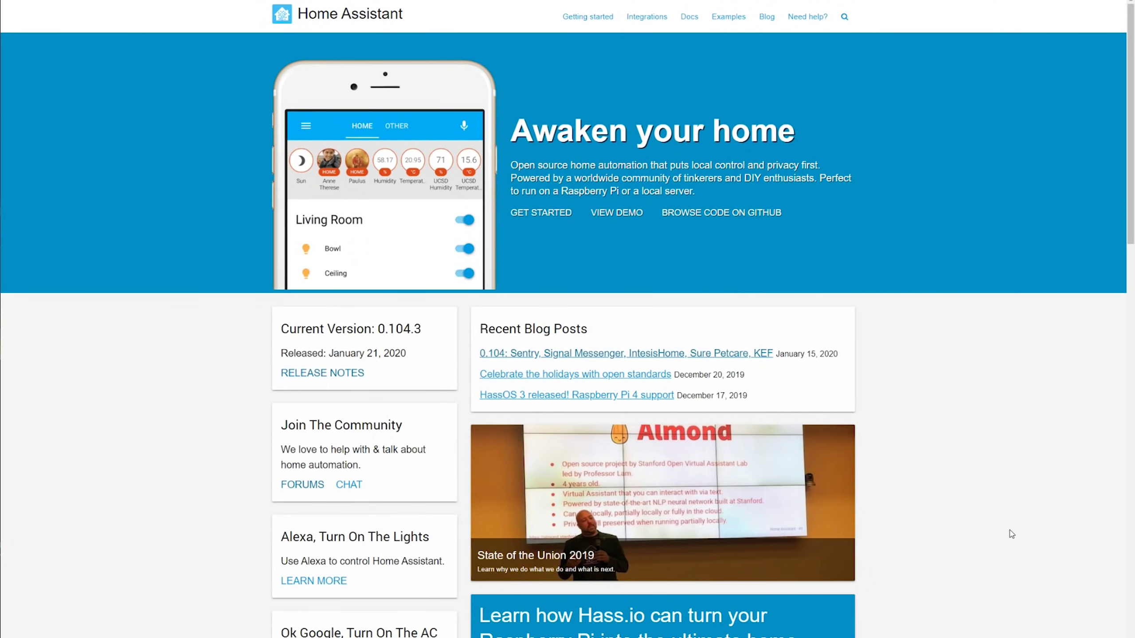
Step: Open the Integrations catalogue, try the Calendar filter, then list all 1540 integrations
{"action": "scroll", "coordinate": [1011, 534], "scroll_direction": "down", "scroll_amount": 8}
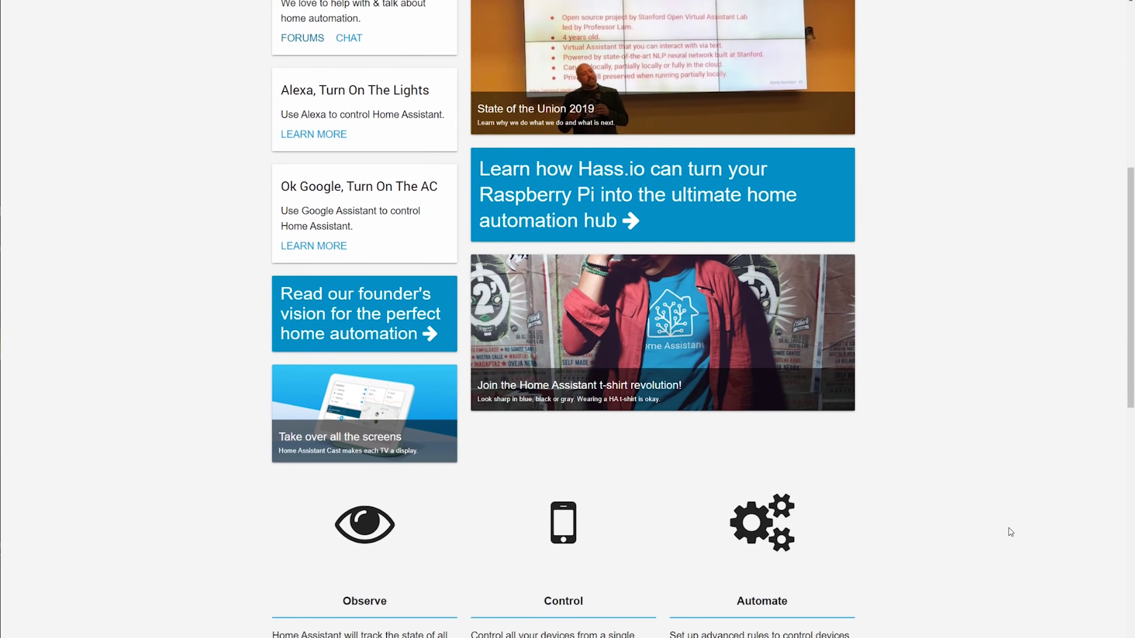
{"action": "scroll", "coordinate": [1009, 532], "scroll_direction": "up", "scroll_amount": 10}
{"action": "left_click", "coordinate": [647, 19]}
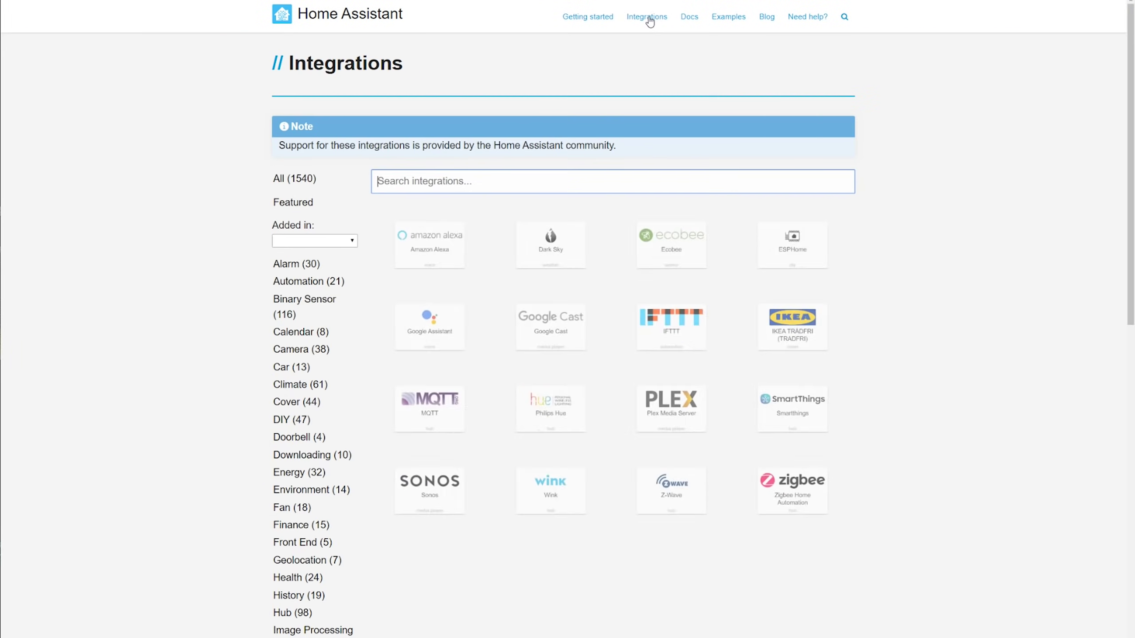
{"action": "left_click", "coordinate": [306, 331]}
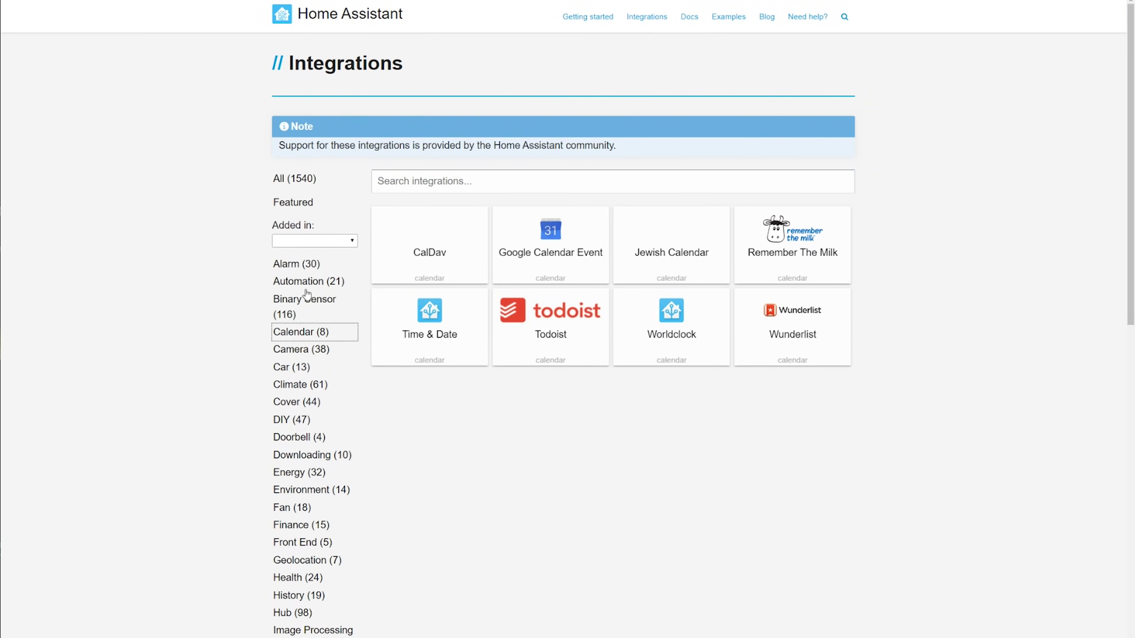
{"action": "left_click", "coordinate": [295, 179]}
{"action": "scroll", "coordinate": [756, 314], "scroll_direction": "down", "scroll_amount": 5}
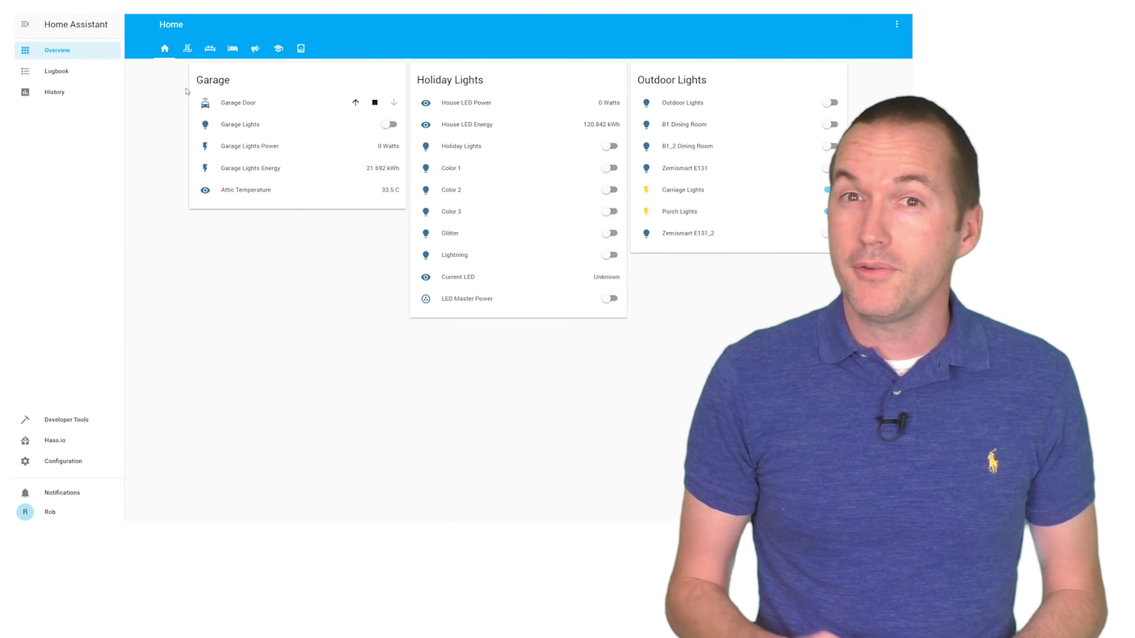
Step: Step through the pool, kitchen and bedroom views, ending on the alarm and door status view
{"action": "left_click", "coordinate": [188, 49]}
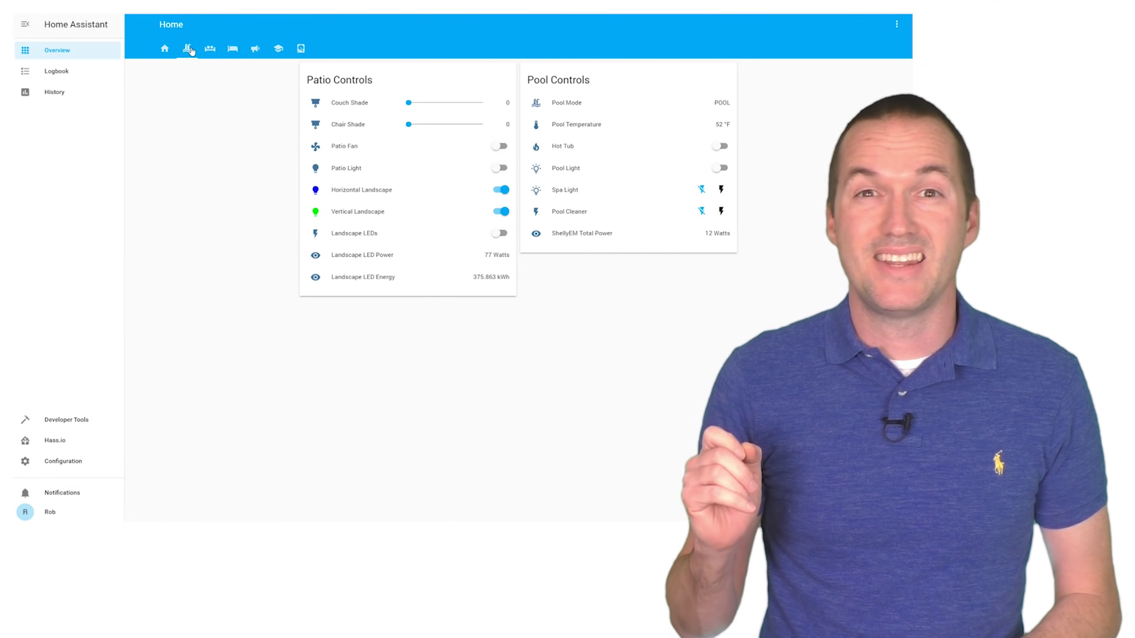
{"action": "left_click", "coordinate": [212, 50]}
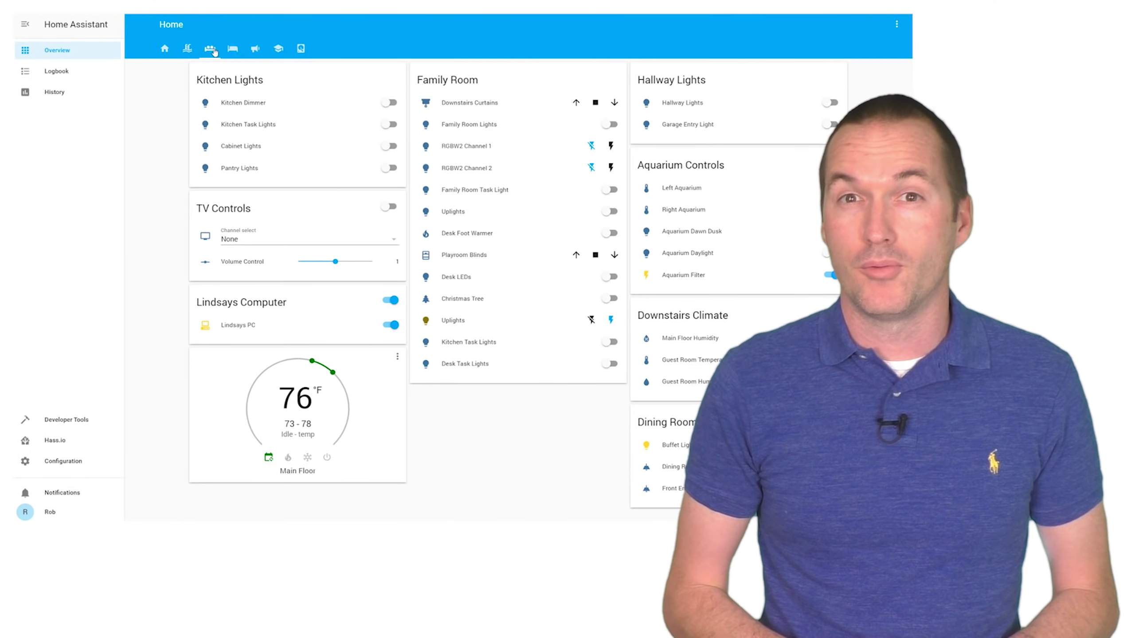
{"action": "left_click", "coordinate": [234, 52]}
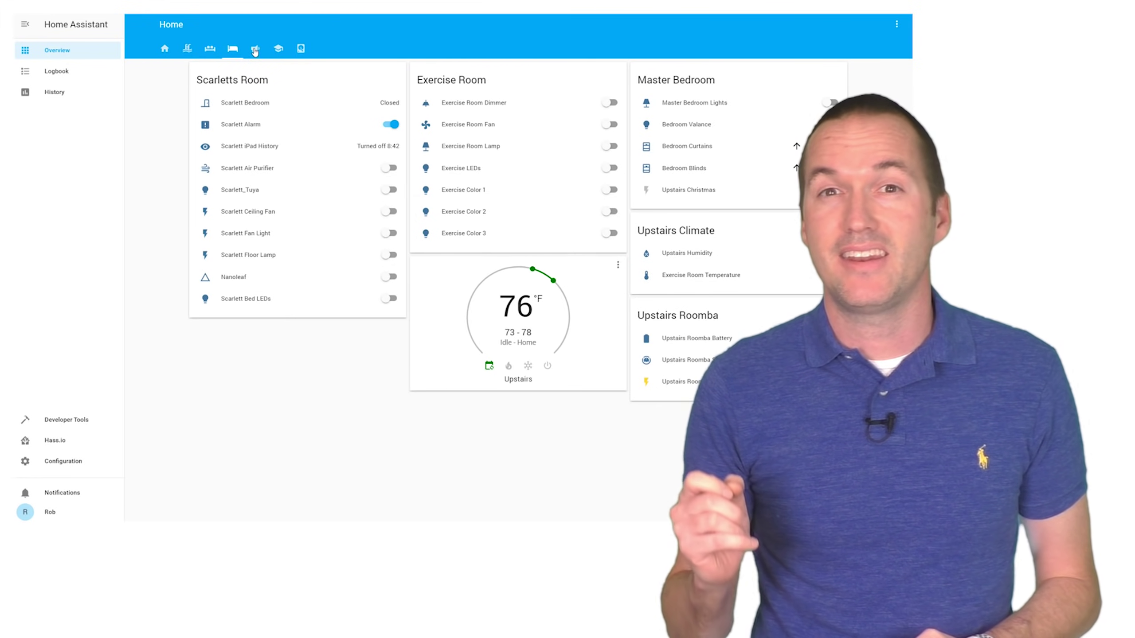
{"action": "left_click", "coordinate": [254, 50]}
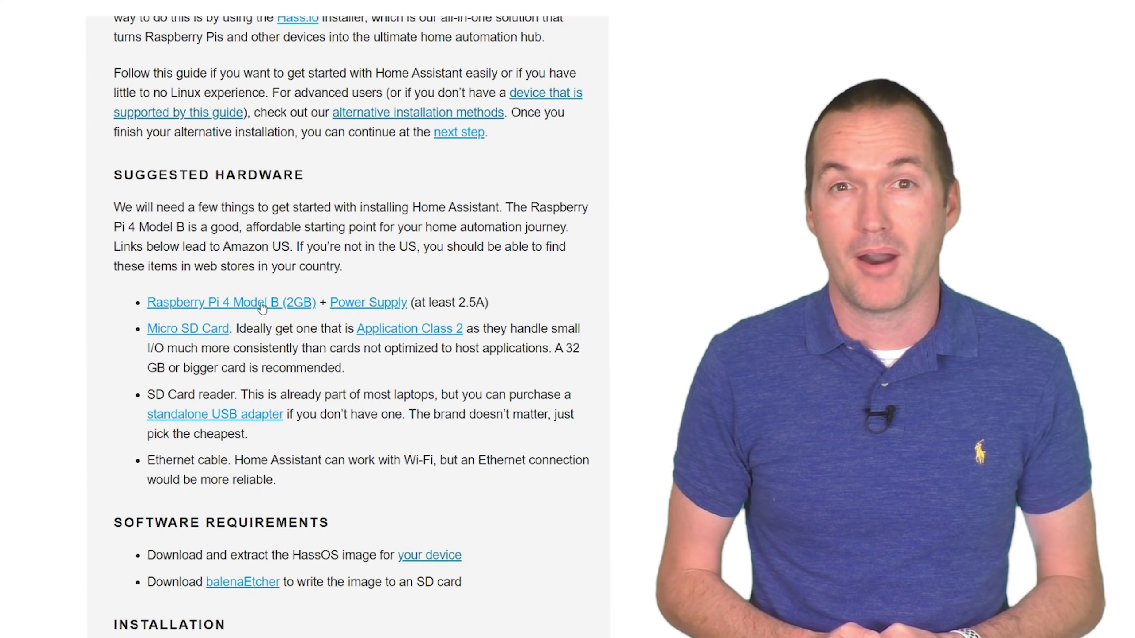
Step: Read the alternative installation methods docs and follow the balenaEtcher download link
{"action": "left_click", "coordinate": [350, 114]}
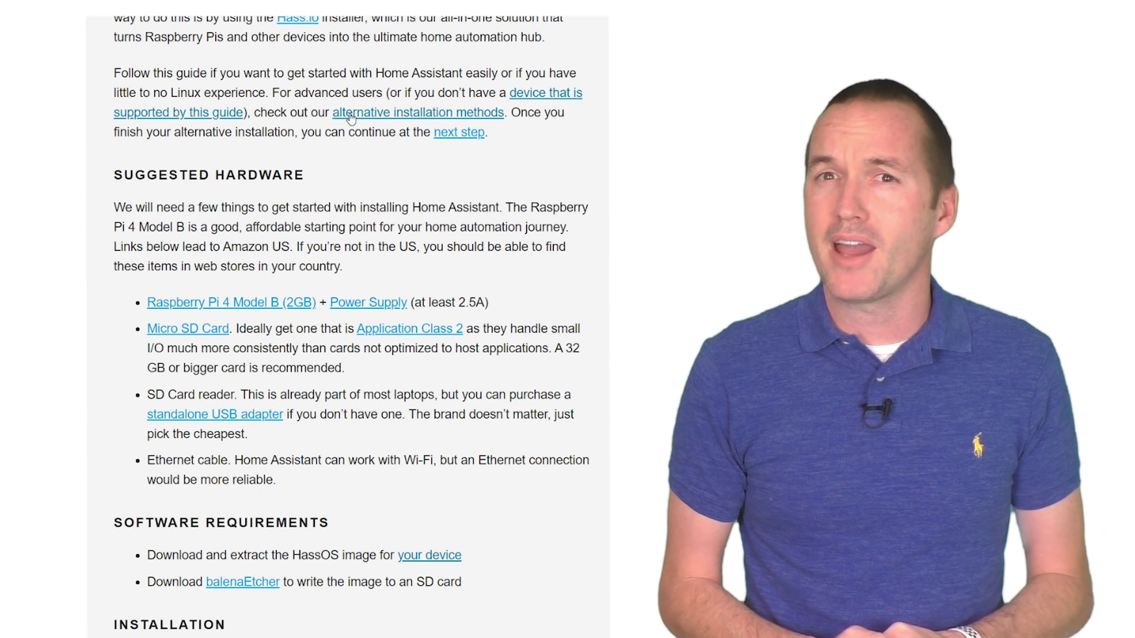
{"action": "scroll", "coordinate": [405, 161], "scroll_direction": "down", "scroll_amount": 5}
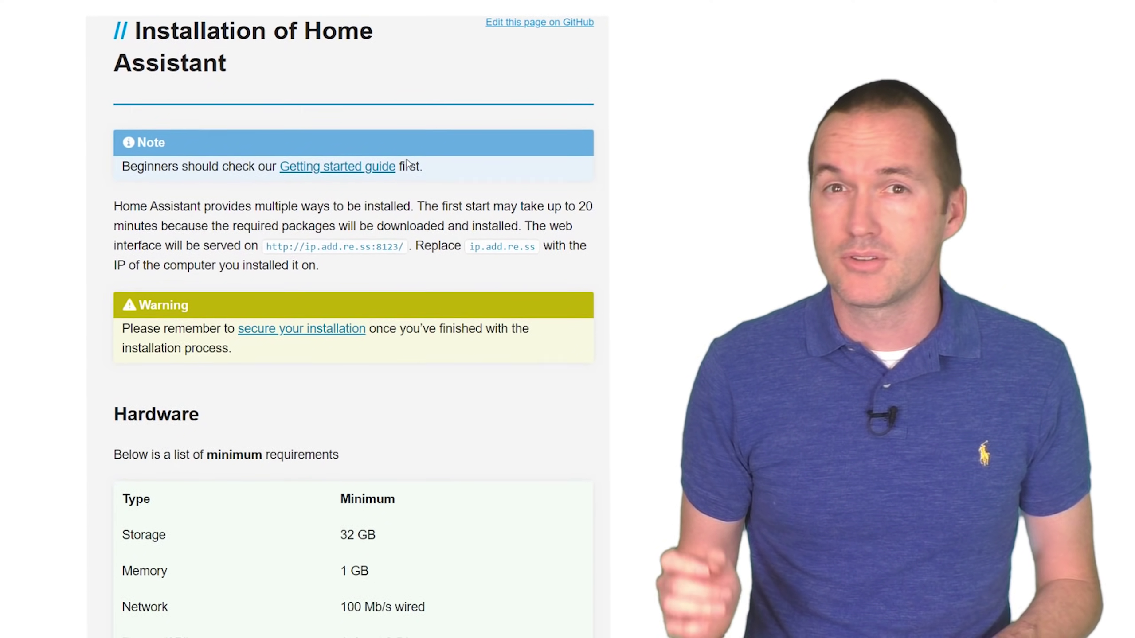
{"action": "scroll", "coordinate": [400, 172], "scroll_direction": "down", "scroll_amount": 4}
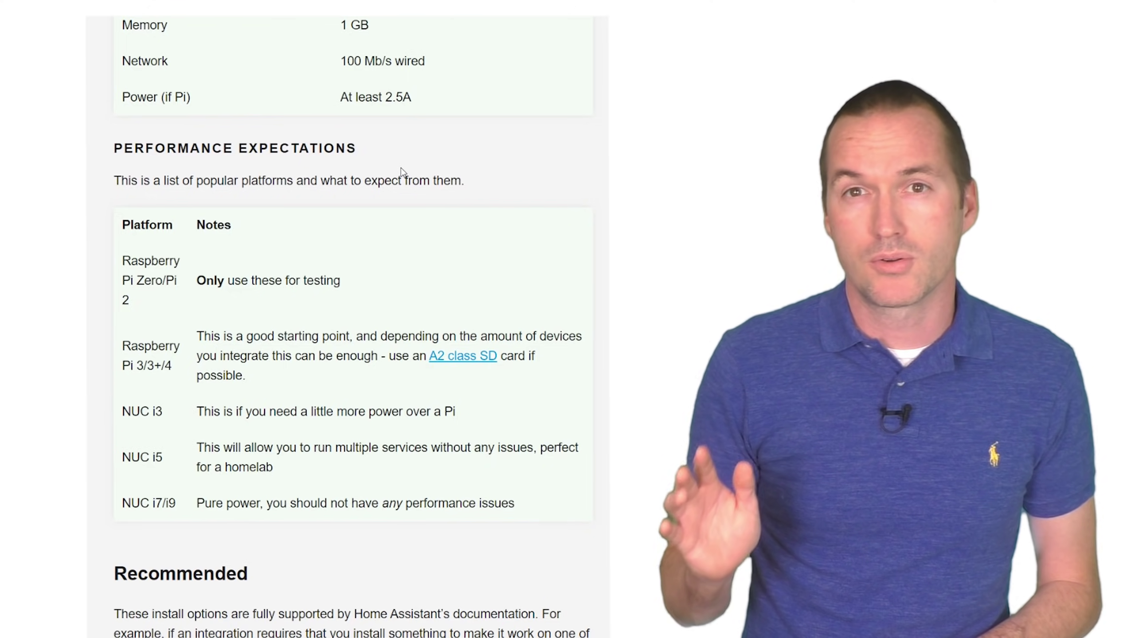
{"action": "scroll", "coordinate": [401, 171], "scroll_direction": "down", "scroll_amount": 9}
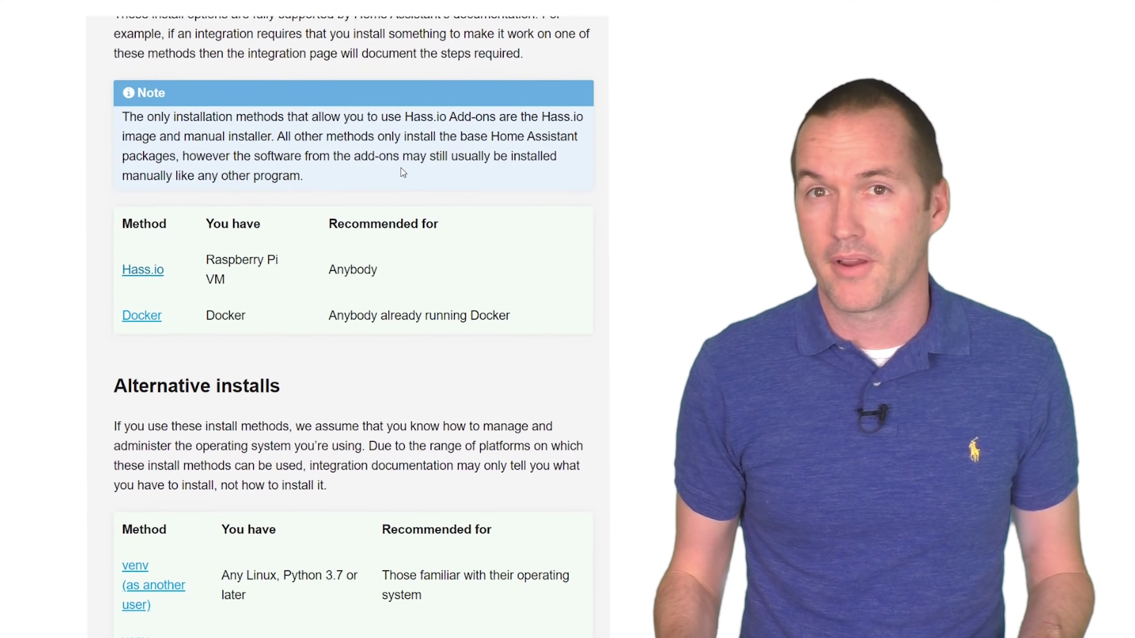
{"action": "left_click_drag", "start_coordinate": [242, 289], "coordinate": [207, 262]}
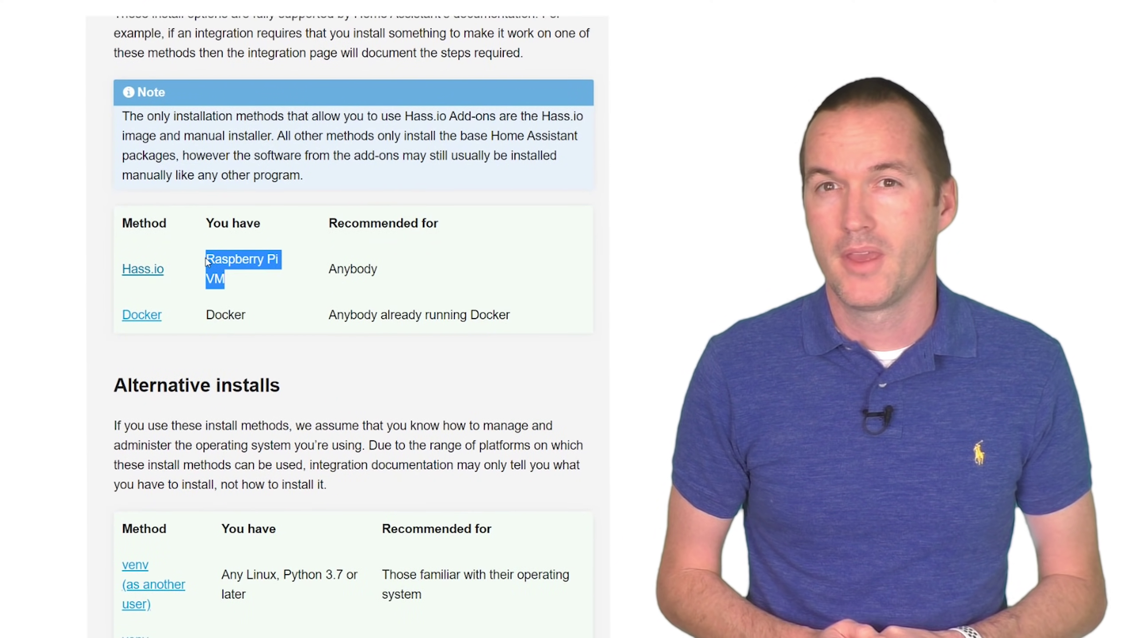
{"action": "left_click", "coordinate": [488, 397]}
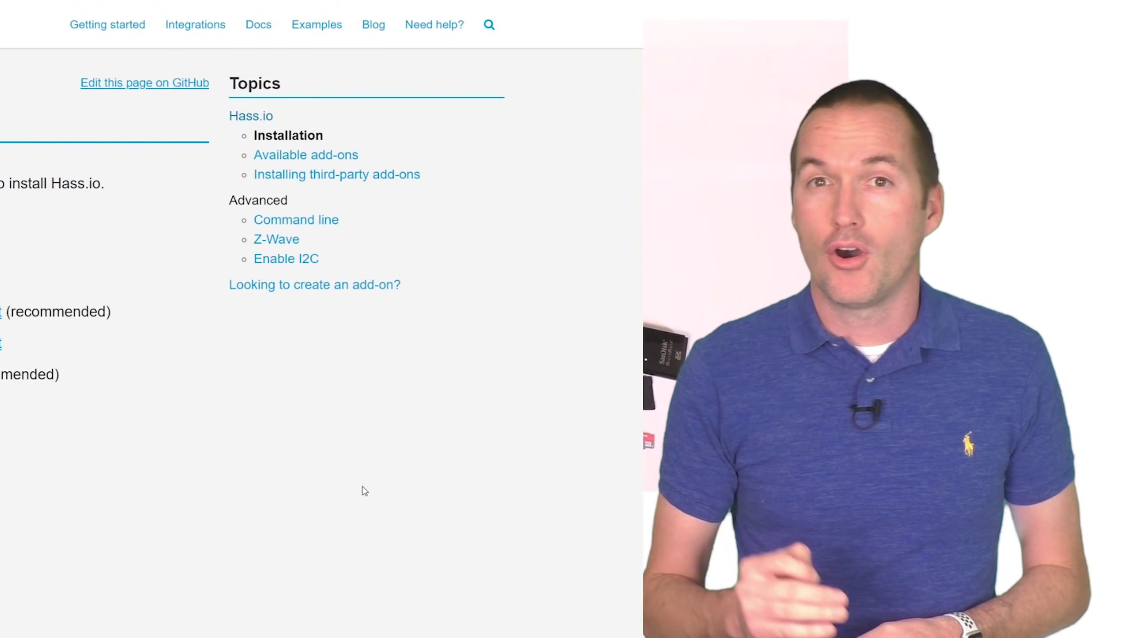
{"action": "scroll", "coordinate": [727, 385], "scroll_direction": "down", "scroll_amount": 10}
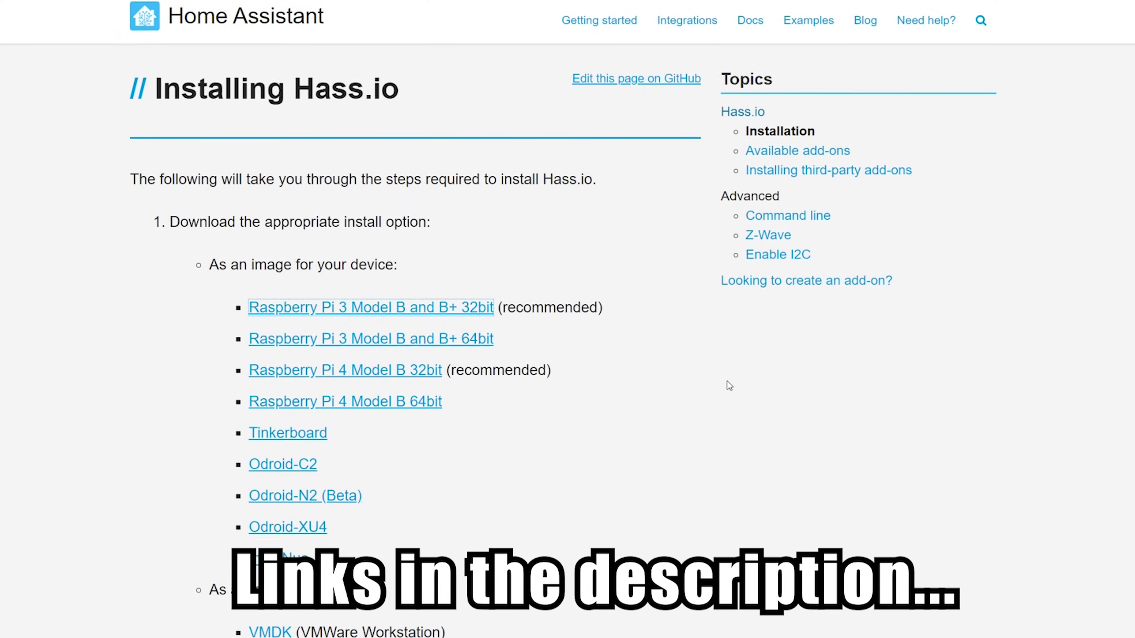
{"action": "left_click", "coordinate": [558, 456]}
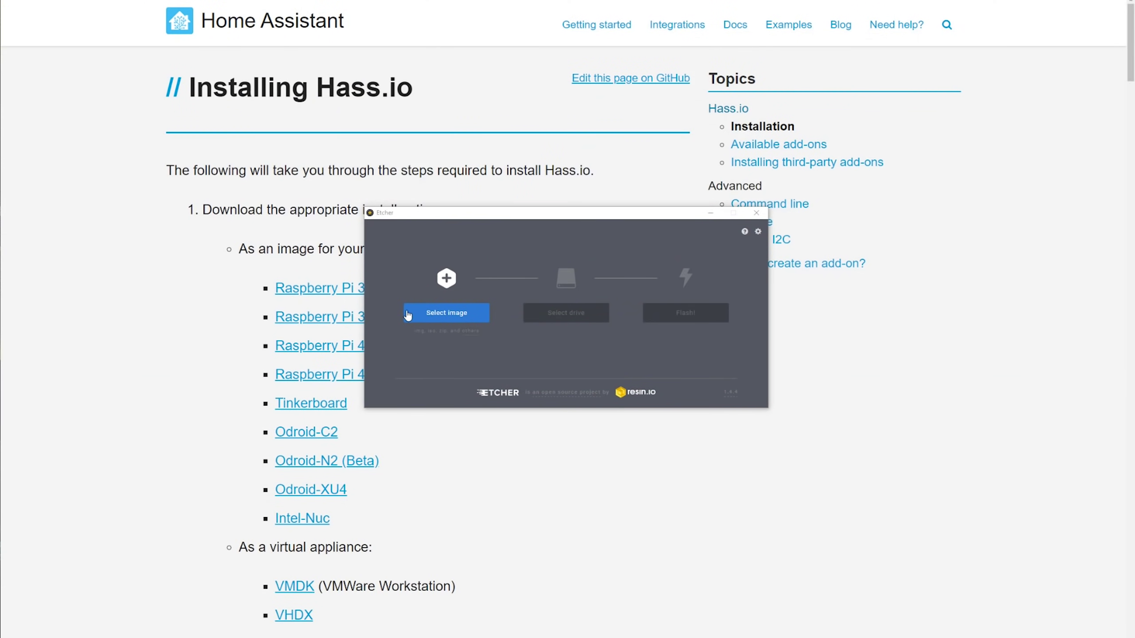
Step: Choose hassos_rpi3-3.8.img.gz as the image and the SanDisk card as target, then flash
{"action": "left_click", "coordinate": [411, 315]}
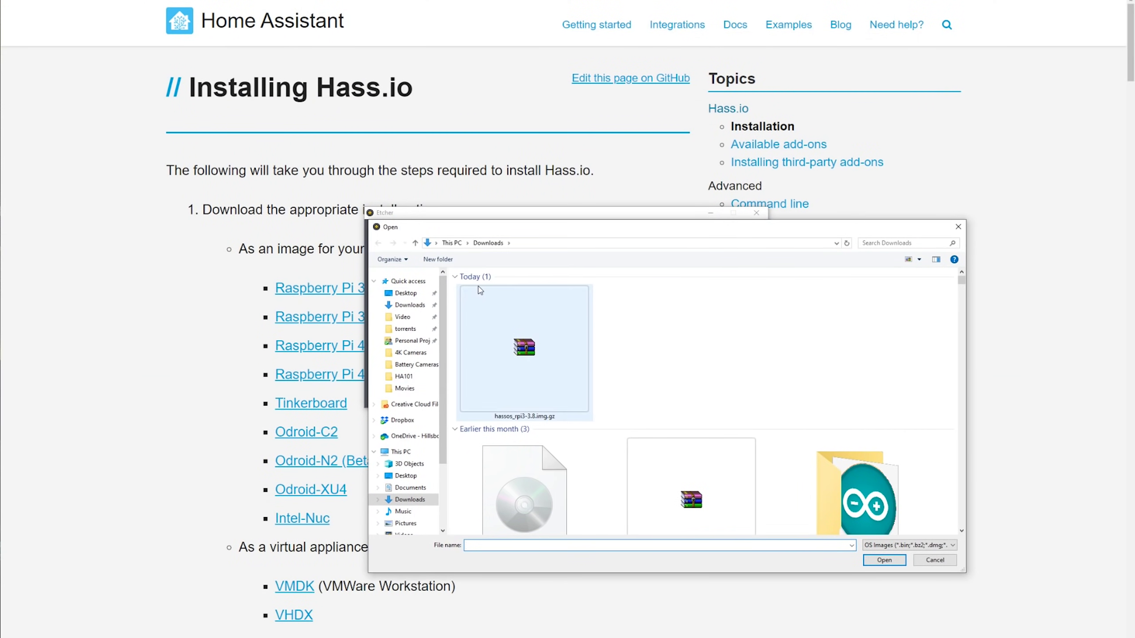
{"action": "double_click", "coordinate": [530, 351]}
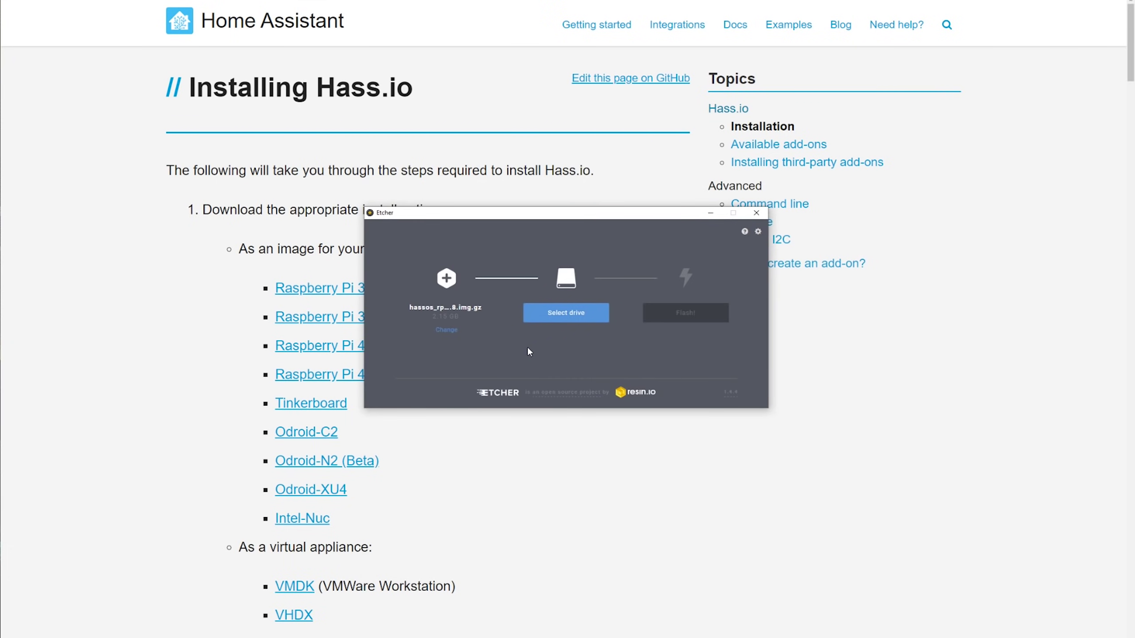
{"action": "left_click", "coordinate": [593, 316]}
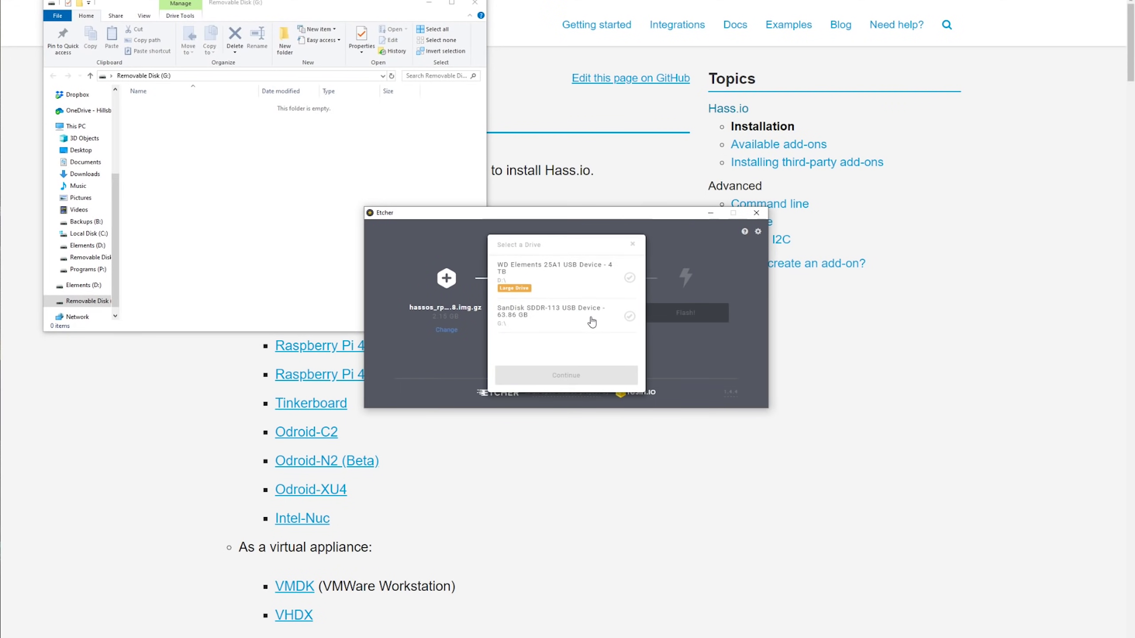
{"action": "left_click", "coordinate": [566, 325]}
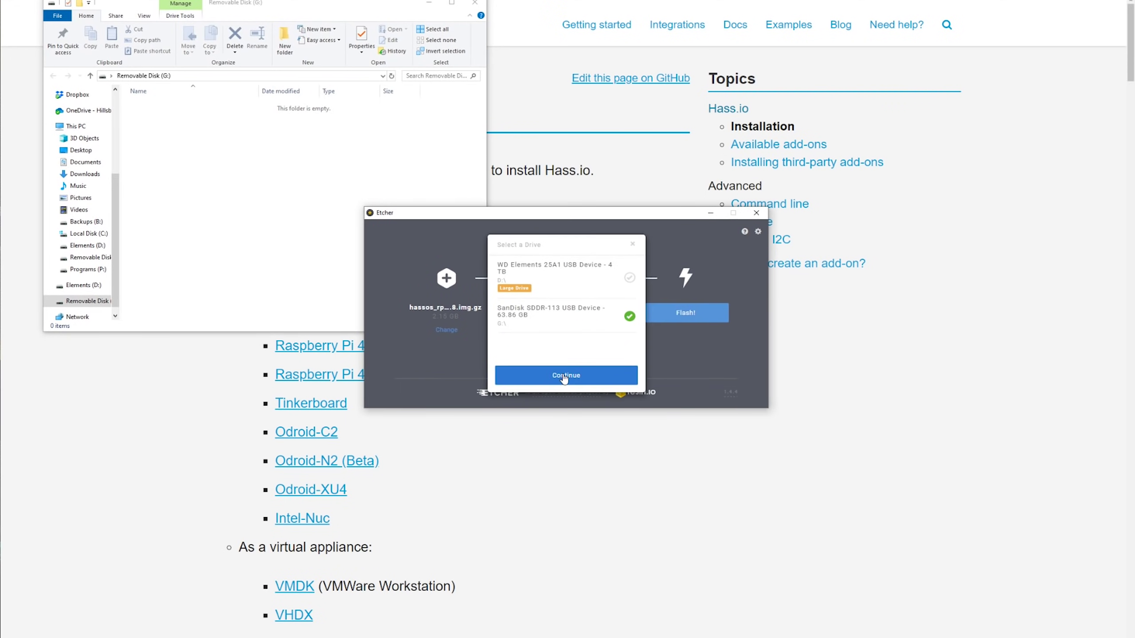
{"action": "left_click", "coordinate": [562, 372]}
{"action": "left_click", "coordinate": [683, 318]}
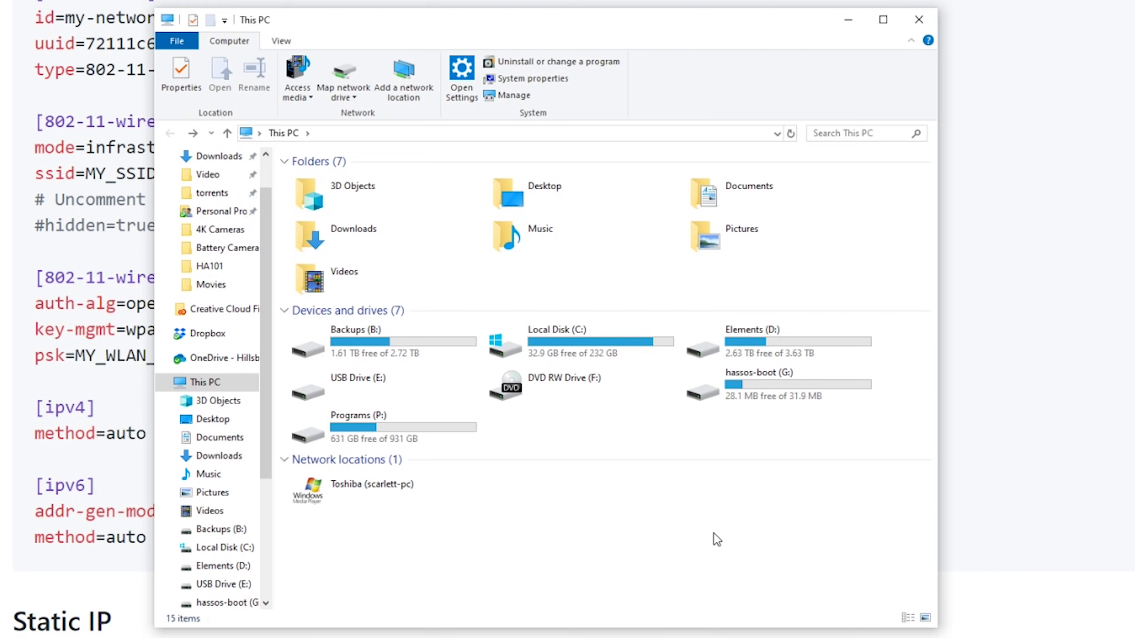
Step: Create a CONFIG folder on the hassos-boot drive
{"action": "double_click", "coordinate": [749, 392]}
{"action": "right_click", "coordinate": [393, 428]}
{"action": "mouse_move", "coordinate": [491, 616]}
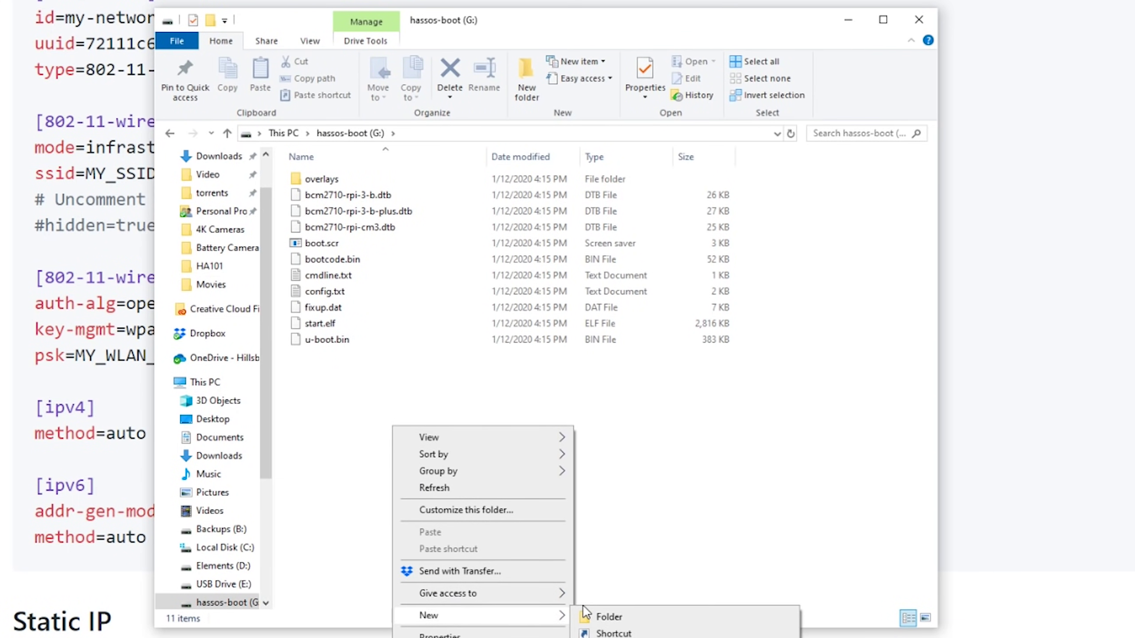
{"action": "left_click", "coordinate": [586, 615]}
{"action": "type", "text": "CO"}
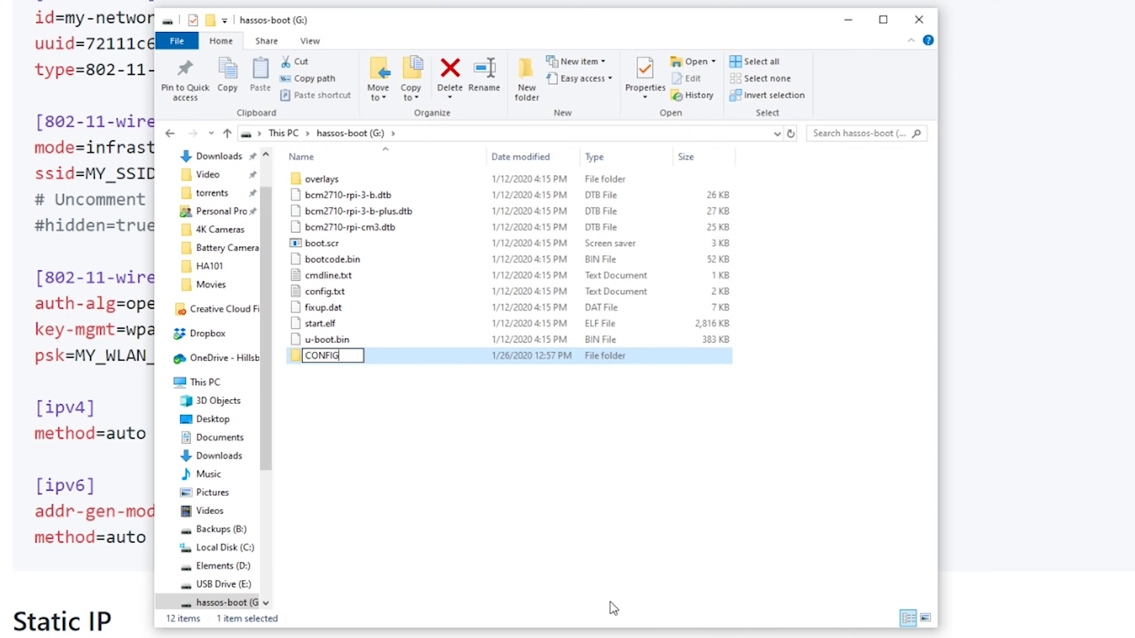
{"action": "type", "text": "NFIG"}
{"action": "key", "text": "Return"}
Step: Create a network folder inside CONFIG
{"action": "key", "text": "Return"}
{"action": "right_click", "coordinate": [420, 246]}
{"action": "mouse_move", "coordinate": [544, 449]}
{"action": "left_click", "coordinate": [625, 450]}
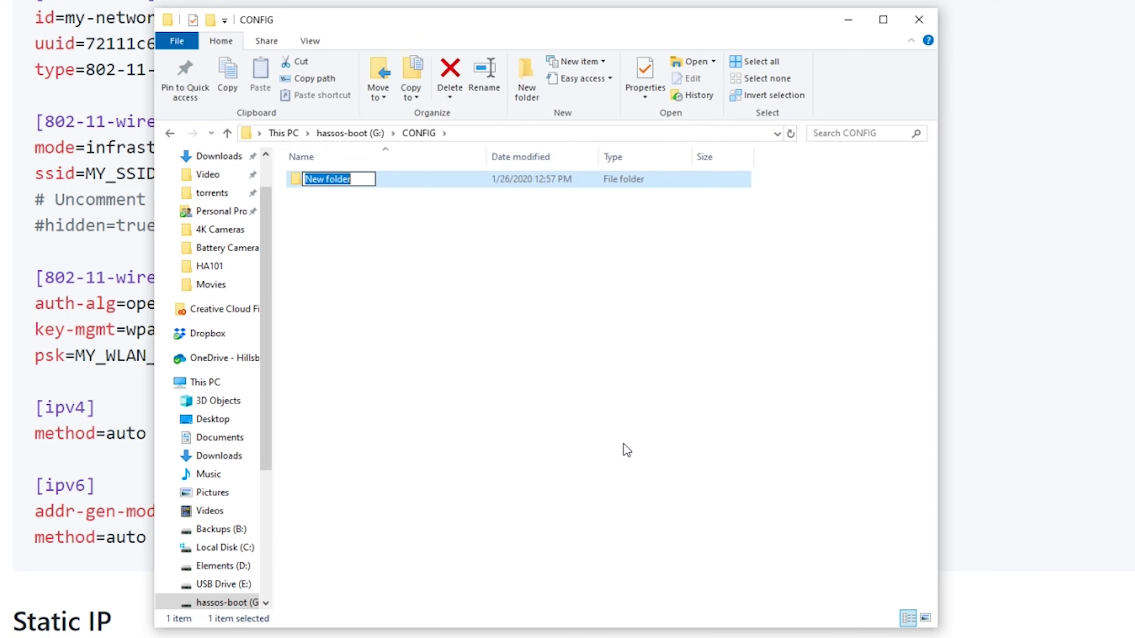
{"action": "type", "text": "network"}
{"action": "key", "text": "Return"}
{"action": "key", "text": "Return"}
Step: Create a text document named my-network in the network folder
{"action": "right_click", "coordinate": [519, 310]}
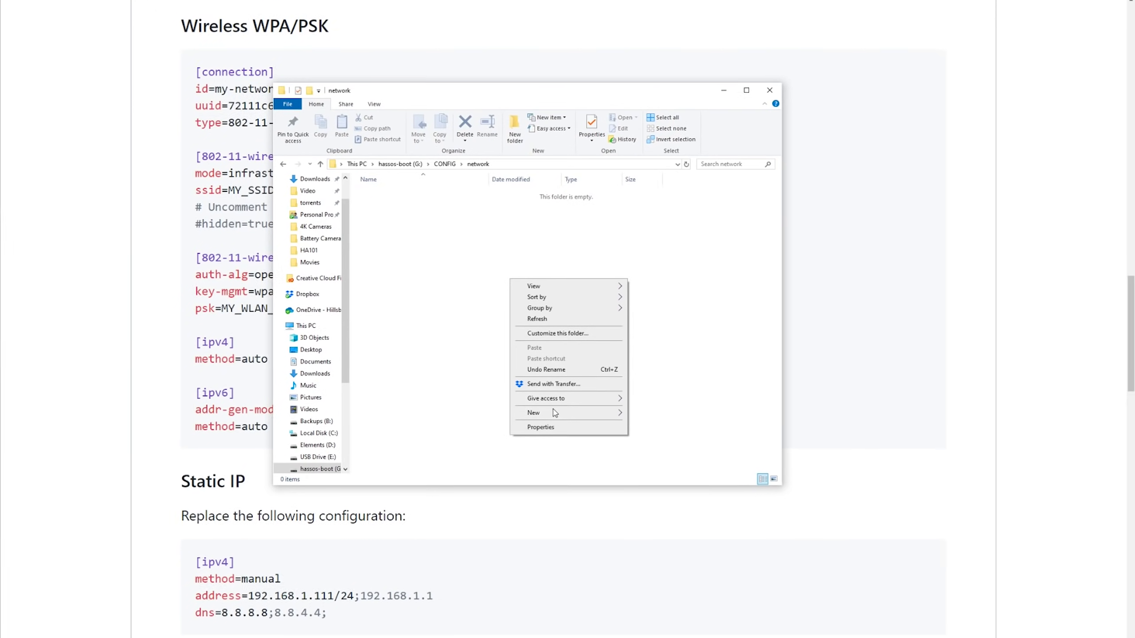
{"action": "mouse_move", "coordinate": [554, 413]}
{"action": "left_click", "coordinate": [676, 528]}
{"action": "type", "text": "my"}
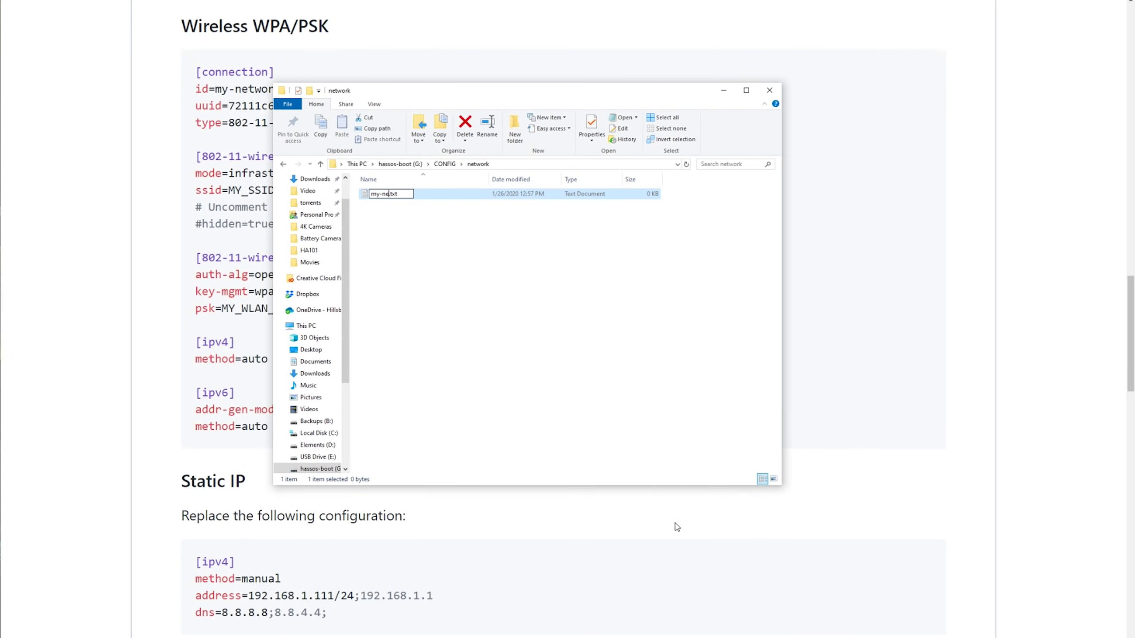
{"action": "type", "text": "-network"}
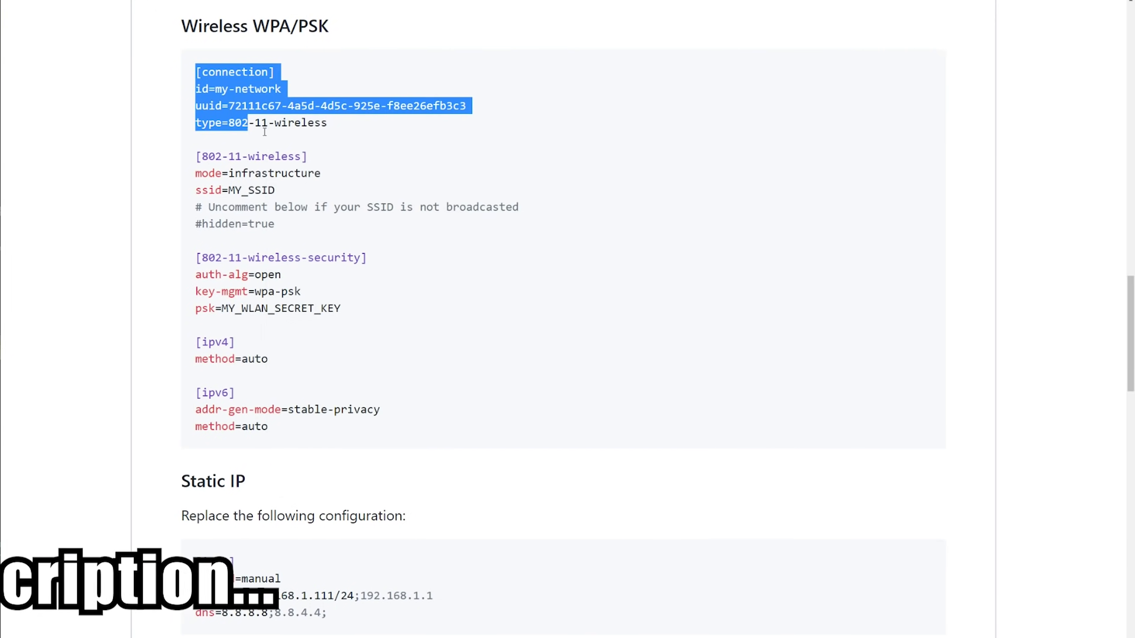
Step: Paste the Wireless WPA/PSK example config, fill in the Wi-Fi name and password, and save
{"action": "left_click_drag", "start_coordinate": [250, 122], "coordinate": [469, 426]}
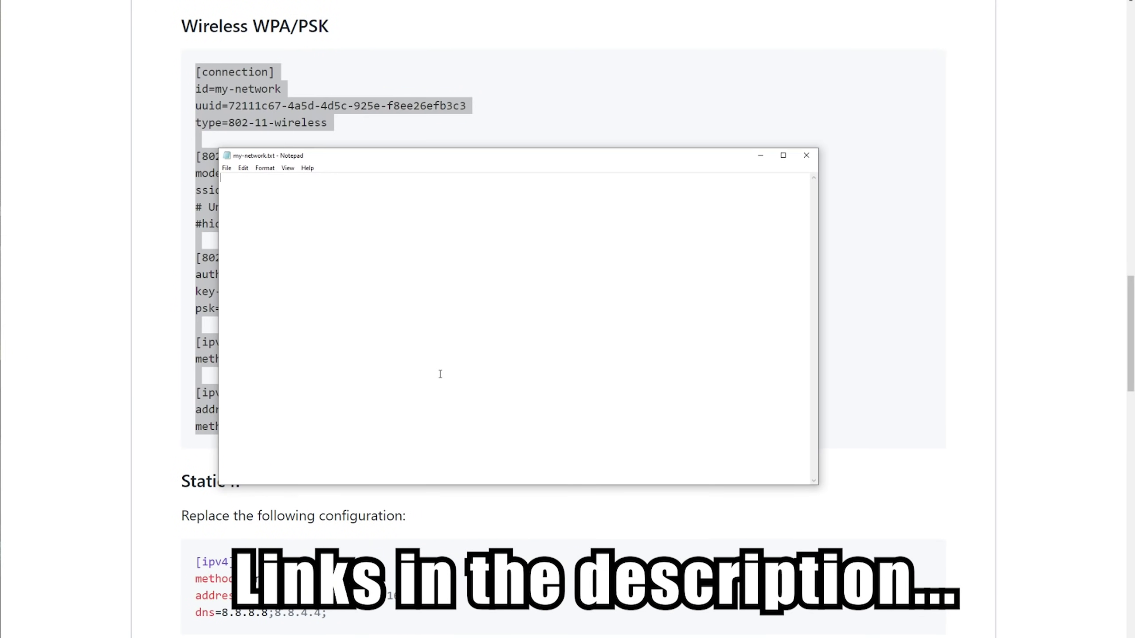
{"action": "key", "text": "ctrl+v"}
{"action": "type", "text": "Tait"}
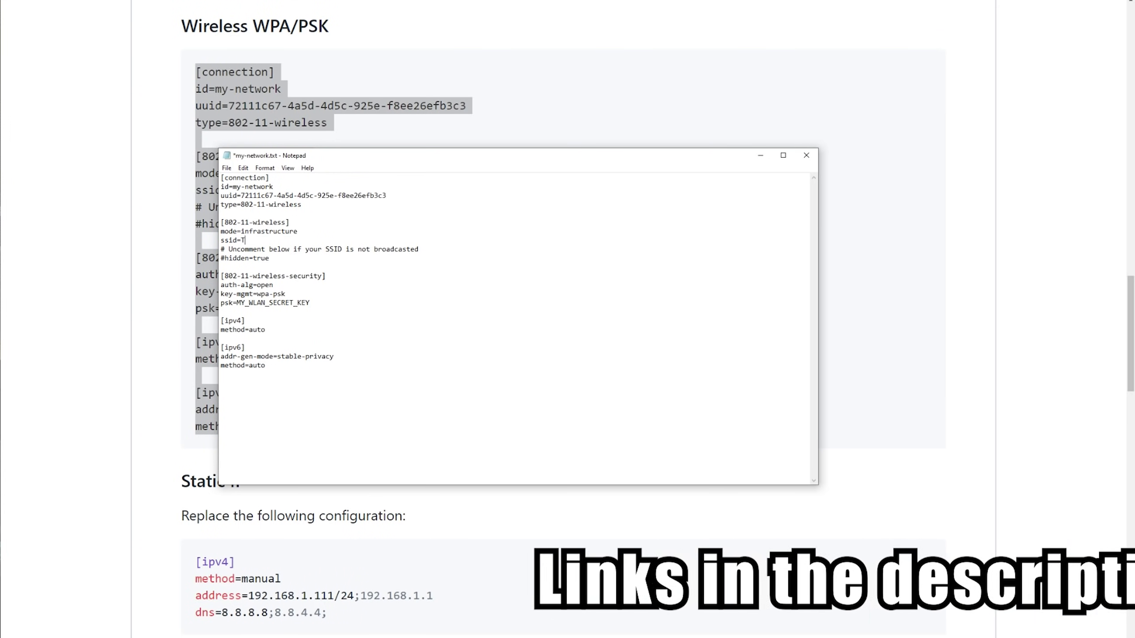
{"action": "left_click_drag", "start_coordinate": [310, 303], "coordinate": [241, 303]}
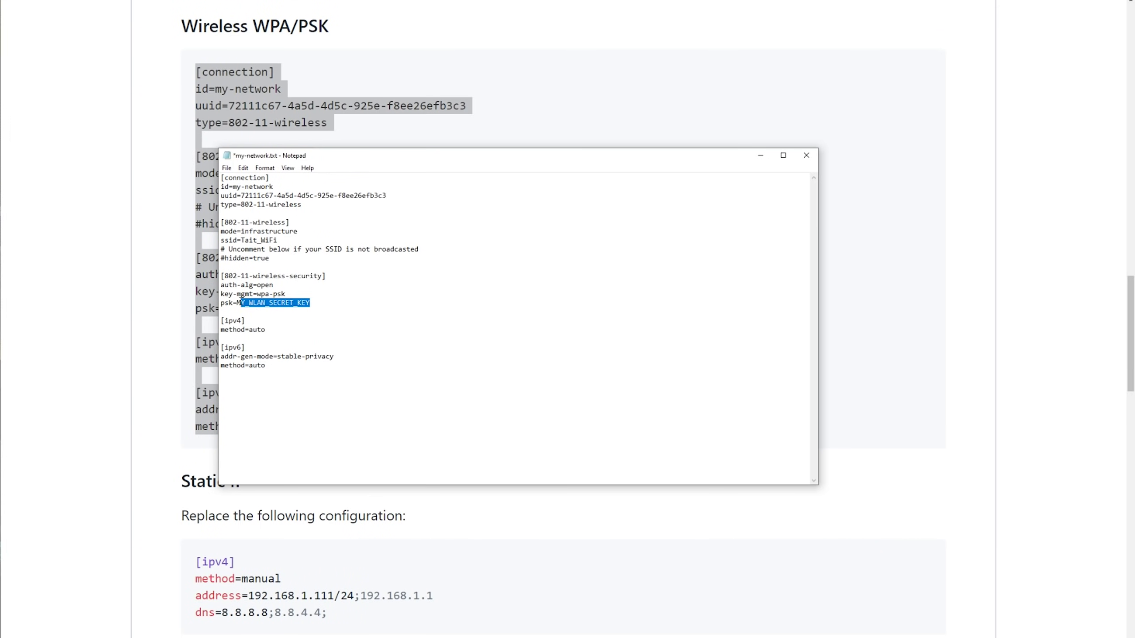
{"action": "type", "text": "SuperSecretPassword"}
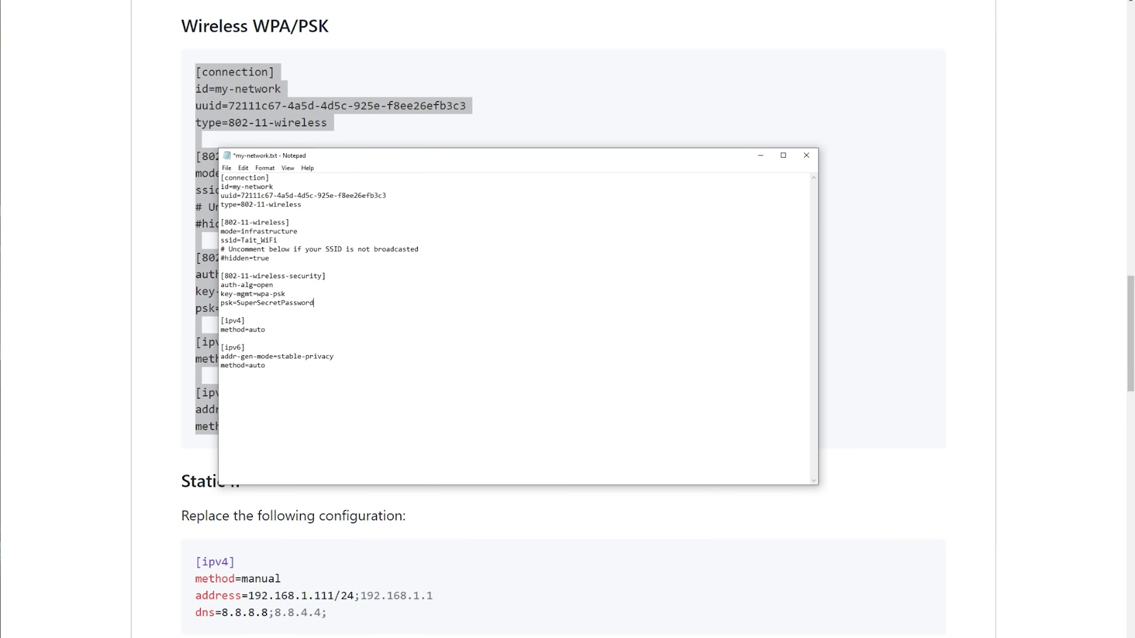
{"action": "left_click", "coordinate": [226, 168]}
{"action": "left_click", "coordinate": [241, 211]}
{"action": "left_click", "coordinate": [760, 155]}
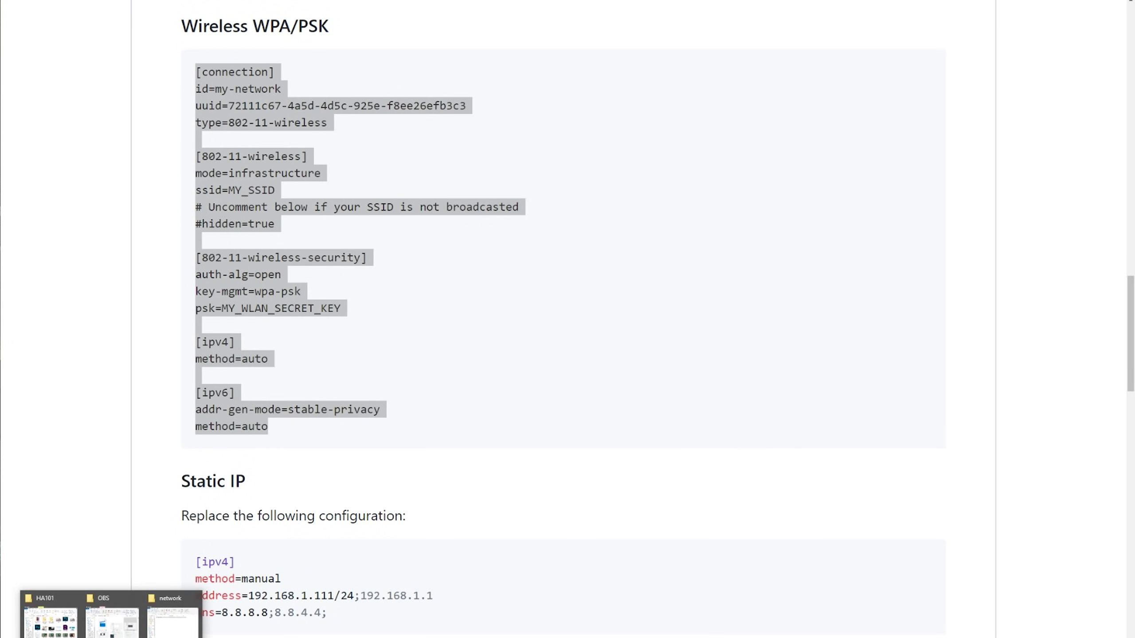
Step: Rename my-network.txt to my-network, confirming the extension change
{"action": "left_click", "coordinate": [172, 619]}
{"action": "left_click", "coordinate": [417, 195]}
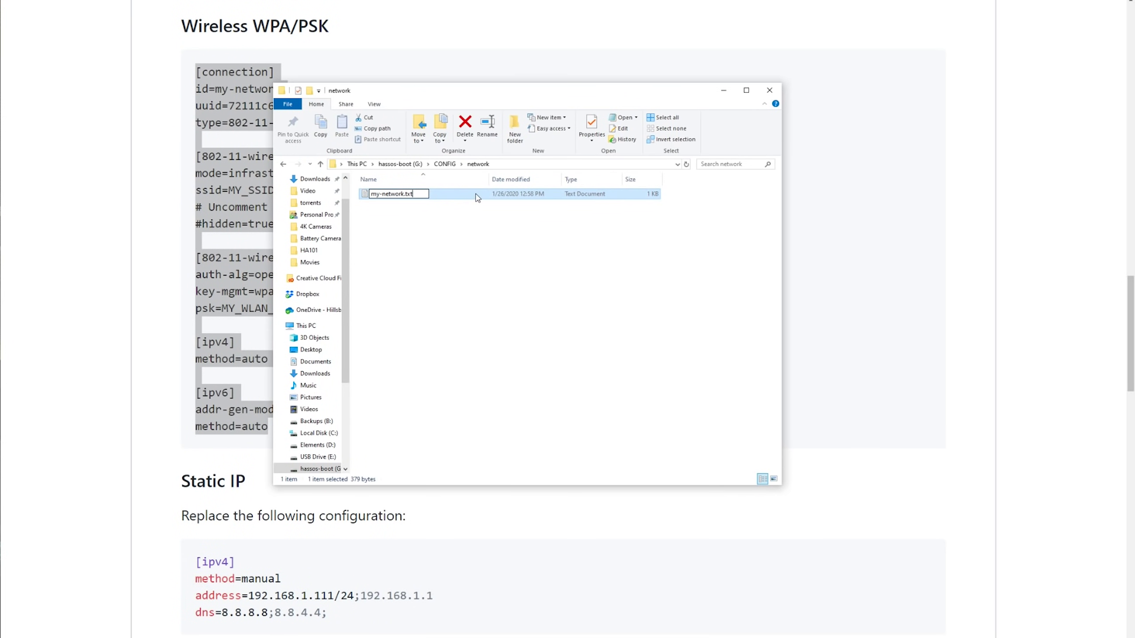
{"action": "key", "text": "Return"}
{"action": "left_click", "coordinate": [907, 313]}
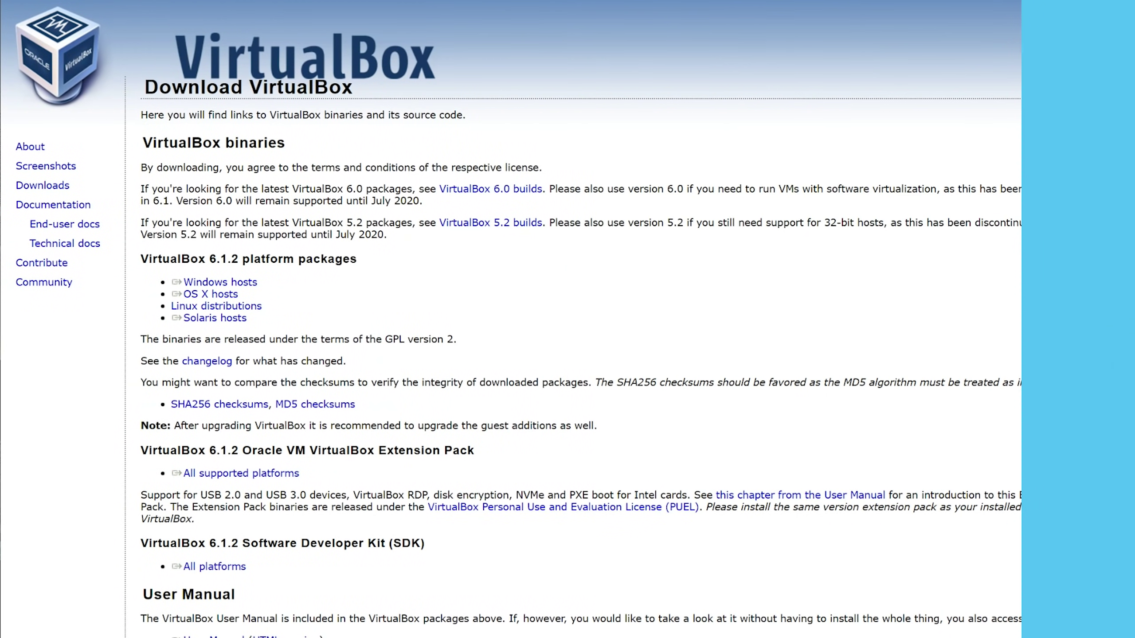
Step: Download VirtualBox for Windows hosts, the all-platforms Extension Pack, and the Hass.io VMDK image
{"action": "left_click", "coordinate": [219, 282]}
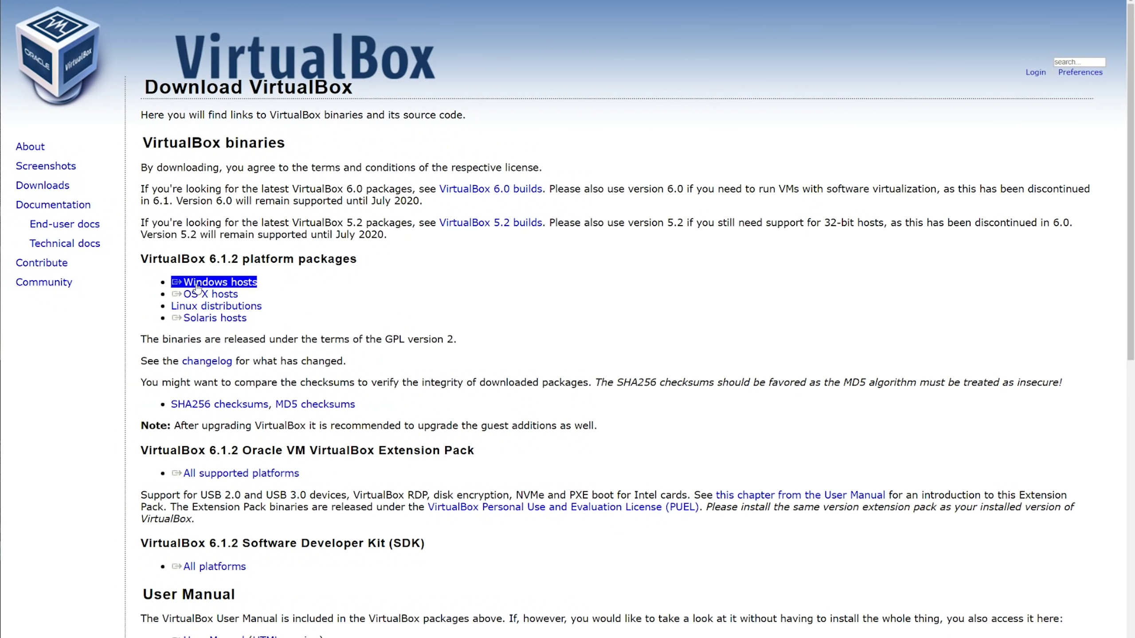
{"action": "left_click", "coordinate": [205, 407]}
{"action": "left_click", "coordinate": [212, 477]}
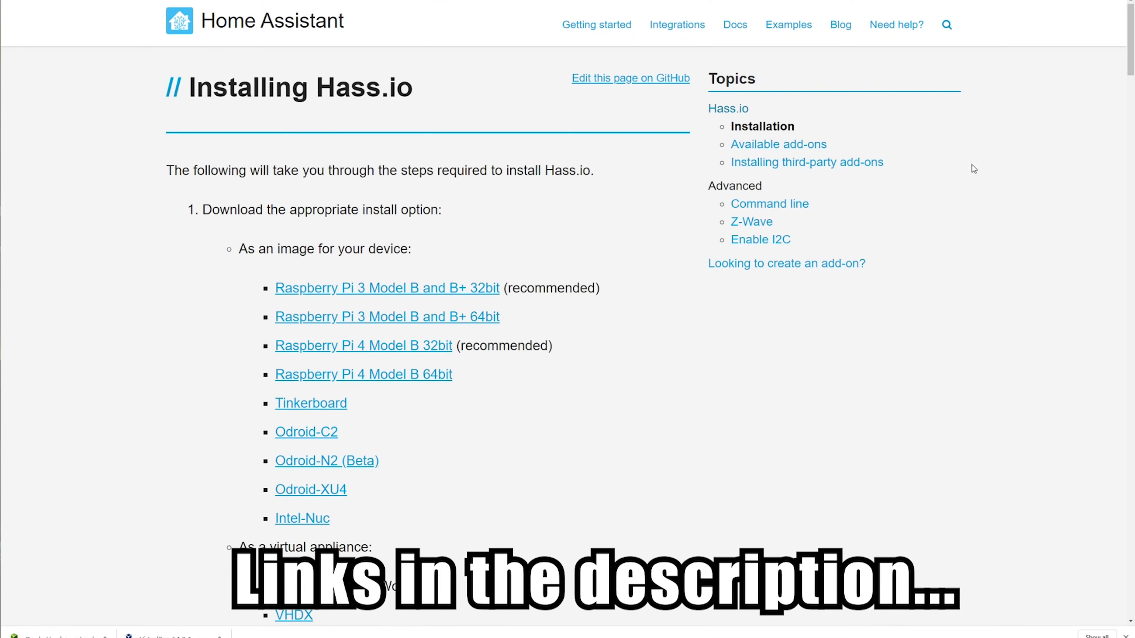
{"action": "scroll", "coordinate": [758, 276], "scroll_direction": "down", "scroll_amount": 5}
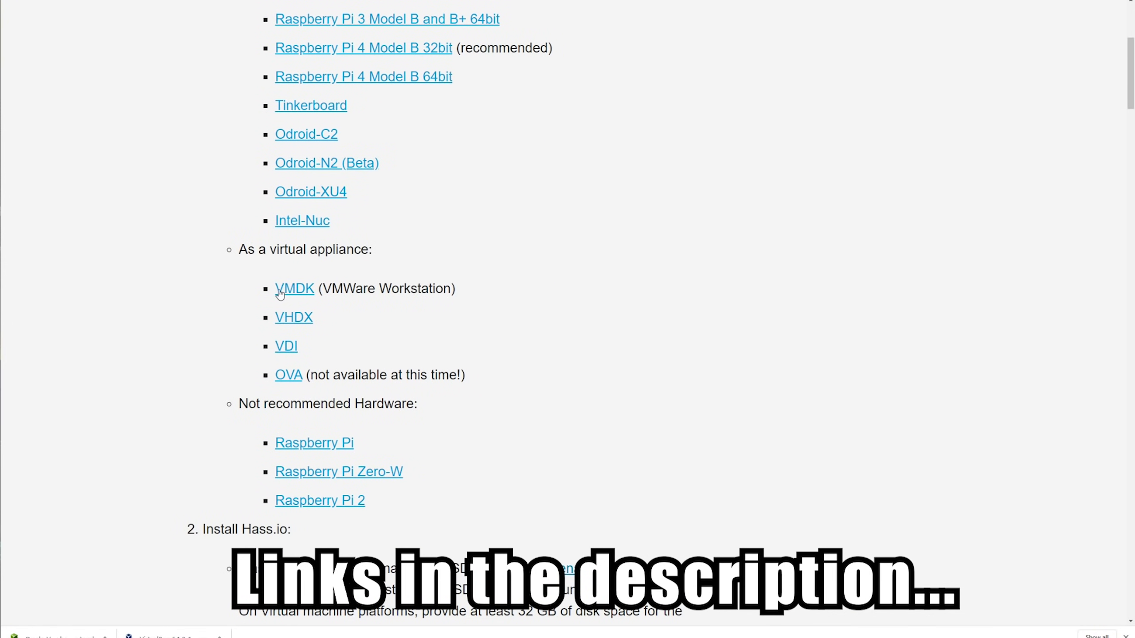
{"action": "left_click", "coordinate": [281, 295]}
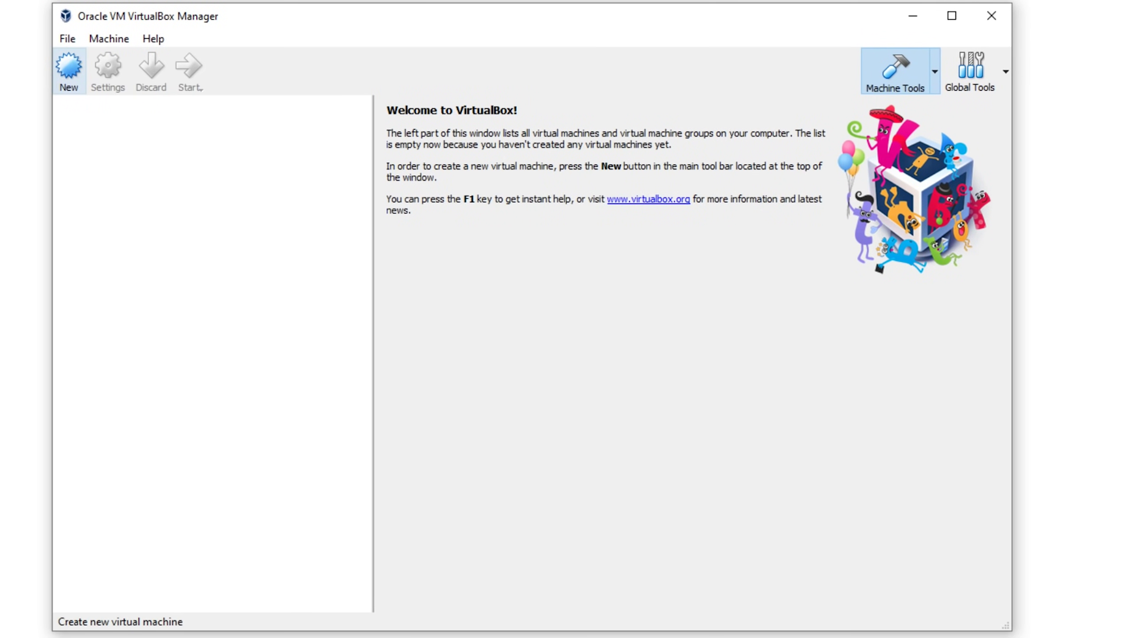
Step: Start a new VM named HomeAssistant, Linux Ubuntu (64-bit), with 1024 MB memory
{"action": "left_click", "coordinate": [69, 70]}
{"action": "type", "text": "HomeAssistant"}
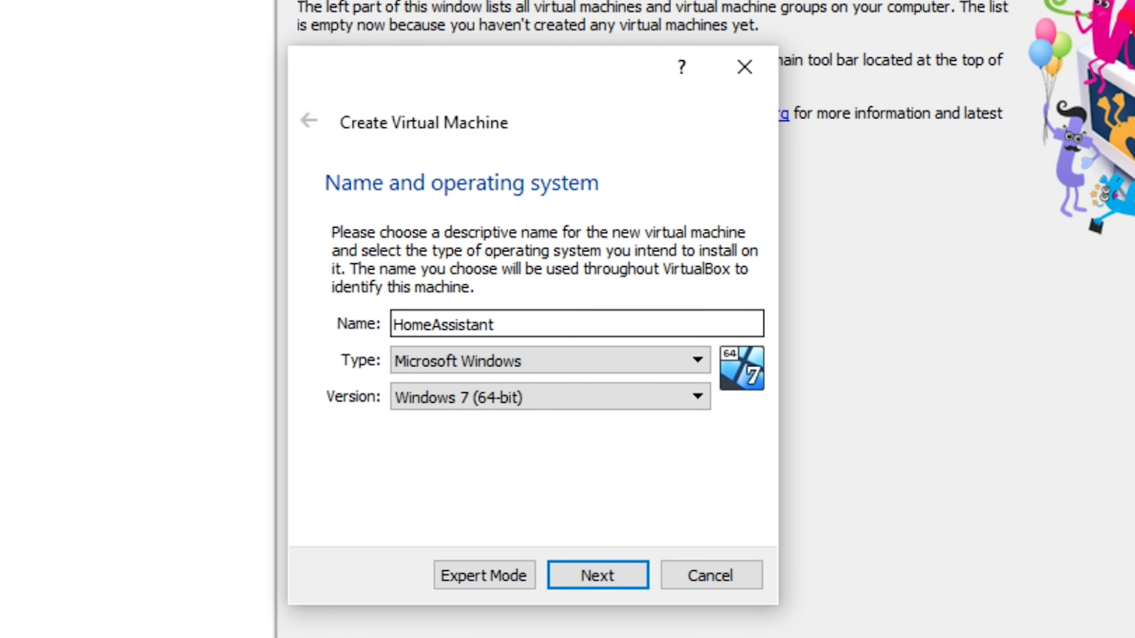
{"action": "key", "text": "Tab"}
{"action": "key", "text": "alt+Down"}
{"action": "key", "text": "Down"}
{"action": "key", "text": "Return"}
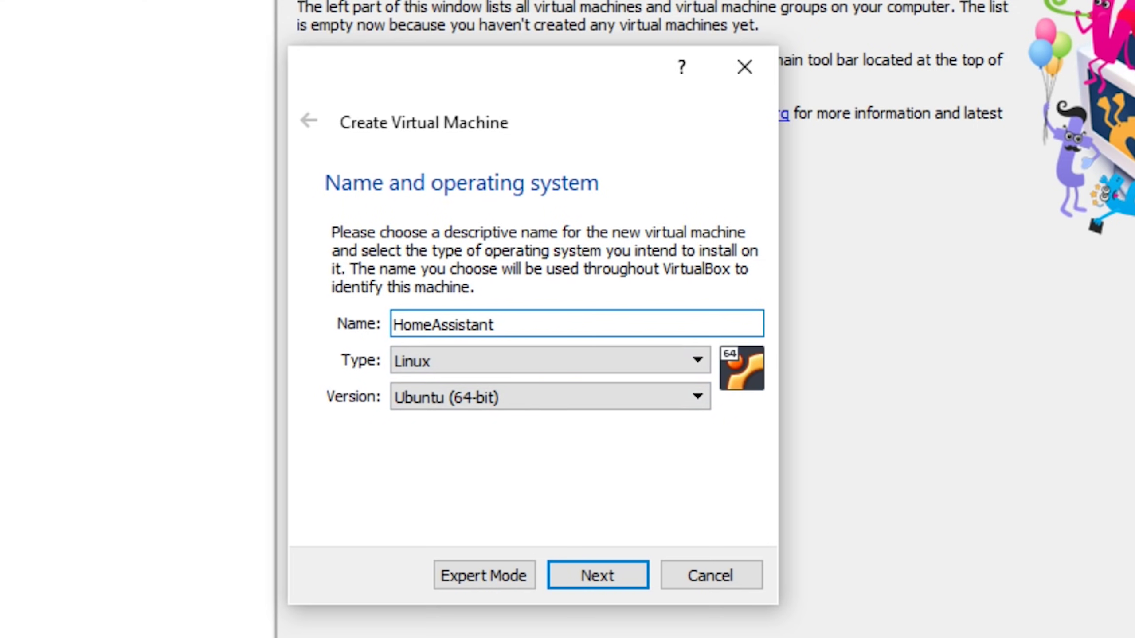
{"action": "key", "text": "Return"}
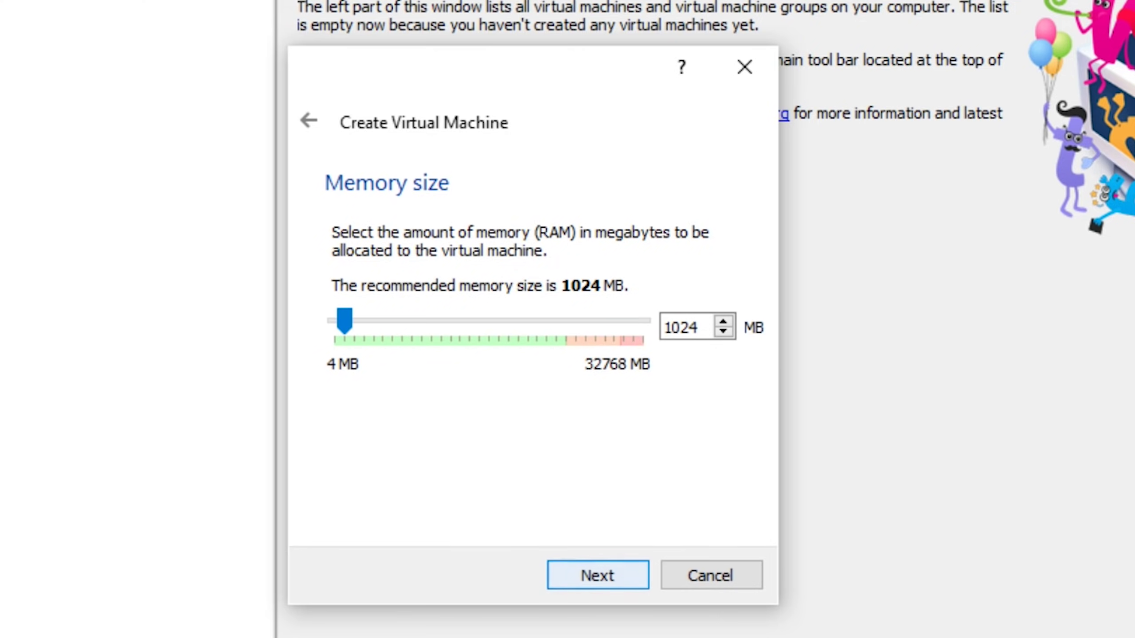
{"action": "key", "text": "Return"}
Step: Use the existing hassos_ova-3.8.vmdk disk, create the VM, and open its settings
{"action": "left_click", "coordinate": [336, 475]}
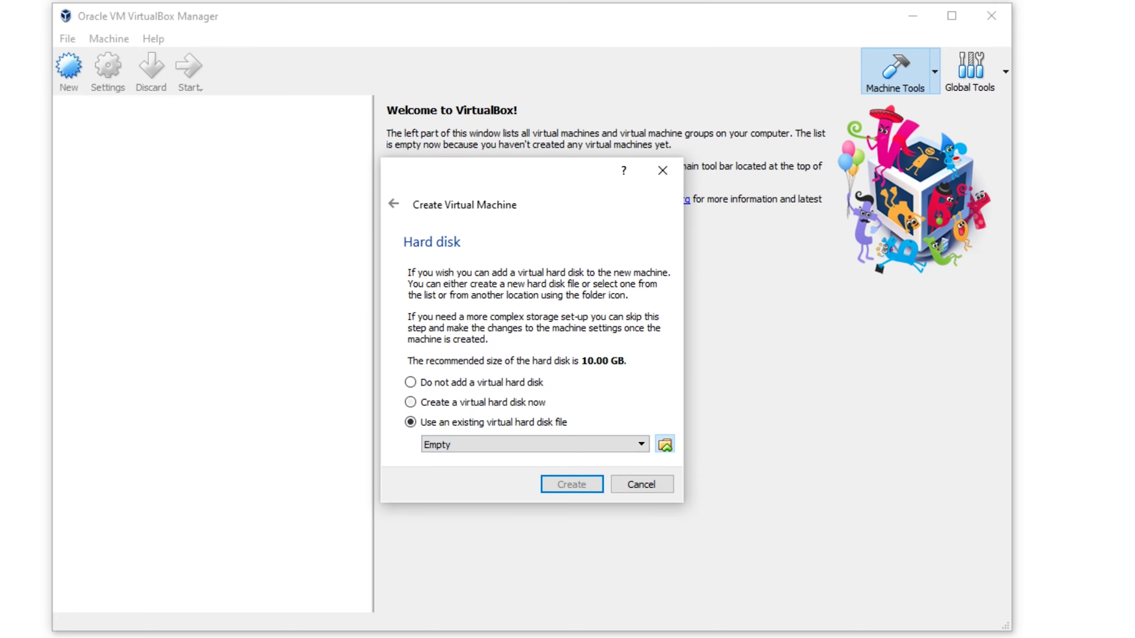
{"action": "left_click", "coordinate": [742, 506]}
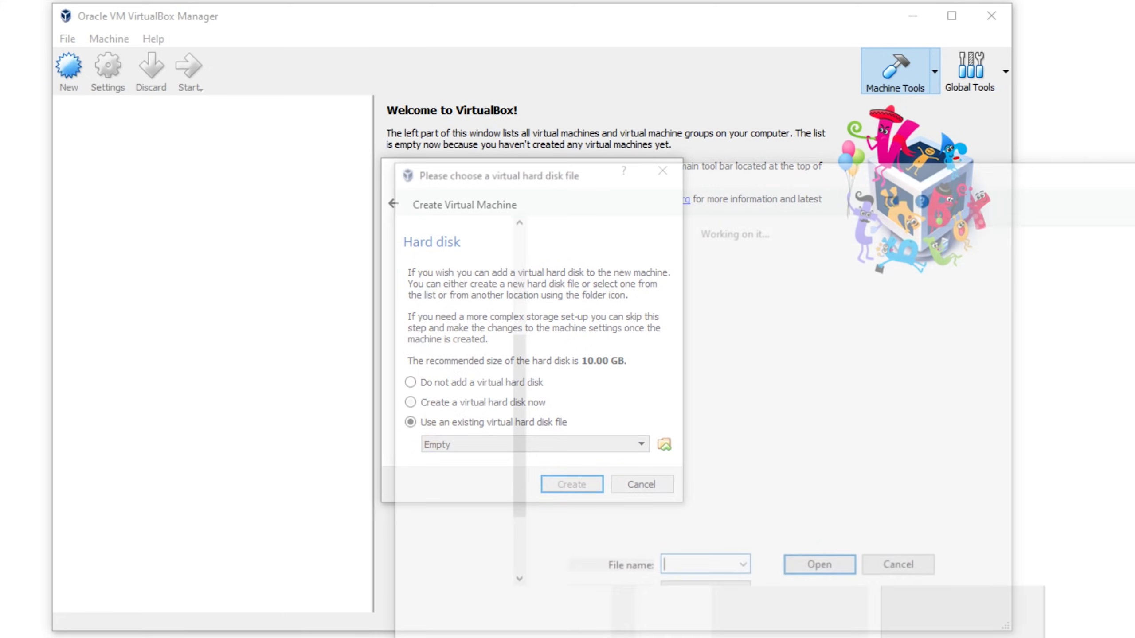
{"action": "key", "text": "Return"}
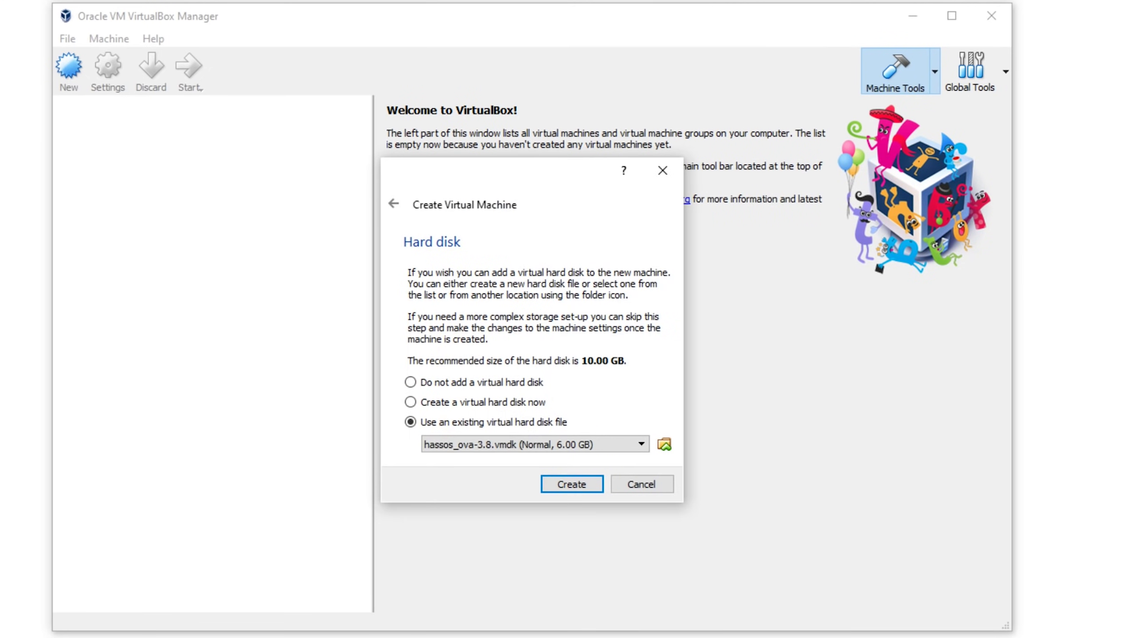
{"action": "key", "text": "Return"}
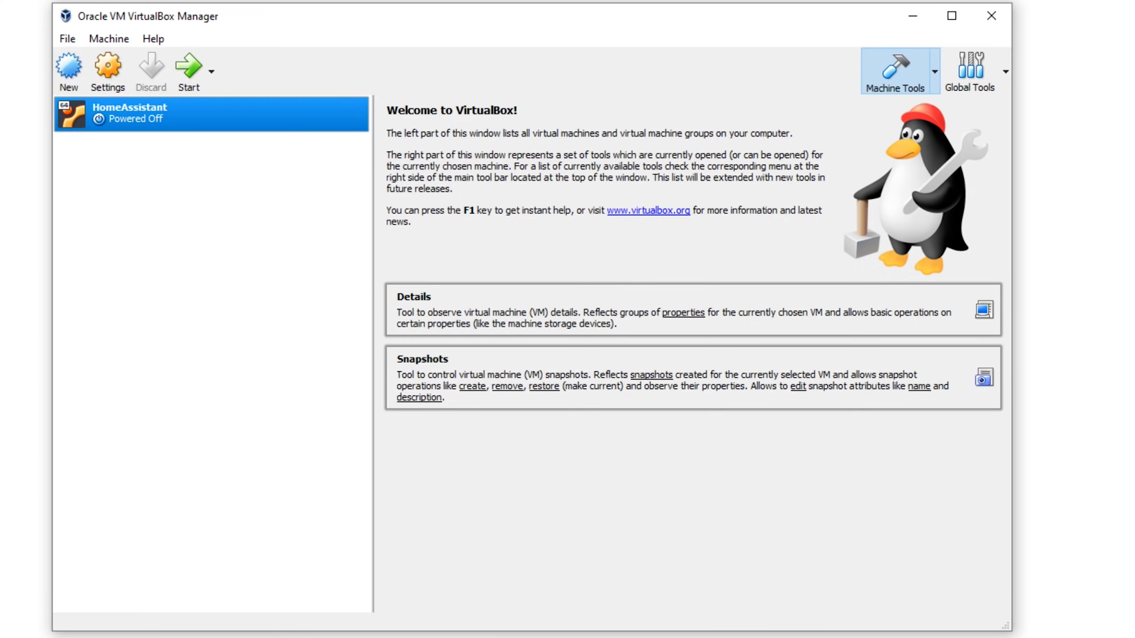
{"action": "right_click", "coordinate": [148, 117]}
{"action": "key", "text": "Return"}
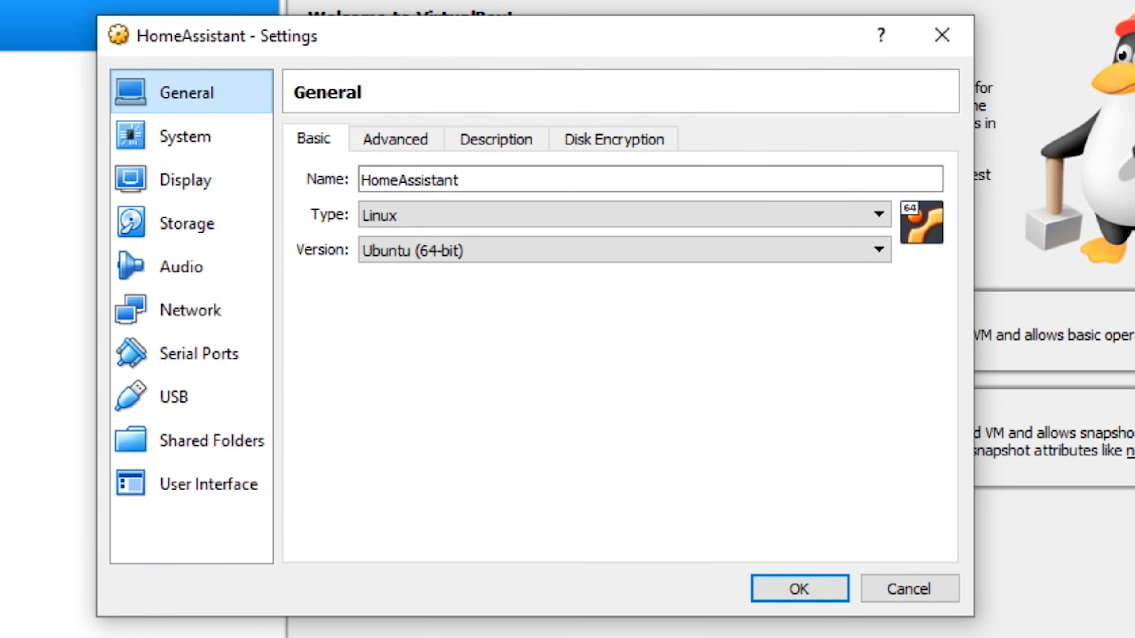
Step: Enable EFI and give the HomeAssistant VM 2 processors
{"action": "left_click", "coordinate": [185, 136]}
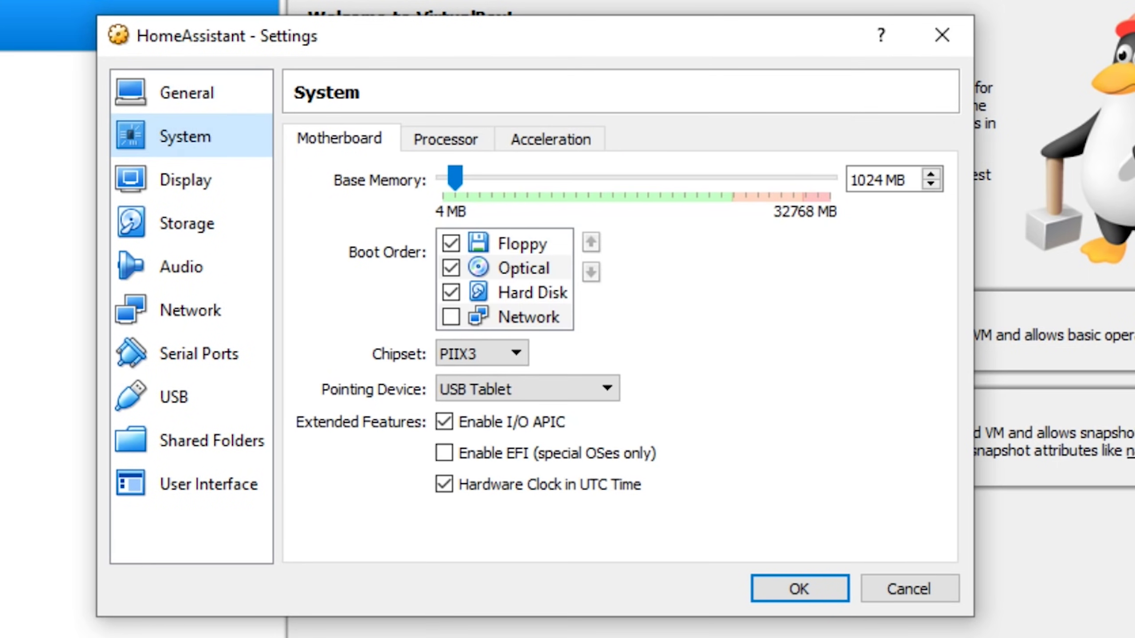
{"action": "left_click", "coordinate": [444, 453]}
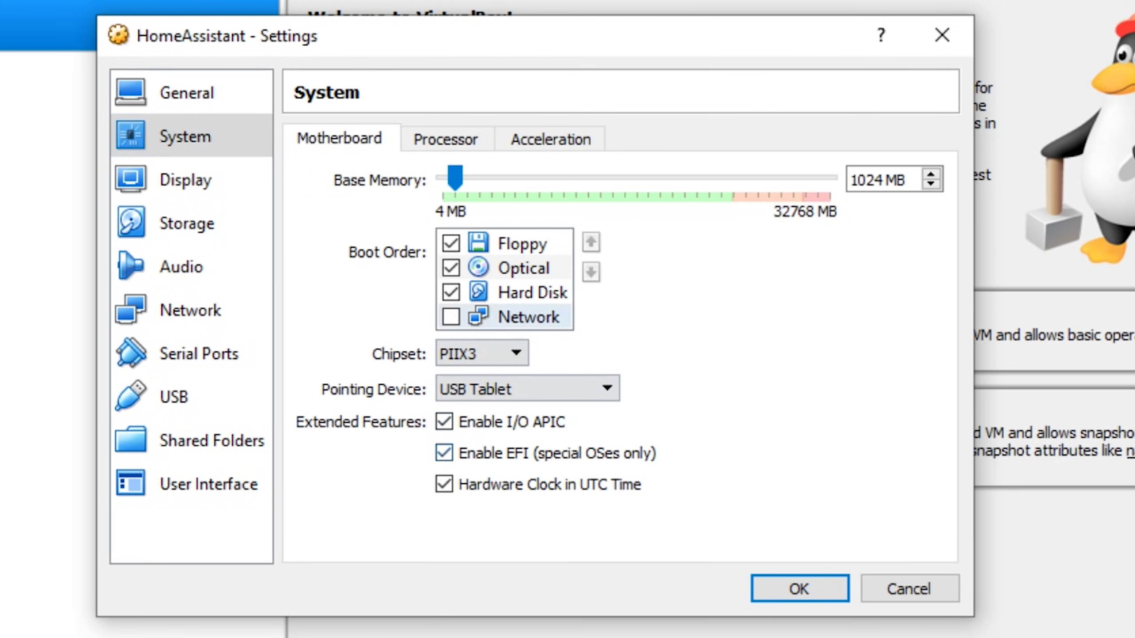
{"action": "left_click", "coordinate": [445, 139]}
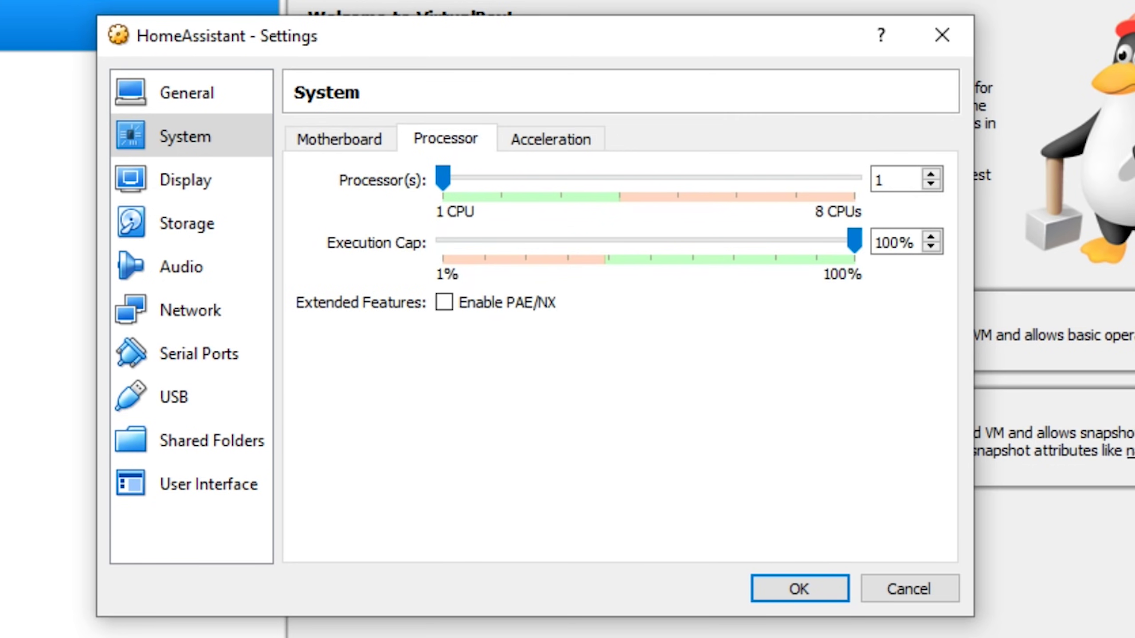
{"action": "key", "text": "Right"}
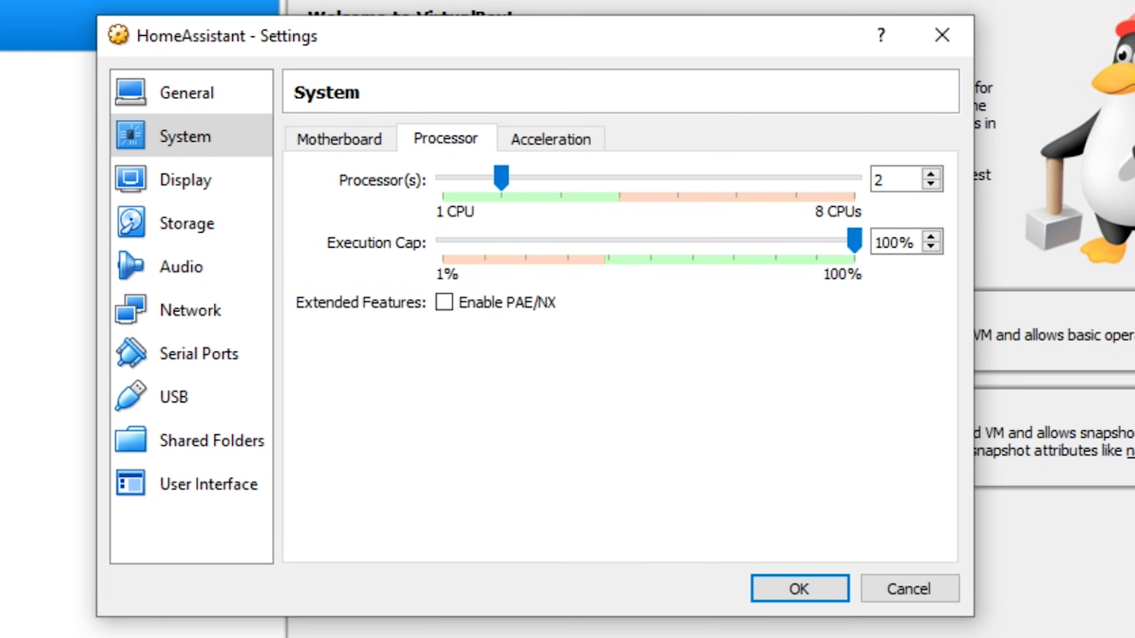
Step: Attach the network as Bridged Adapter on the ASIX AX88179 adapter
{"action": "left_click", "coordinate": [190, 311]}
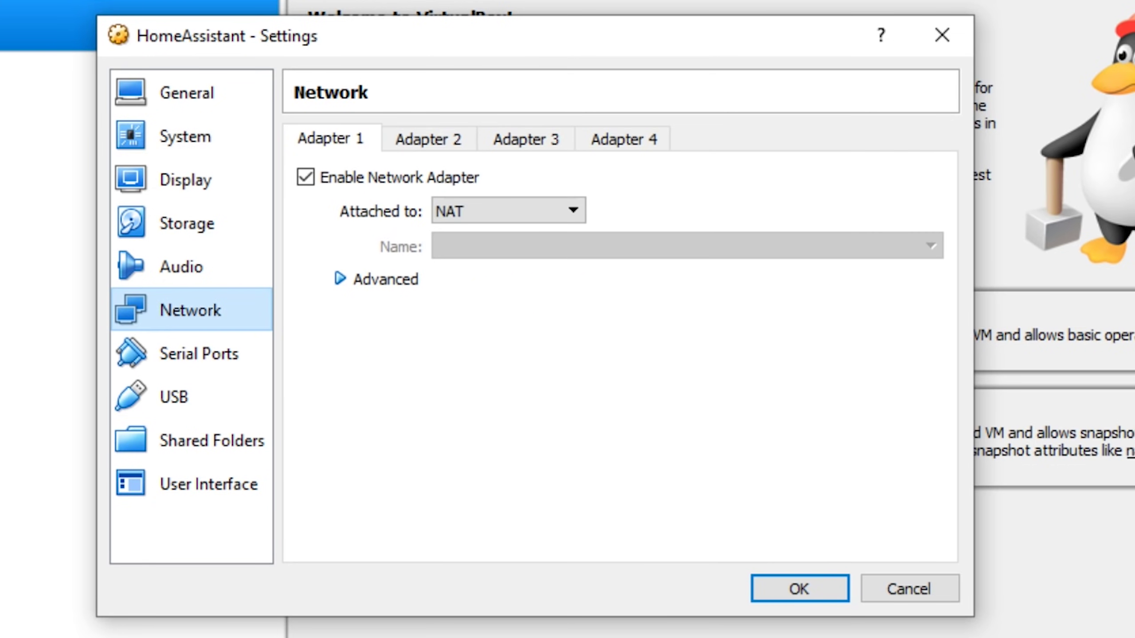
{"action": "left_click", "coordinate": [508, 210]}
{"action": "key", "text": "Up"}
{"action": "key", "text": "Down"}
{"action": "key", "text": "Down"}
{"action": "key", "text": "Down"}
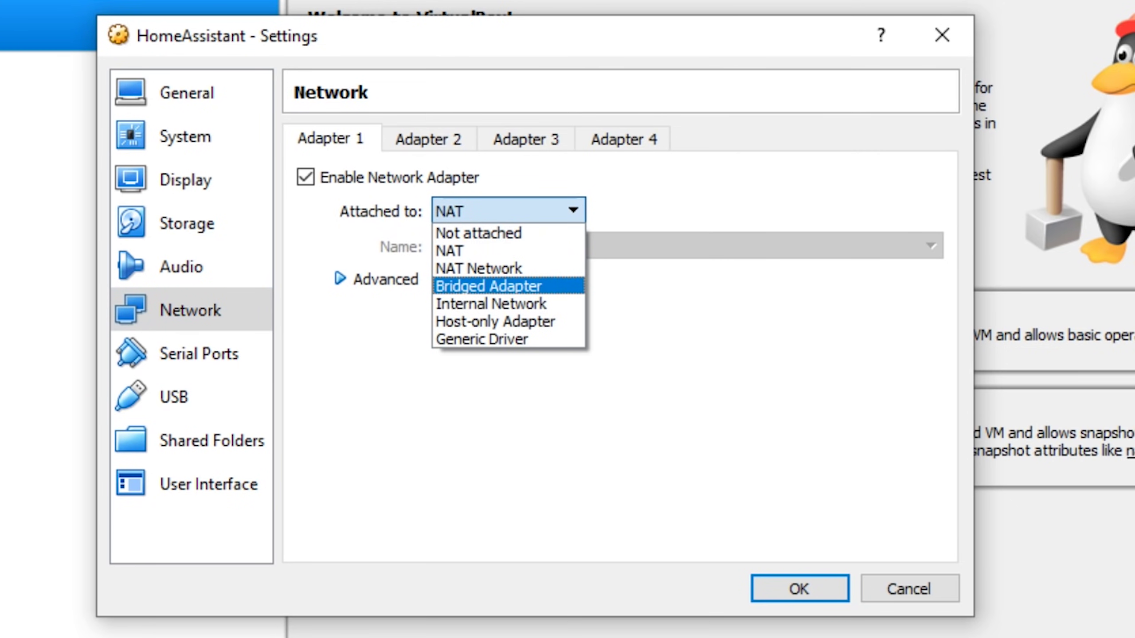
{"action": "key", "text": "Return"}
{"action": "key", "text": "Tab"}
{"action": "key", "text": "alt+Down"}
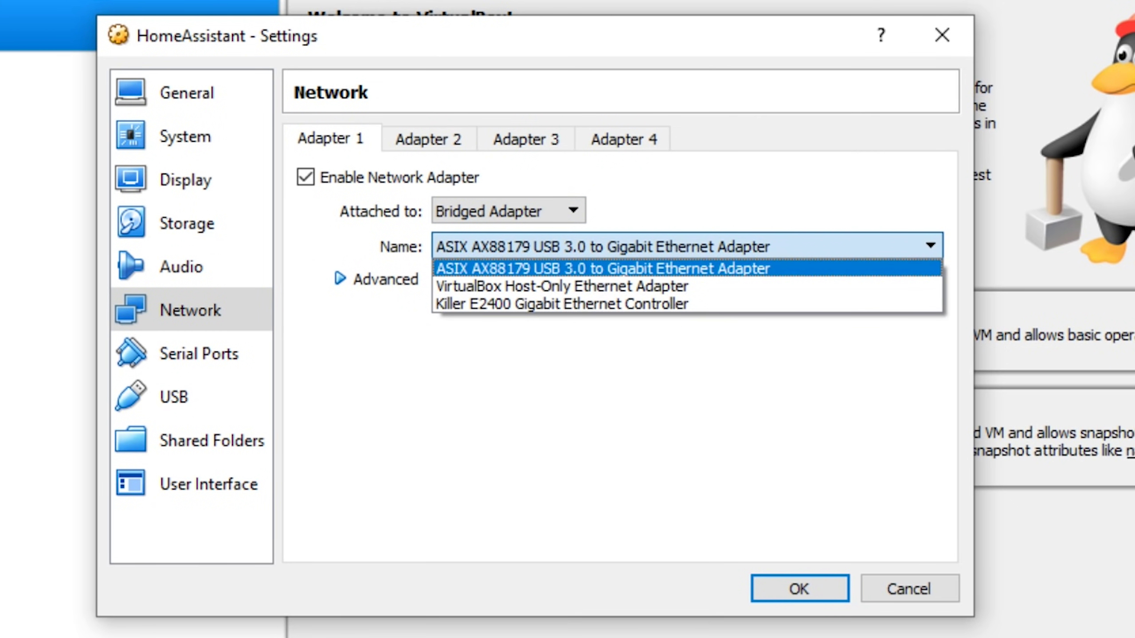
{"action": "key", "text": "Return"}
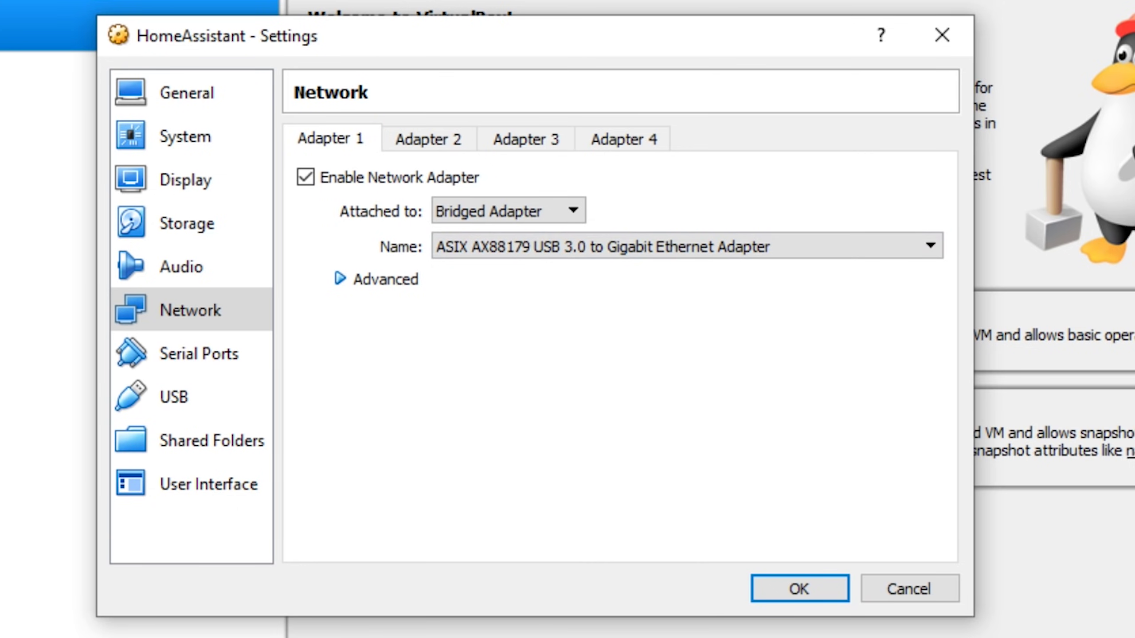
Step: Set the adapter's promiscuous mode to Allow All
{"action": "key", "text": "Tab"}
{"action": "key", "text": "space"}
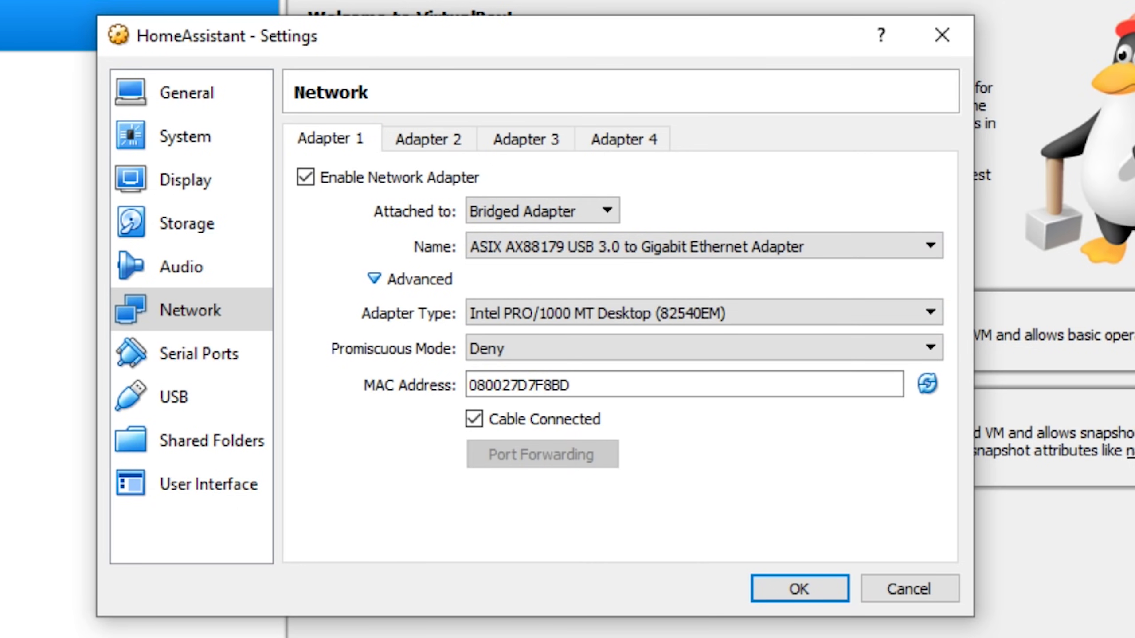
{"action": "key", "text": "Tab"}
{"action": "key", "text": "Tab"}
{"action": "key", "text": "alt+Down"}
{"action": "key", "text": "Down"}
{"action": "key", "text": "Down"}
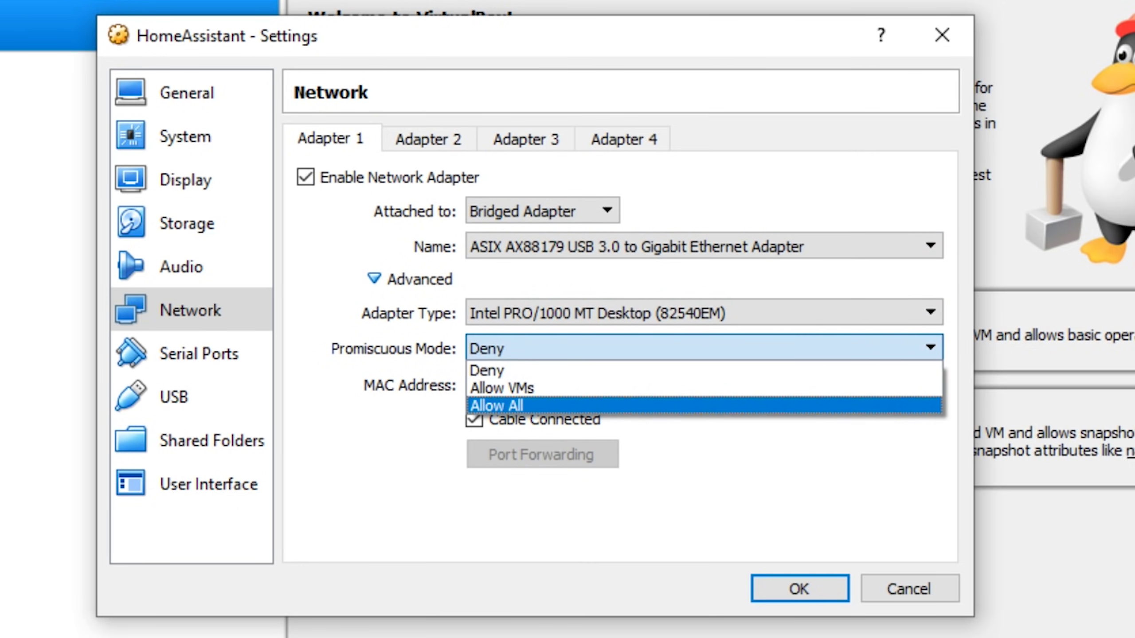
{"action": "key", "text": "Return"}
{"action": "key", "text": "Return"}
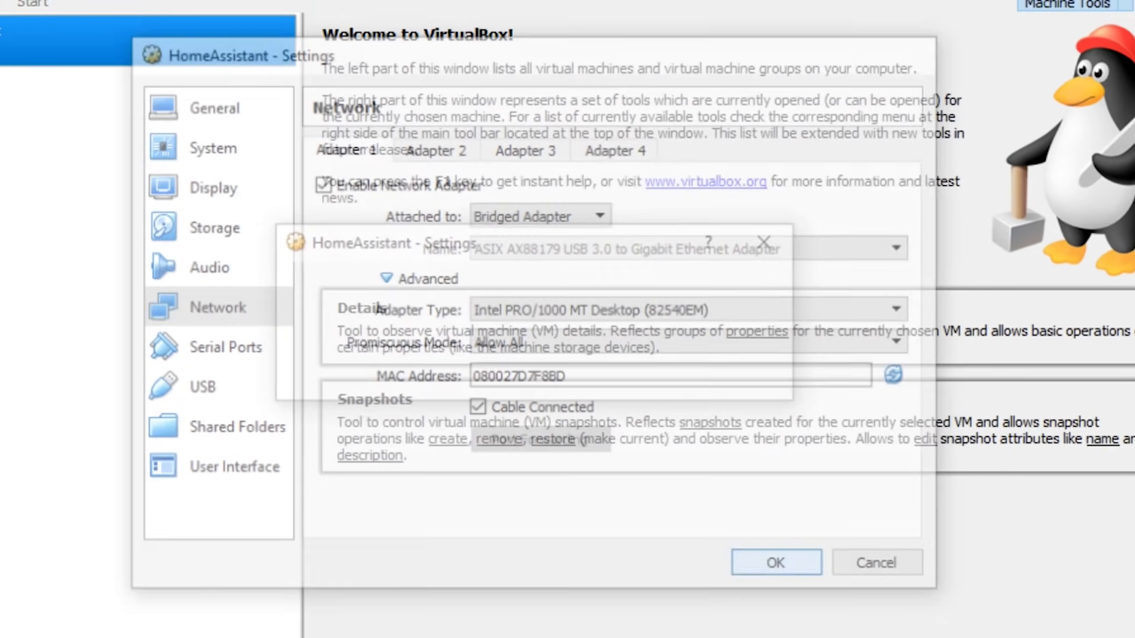
Step: Save the VM settings and start copying the hassos disk from the Virtual Media Manager
{"action": "key", "text": "alt+f"}
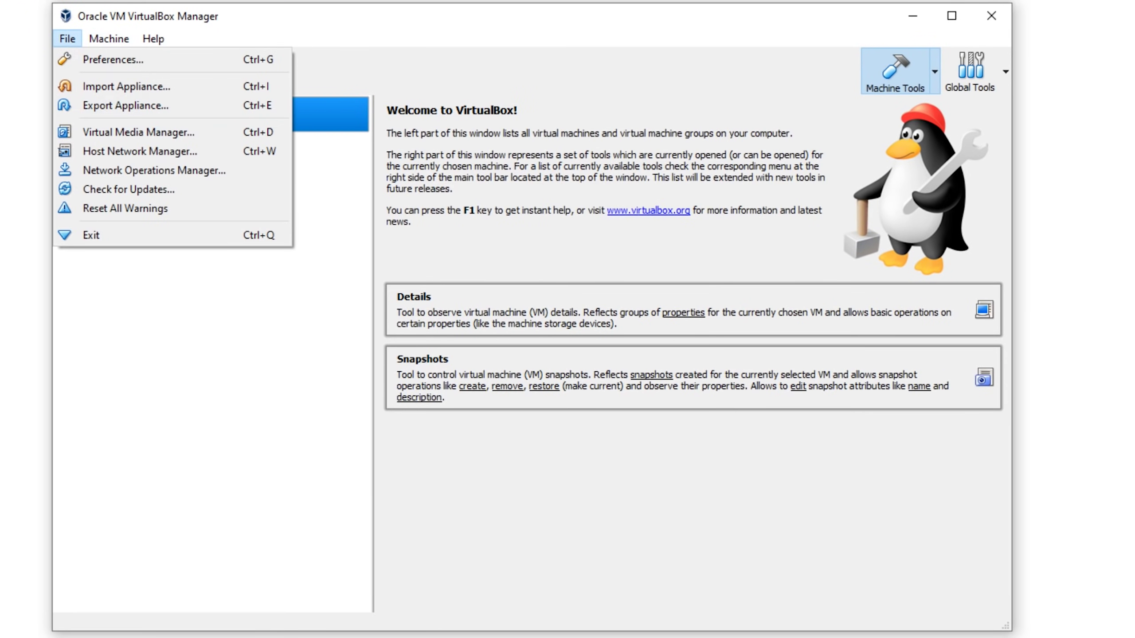
{"action": "key", "text": "Down"}
{"action": "key", "text": "Down"}
{"action": "key", "text": "Down"}
{"action": "key", "text": "Down"}
{"action": "key", "text": "Down"}
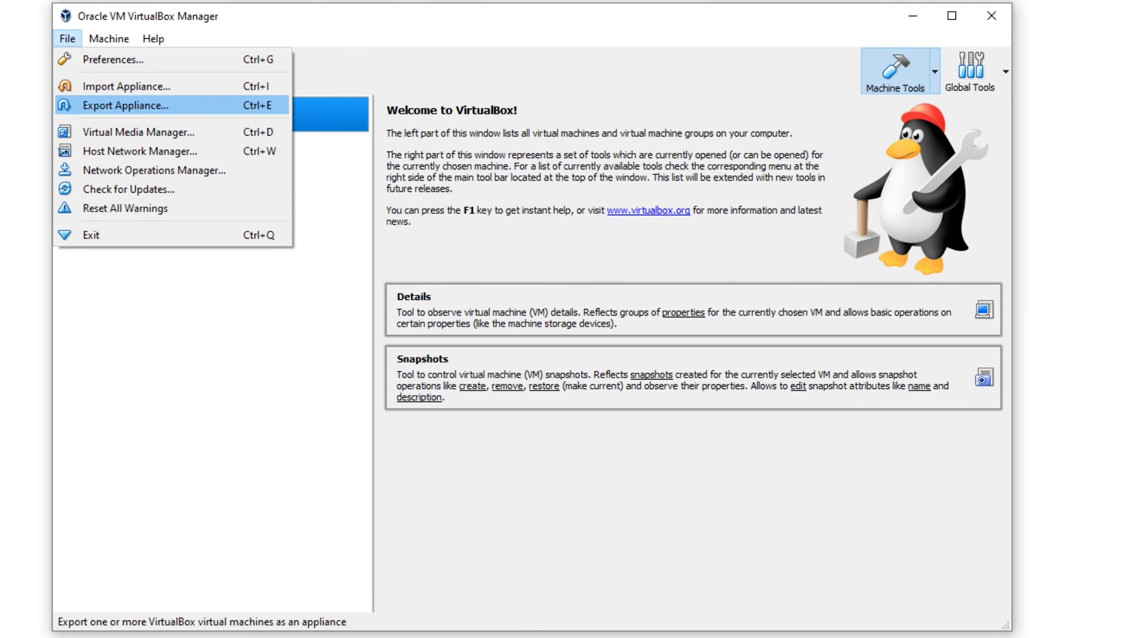
{"action": "key", "text": "Up"}
{"action": "key", "text": "Return"}
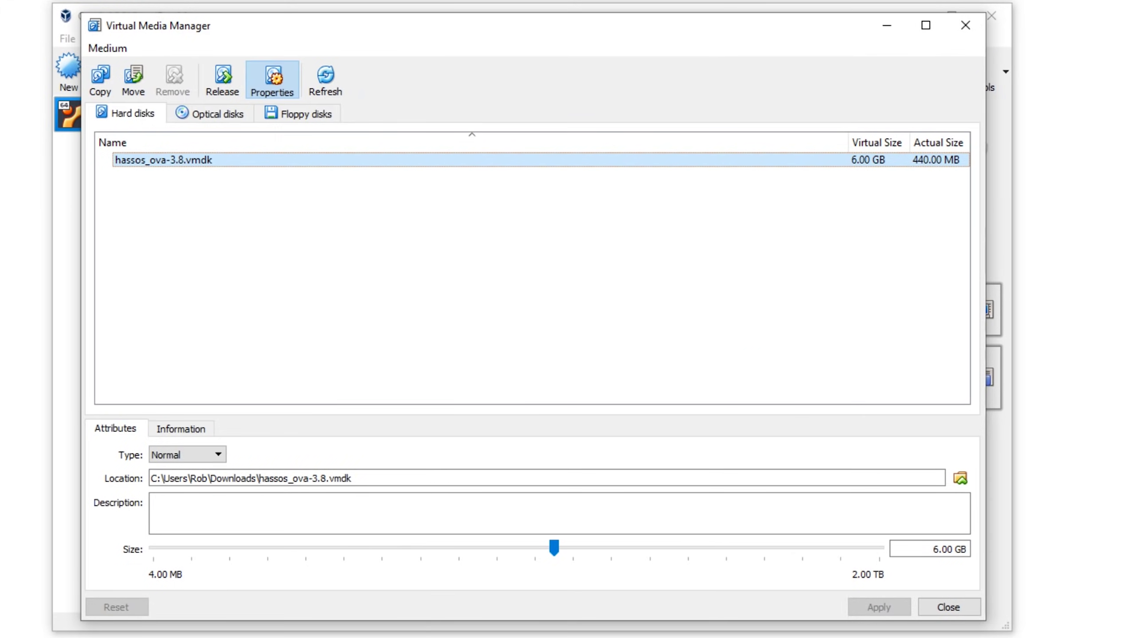
{"action": "key", "text": "shift+F10"}
{"action": "key", "text": "Down"}
{"action": "key", "text": "Down"}
{"action": "key", "text": "Up"}
{"action": "key", "text": "Return"}
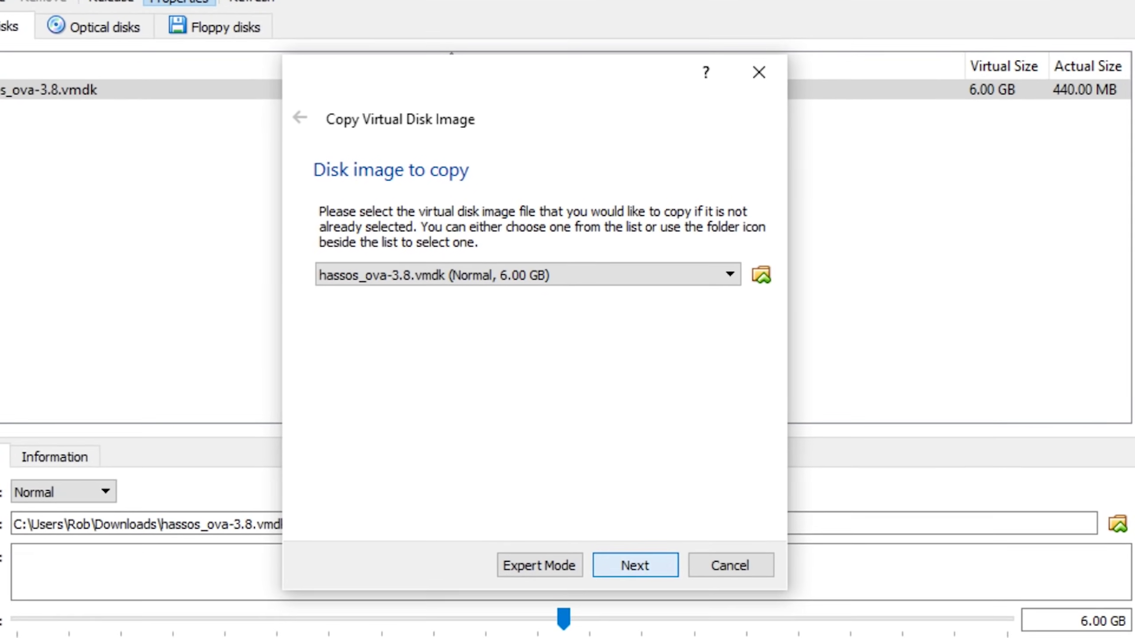
Step: Copy it as a VDI named home_assistant_hd, then close the Virtual Media Manager
{"action": "key", "text": "Return"}
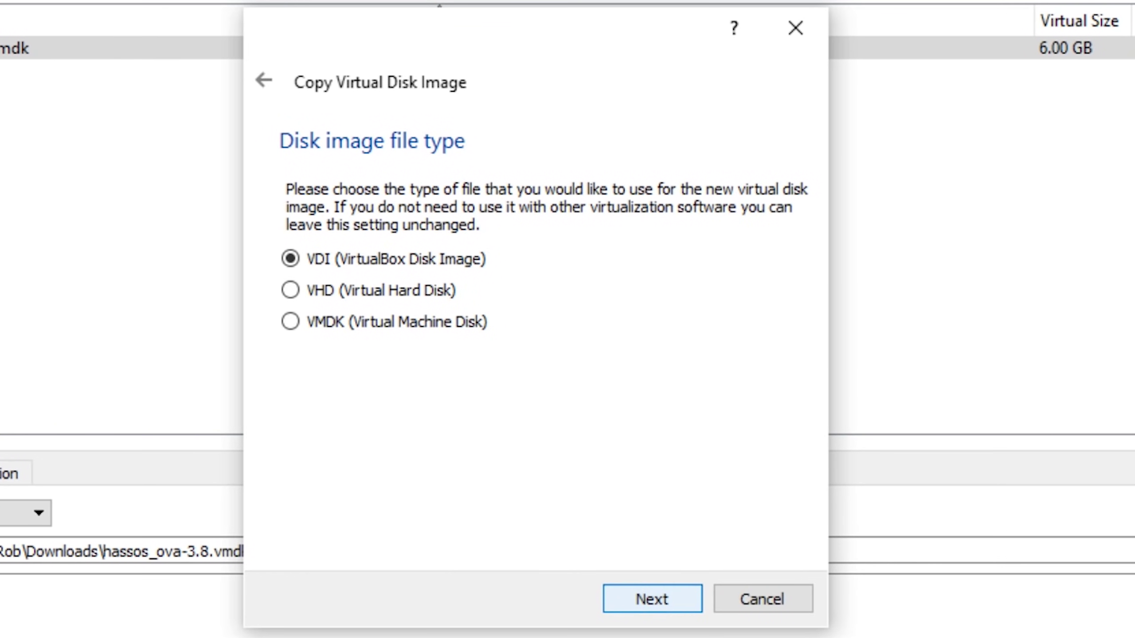
{"action": "key", "text": "Return"}
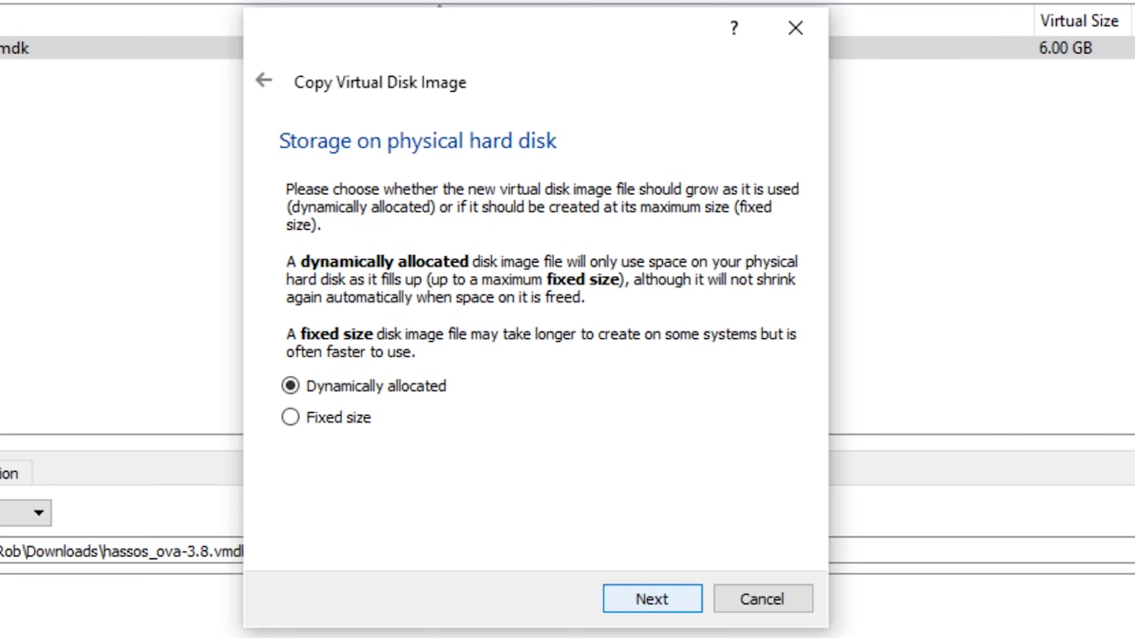
{"action": "key", "text": "Return"}
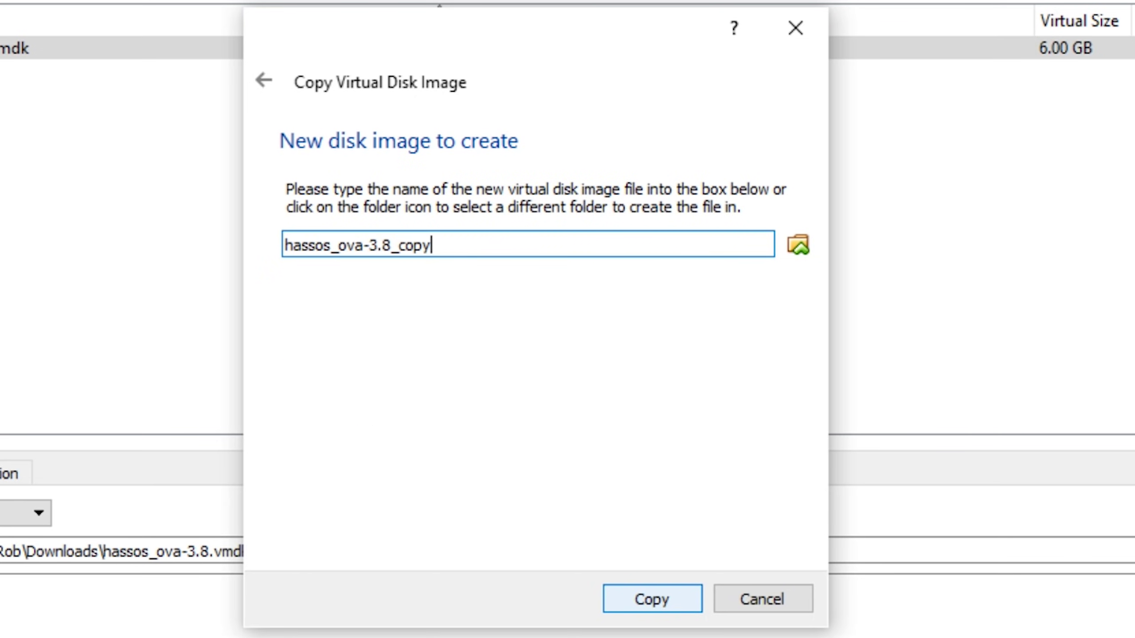
{"action": "key", "text": "ctrl+a"}
{"action": "type", "text": "ho"}
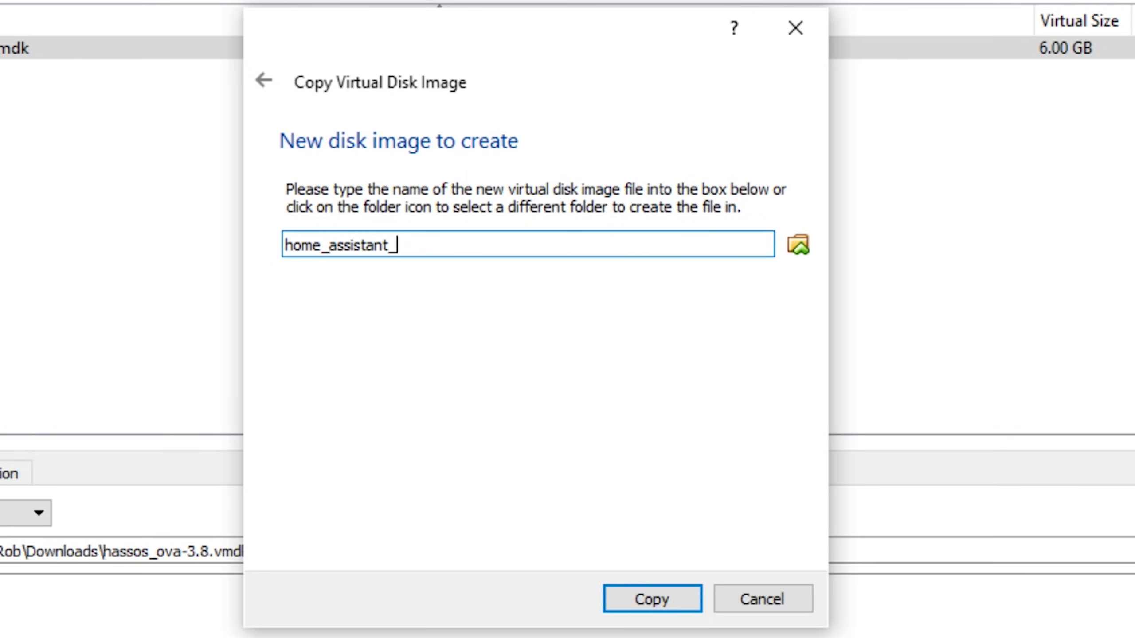
{"action": "key", "text": "Return"}
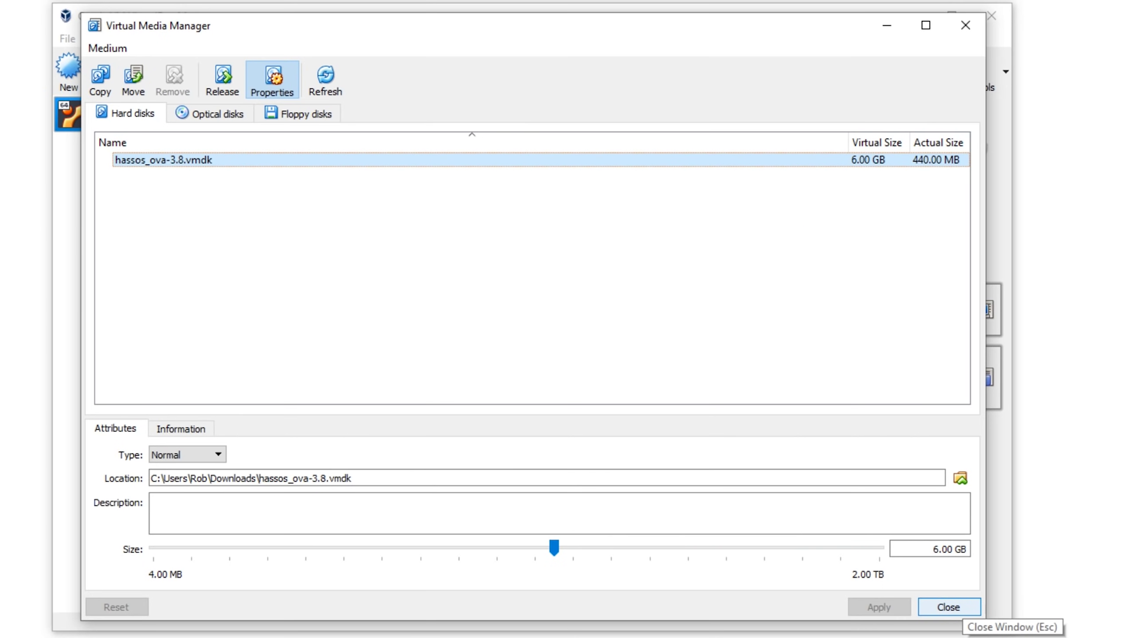
{"action": "left_click", "coordinate": [956, 609]}
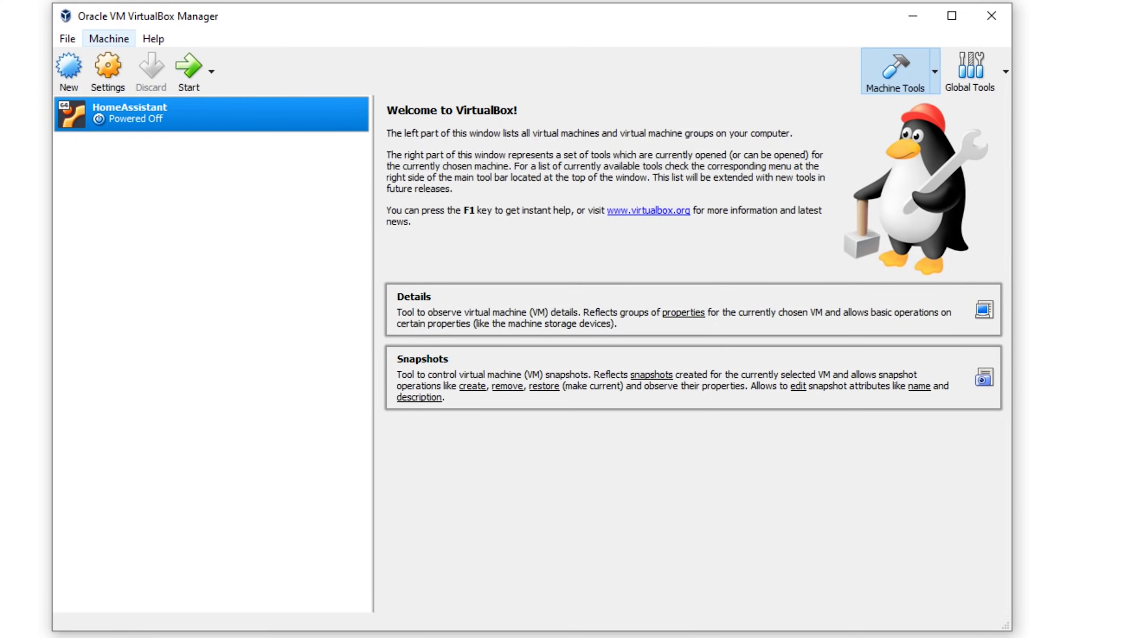
Step: Add home_assistant_hd.vdi as a hard disk on HomeAssistant's SATA controller
{"action": "right_click", "coordinate": [81, 105]}
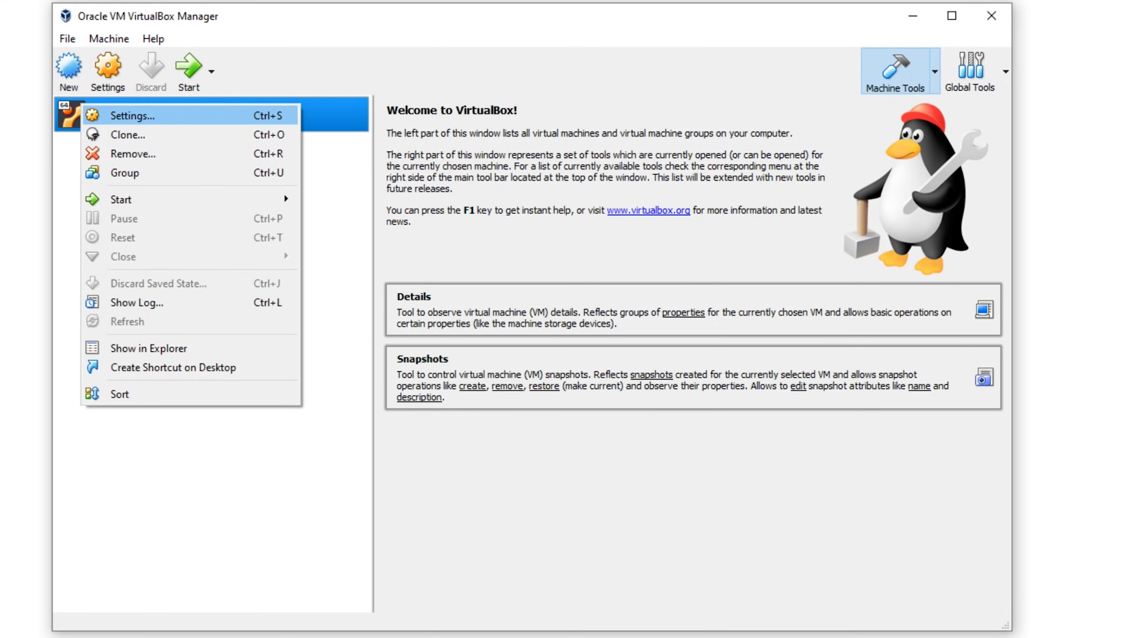
{"action": "left_click", "coordinate": [134, 114]}
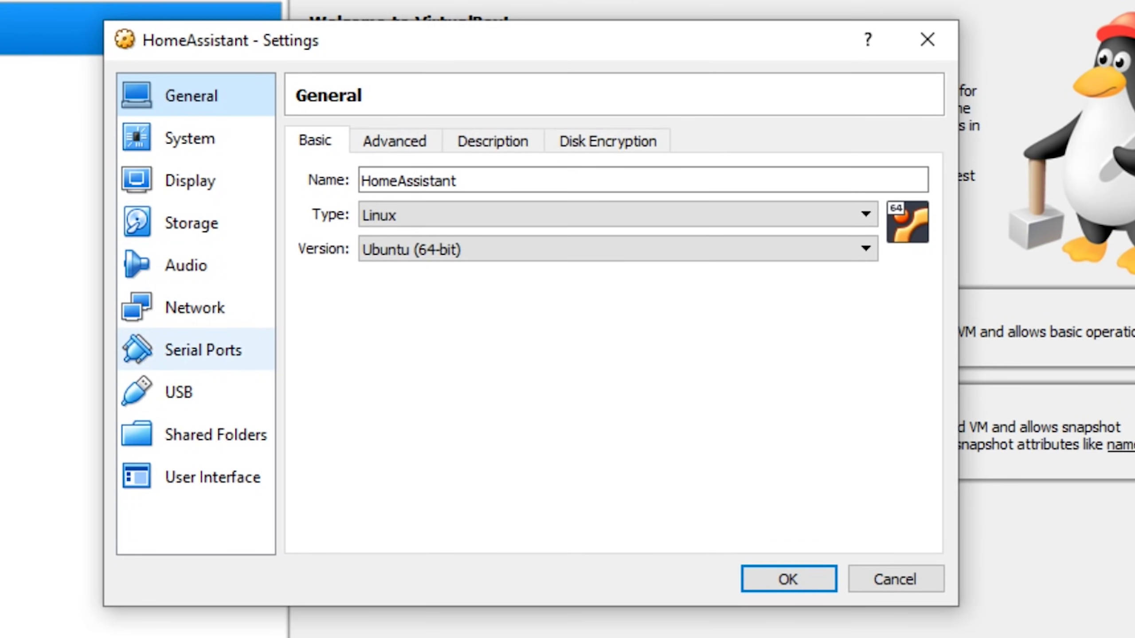
{"action": "left_click", "coordinate": [309, 241]}
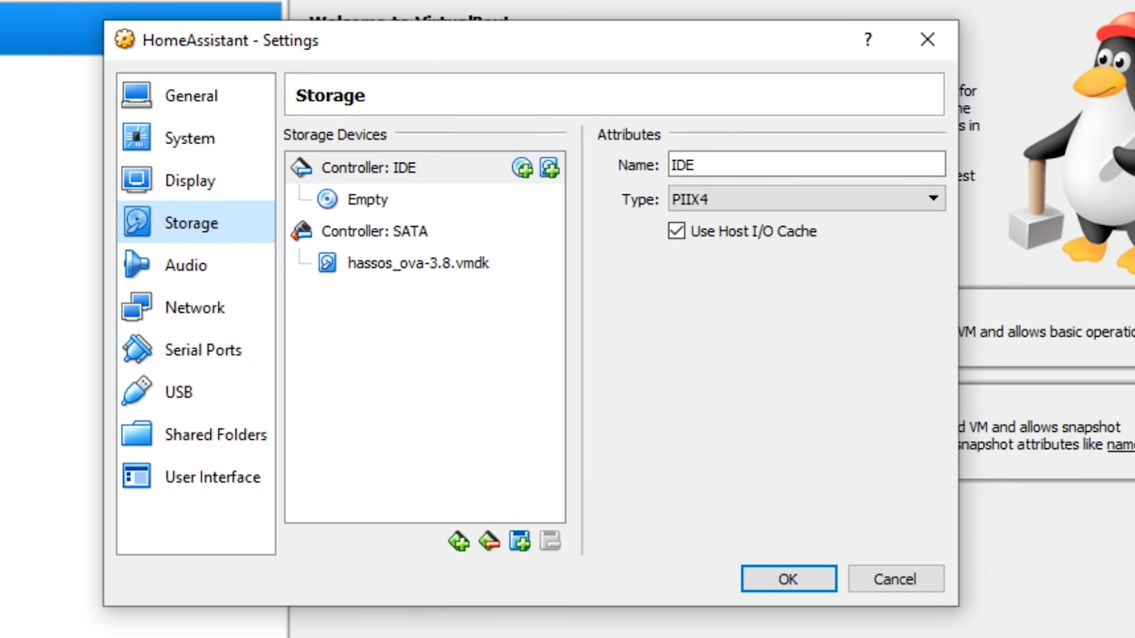
{"action": "left_click", "coordinate": [384, 231]}
{"action": "right_click", "coordinate": [387, 229]}
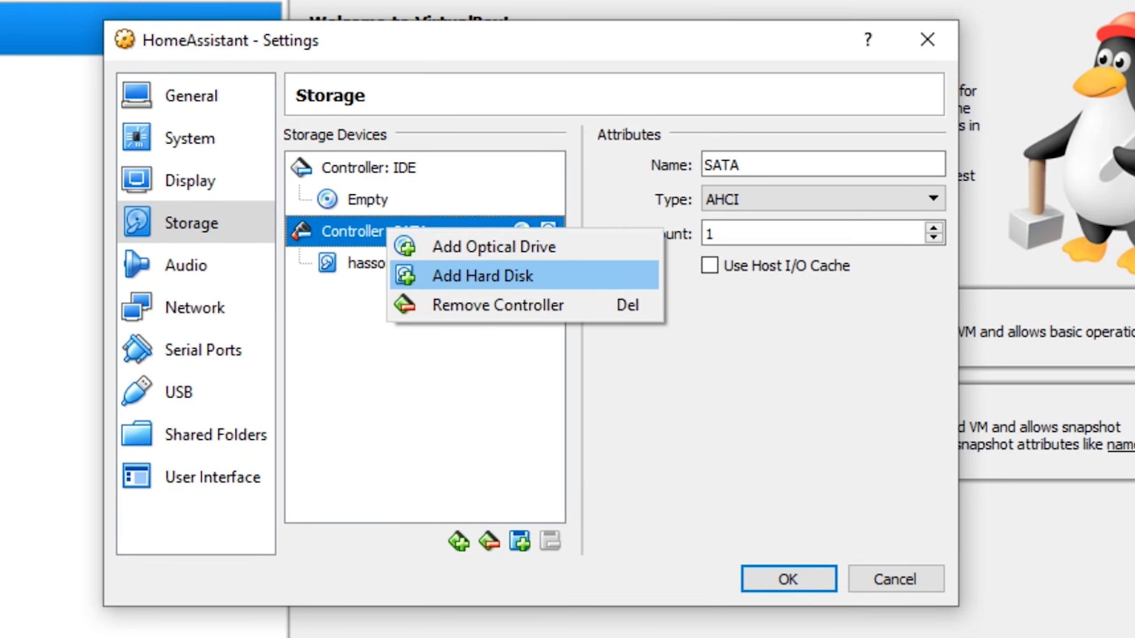
{"action": "left_click", "coordinate": [483, 276]}
{"action": "key", "text": "Return"}
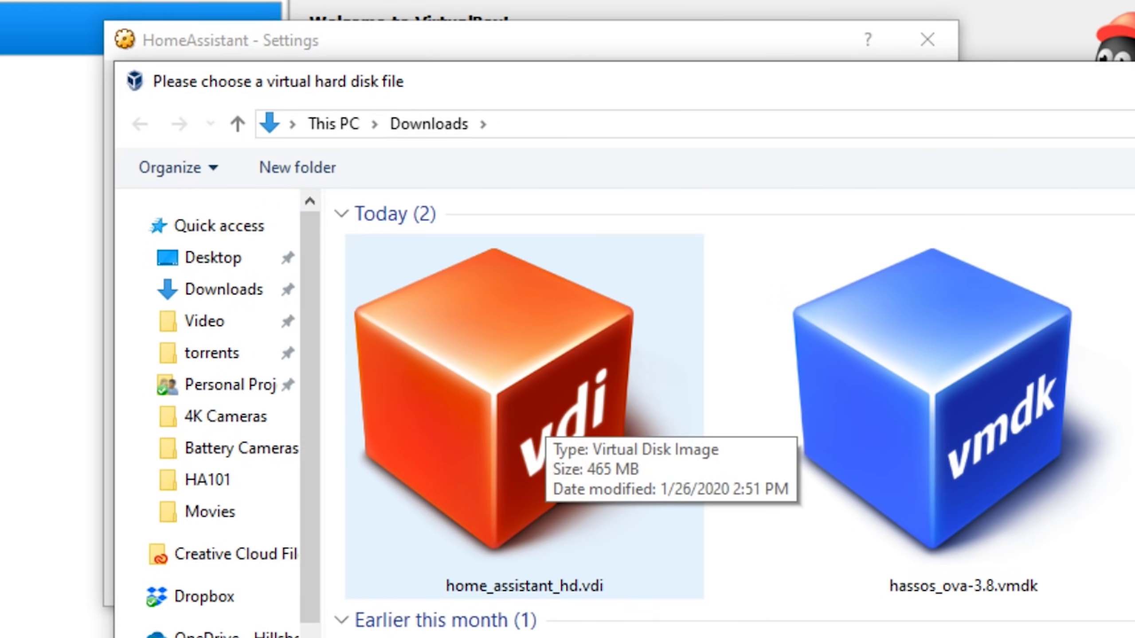
{"action": "double_click", "coordinate": [514, 402]}
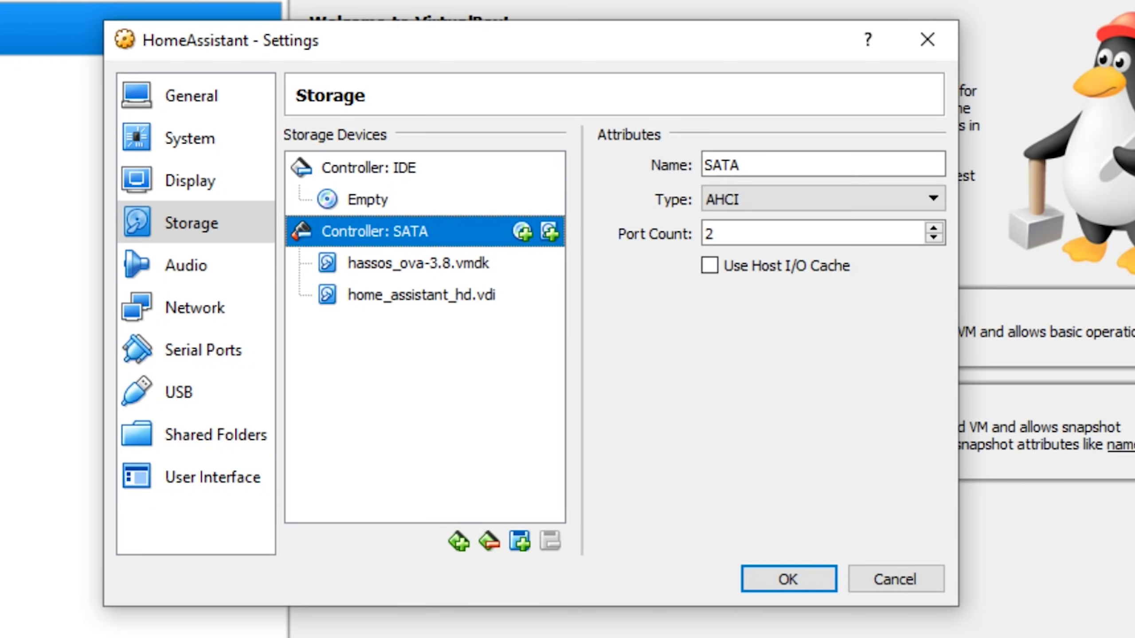
Step: Remove the hassos_ova-3.8.vmdk attachment and save the storage settings
{"action": "left_click", "coordinate": [418, 263]}
{"action": "right_click", "coordinate": [431, 265]}
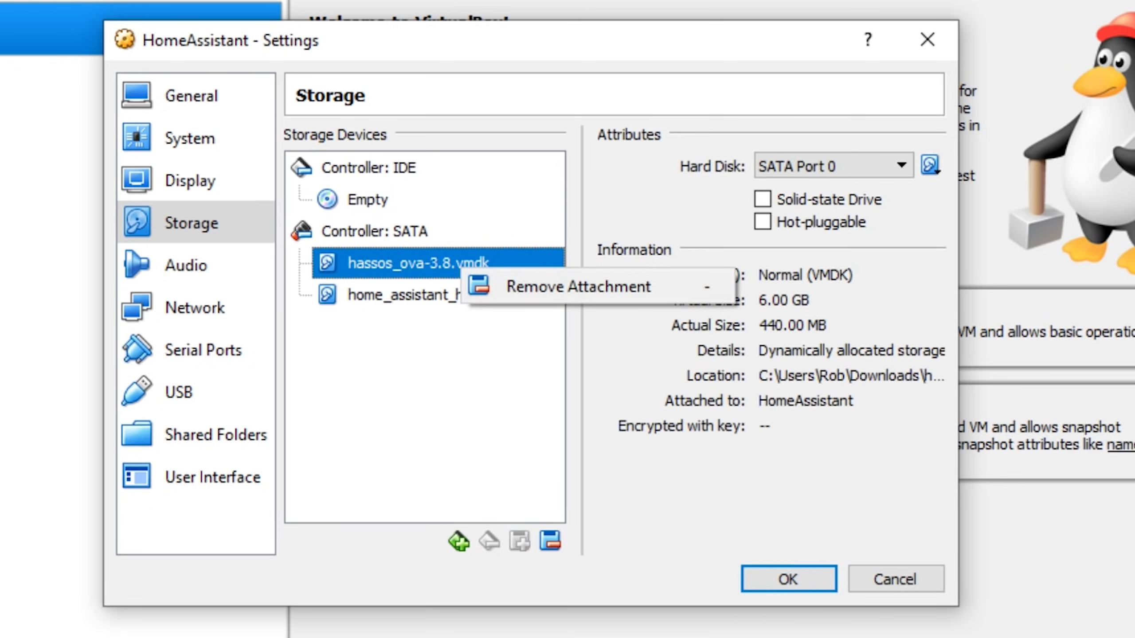
{"action": "left_click", "coordinate": [506, 284]}
{"action": "key", "text": "alt+f"}
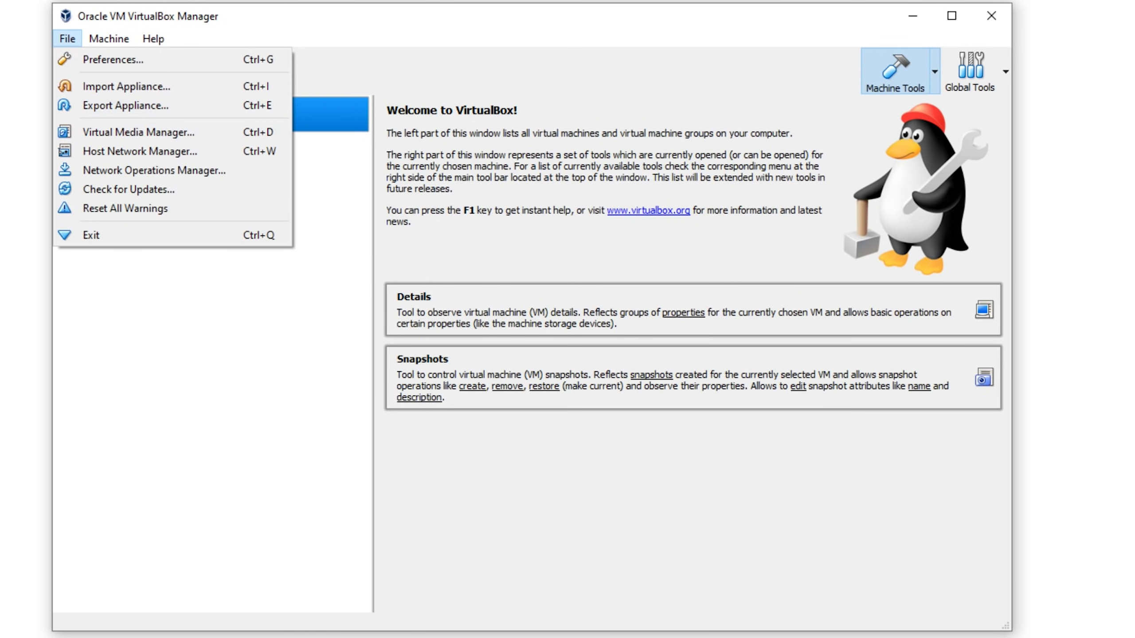
Step: Resize home_assistant_hd.vdi to 32 GB in the Virtual Media Manager
{"action": "key", "text": "Down"}
{"action": "key", "text": "Down"}
{"action": "key", "text": "Down"}
{"action": "key", "text": "Down"}
{"action": "key", "text": "Return"}
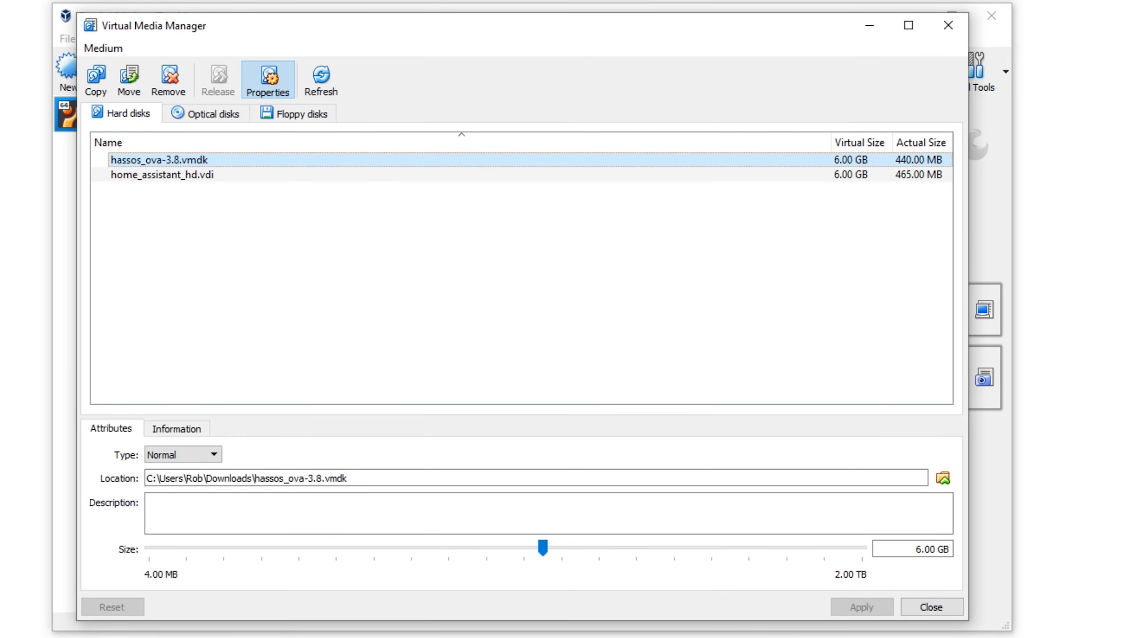
{"action": "left_click", "coordinate": [210, 174]}
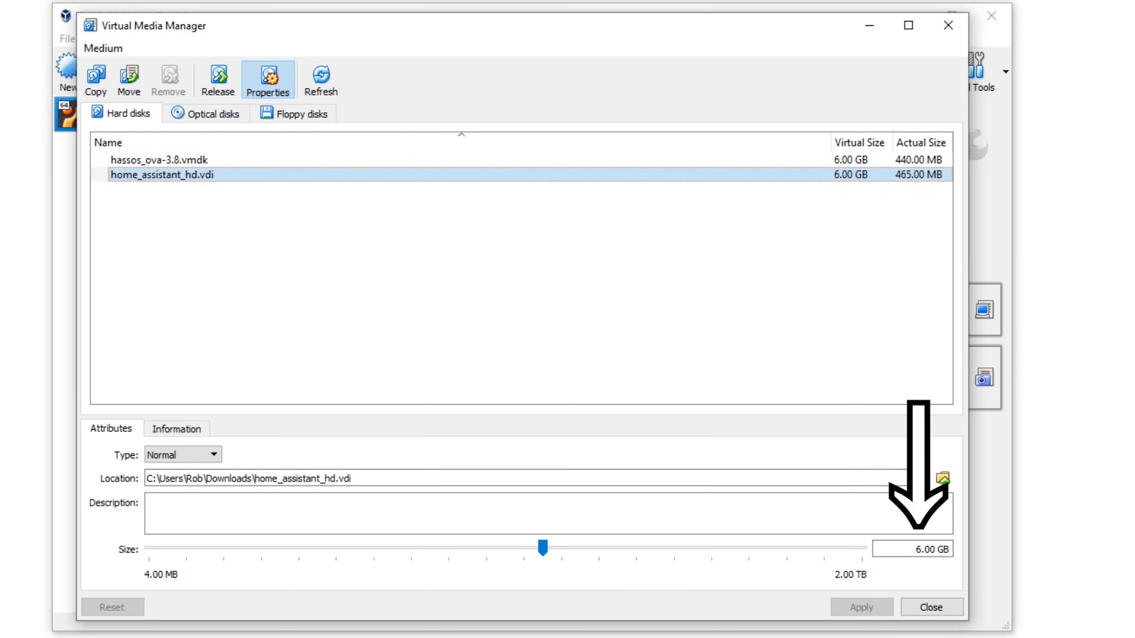
{"action": "left_click", "coordinate": [916, 549]}
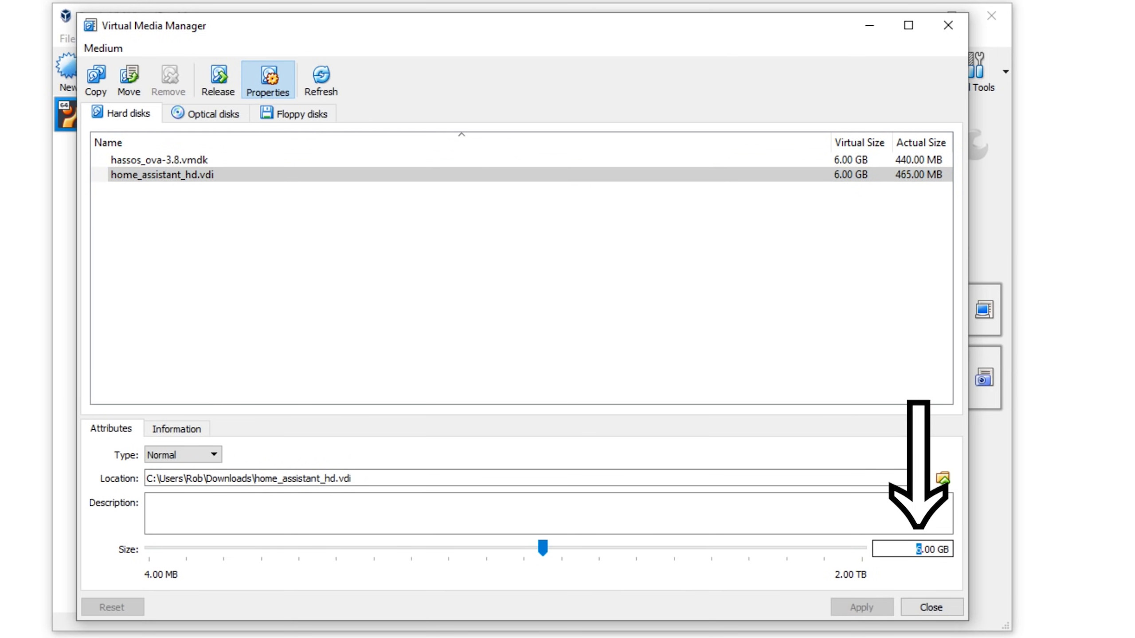
{"action": "type", "text": "32"}
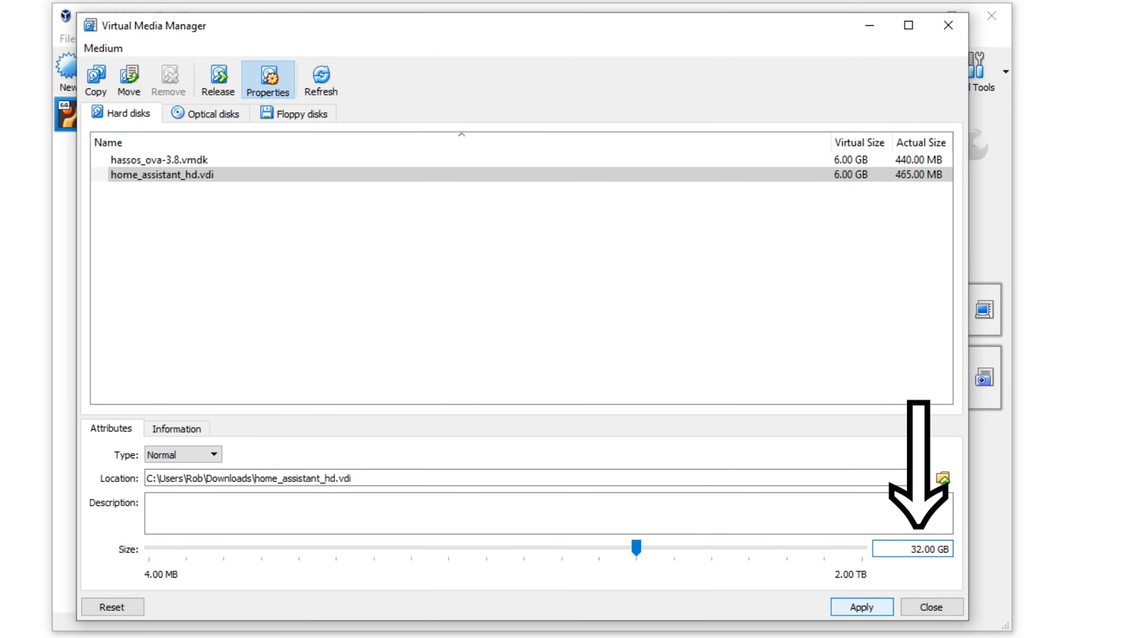
{"action": "key", "text": "Return"}
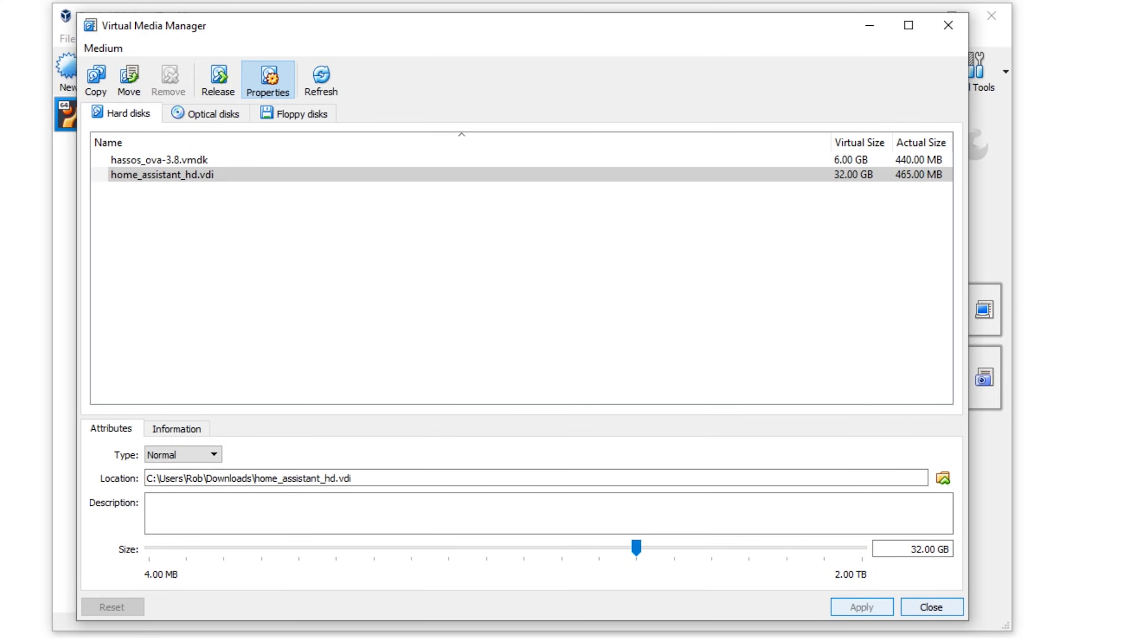
{"action": "left_click", "coordinate": [931, 607]}
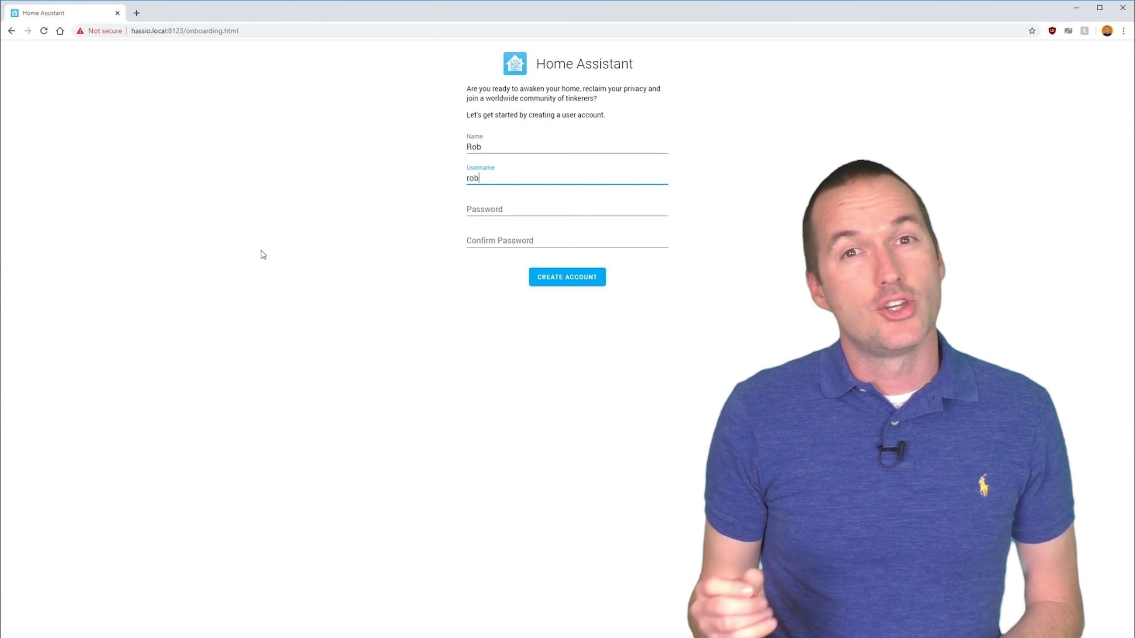
Step: Advance to the account password field
{"action": "key", "text": "Tab"}
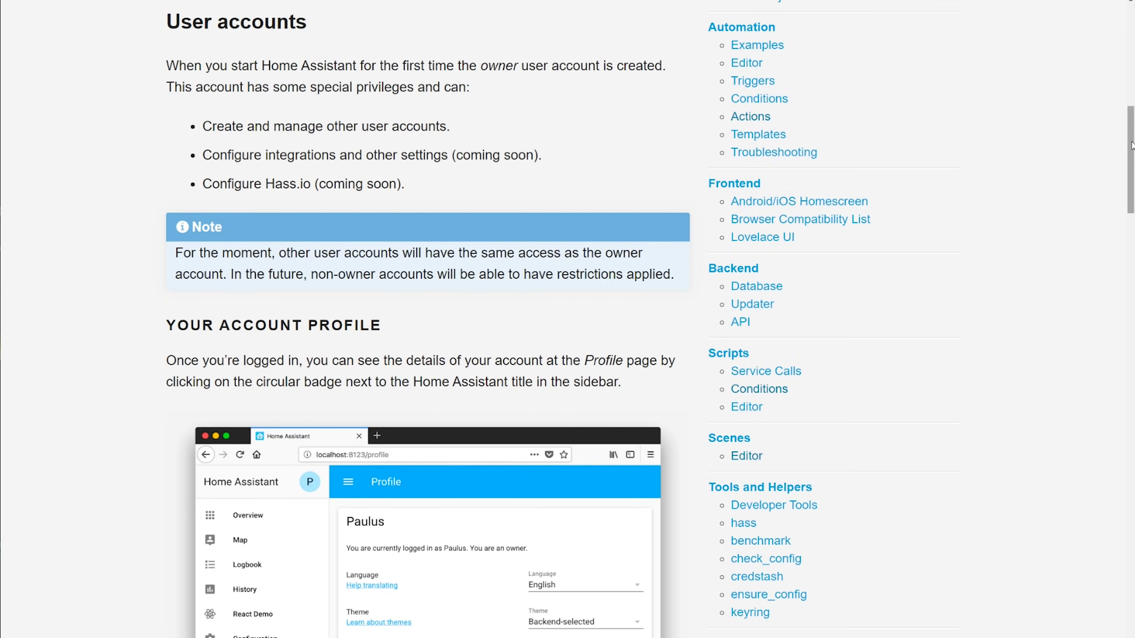
Step: Create the owner account, auto-detect home location and time zone, and finish onboarding
{"action": "left_click", "coordinate": [1134, 145]}
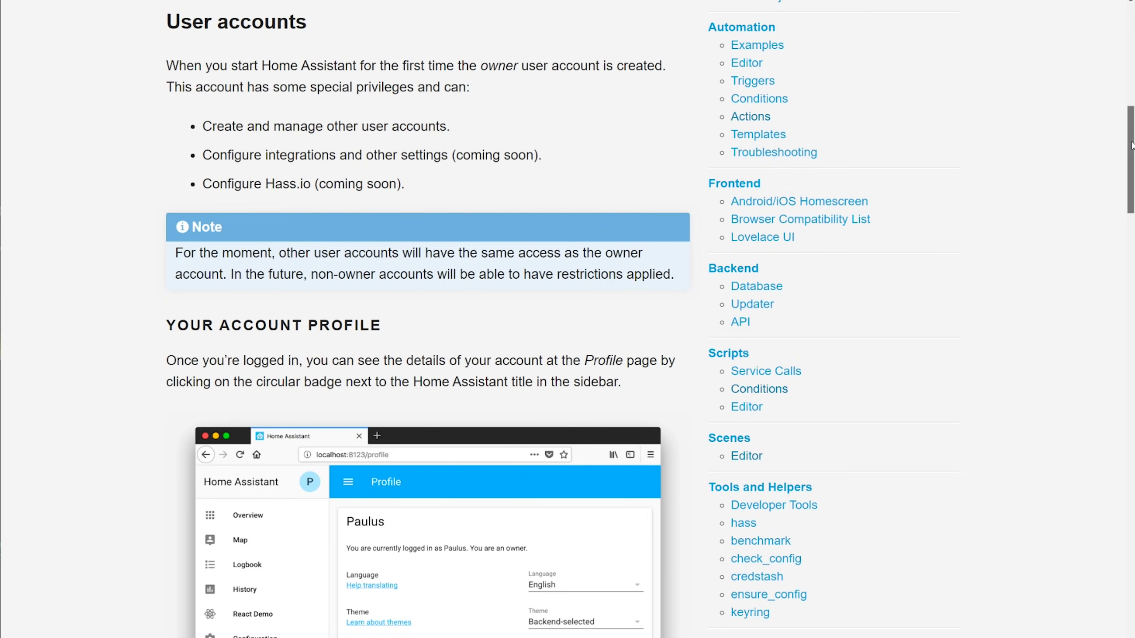
{"action": "left_click_drag", "start_coordinate": [1133, 145], "coordinate": [1126, 210]}
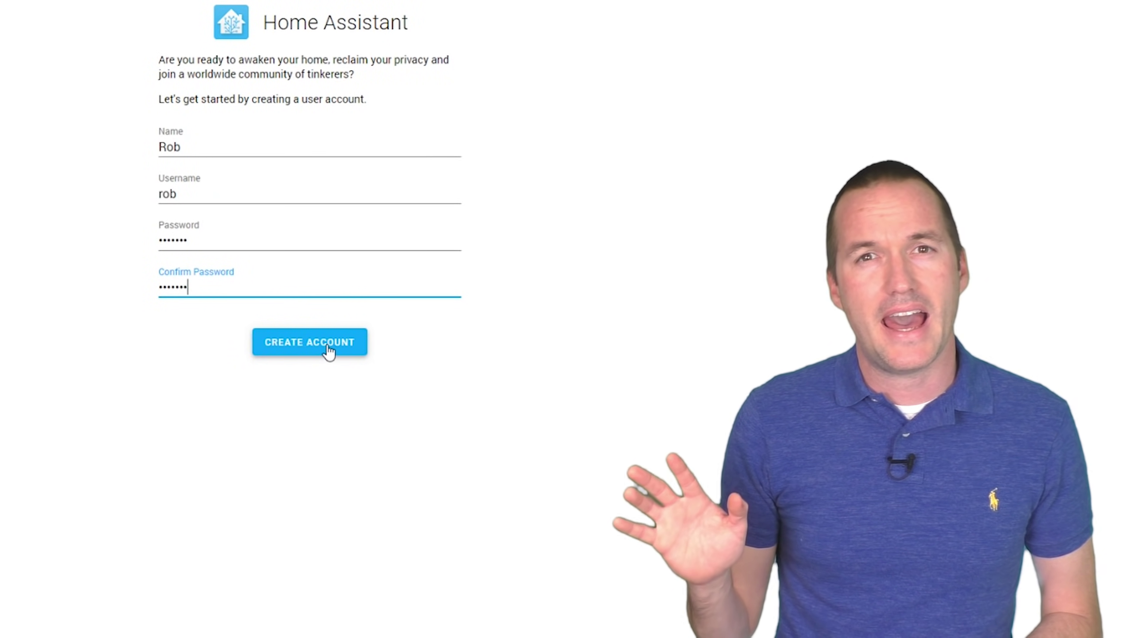
{"action": "left_click", "coordinate": [328, 351]}
{"action": "left_click", "coordinate": [435, 247]}
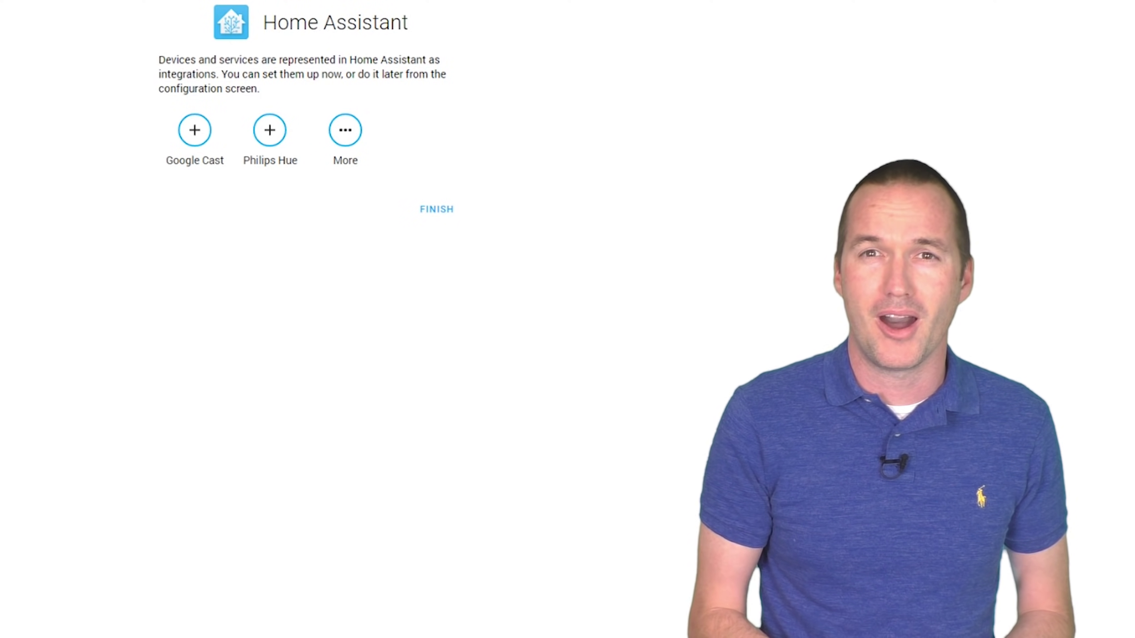
{"action": "left_click", "coordinate": [437, 210]}
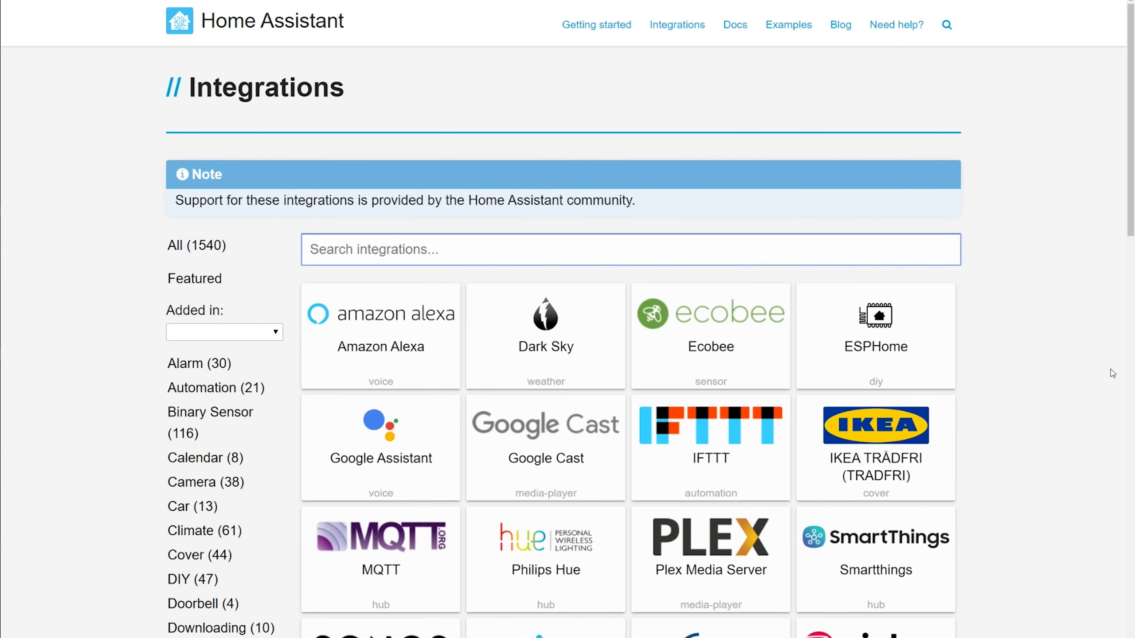
Step: Open the Smartthings integration page and highlight its 'configurable via UI' note
{"action": "scroll", "coordinate": [1088, 371], "scroll_direction": "down", "scroll_amount": 3}
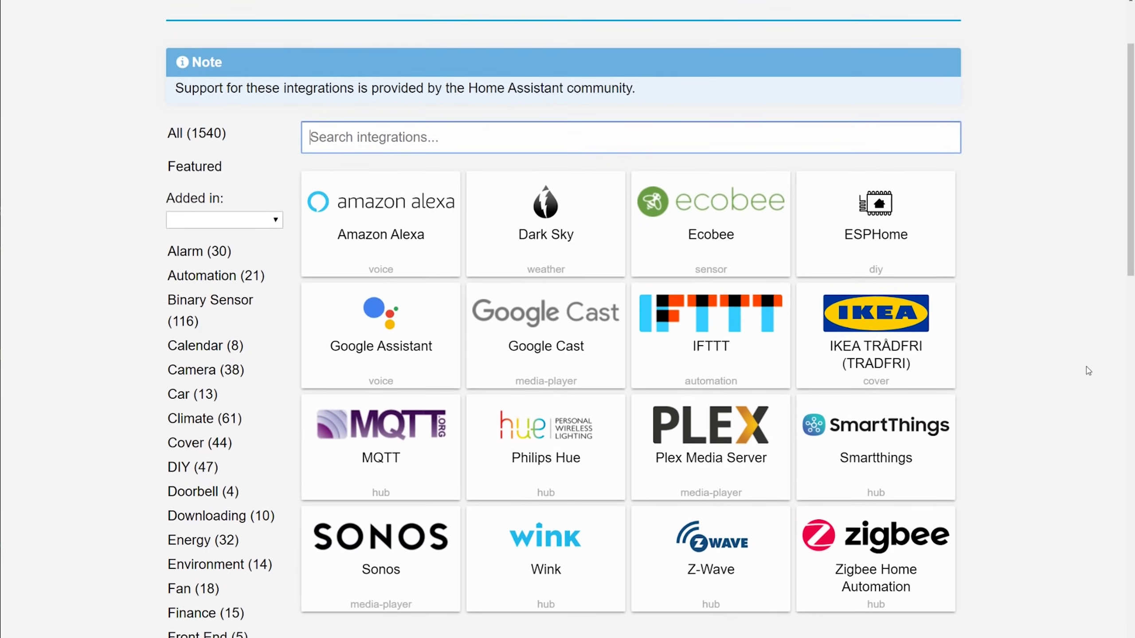
{"action": "scroll", "coordinate": [1089, 371], "scroll_direction": "down", "scroll_amount": 5}
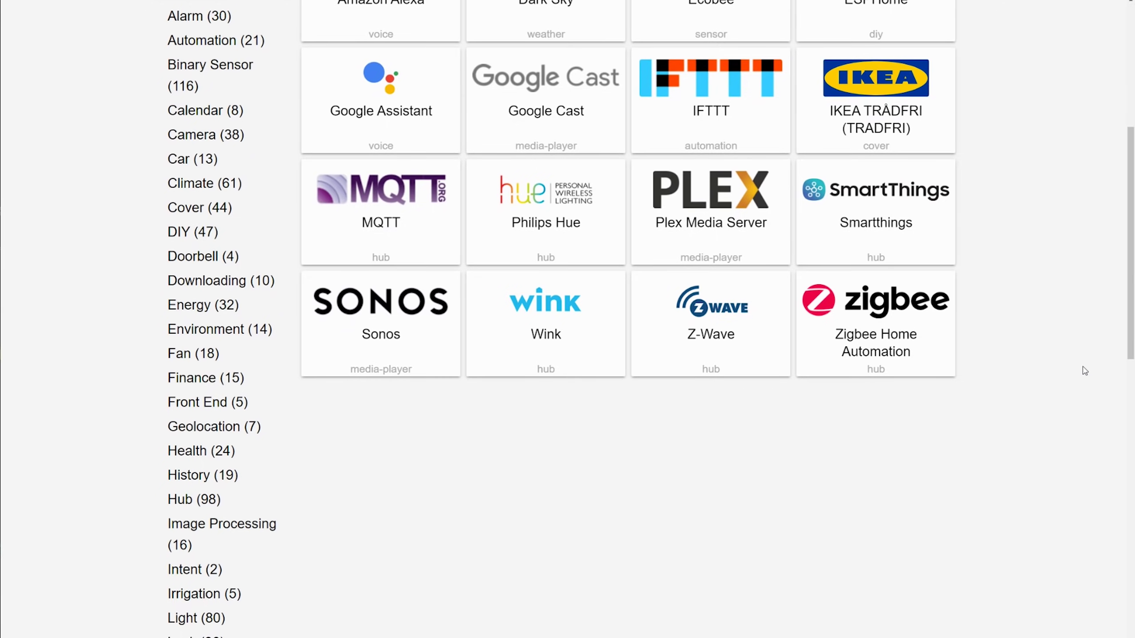
{"action": "scroll", "coordinate": [1085, 372], "scroll_direction": "up", "scroll_amount": 3}
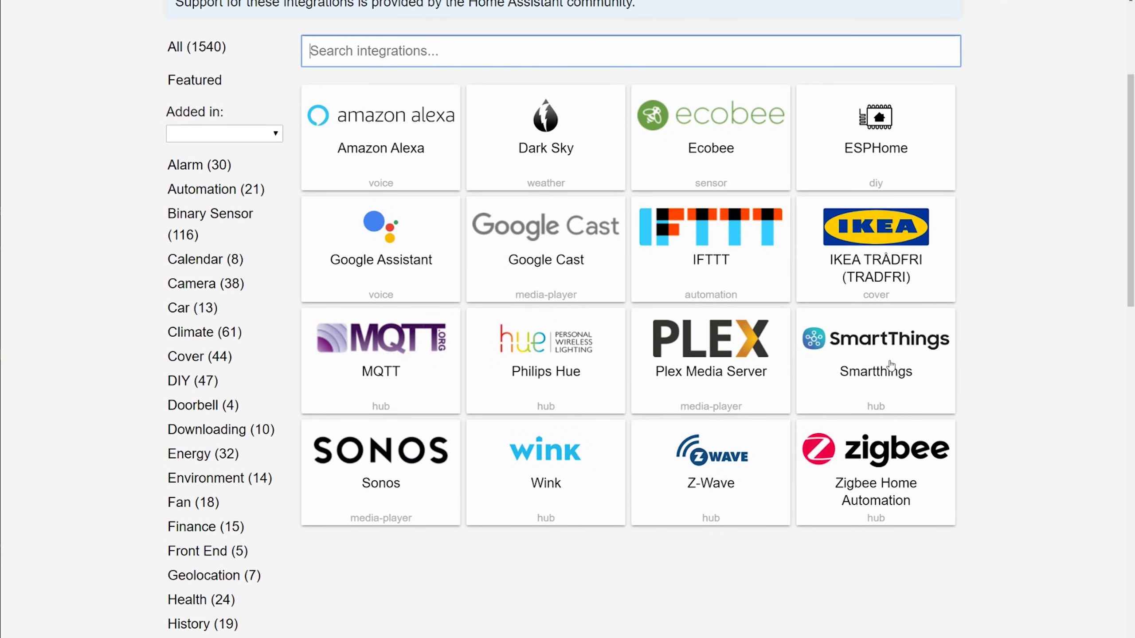
{"action": "left_click", "coordinate": [890, 365]}
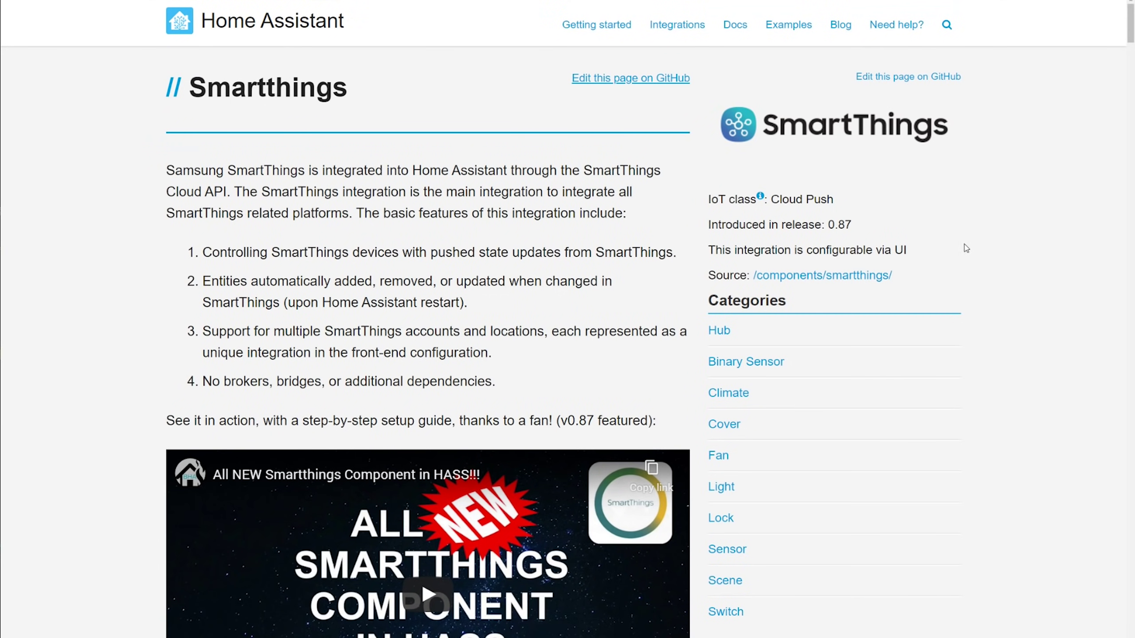
{"action": "left_click_drag", "start_coordinate": [911, 250], "coordinate": [699, 257]}
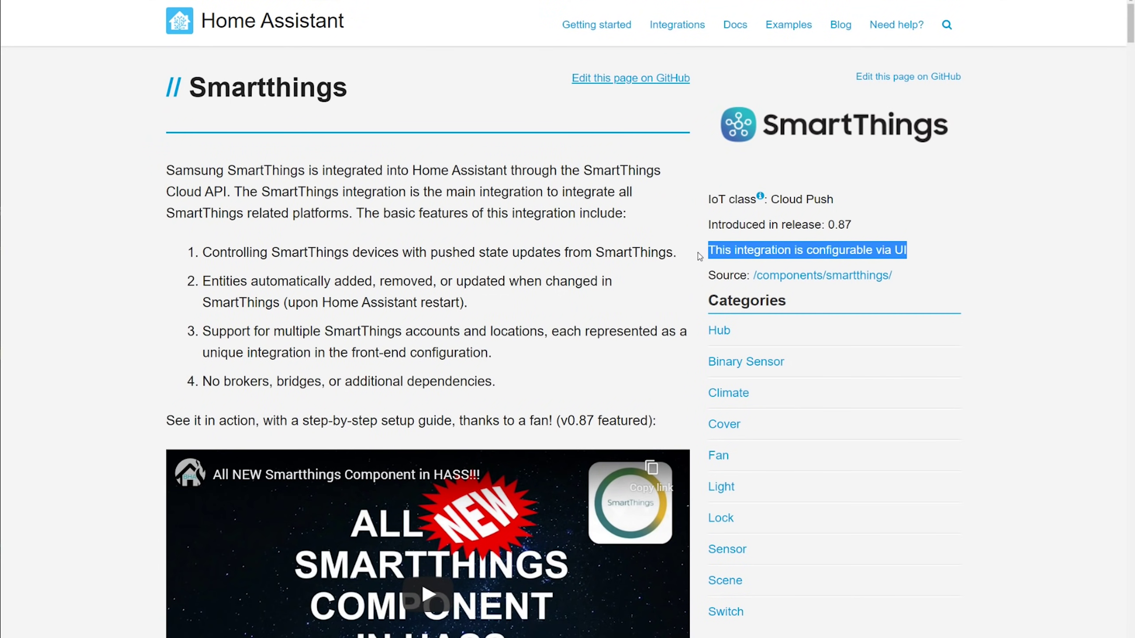
{"action": "left_click", "coordinate": [1033, 460]}
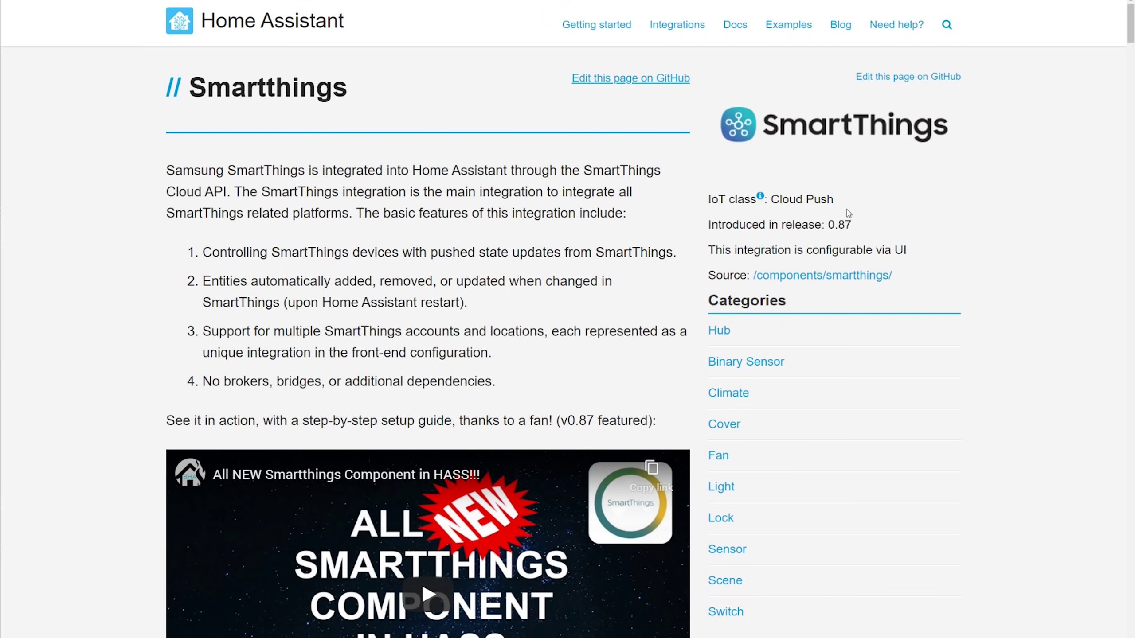
Step: Highlight the Cloud Push IoT class on the Smartthings page
{"action": "left_click_drag", "start_coordinate": [836, 200], "coordinate": [774, 203]}
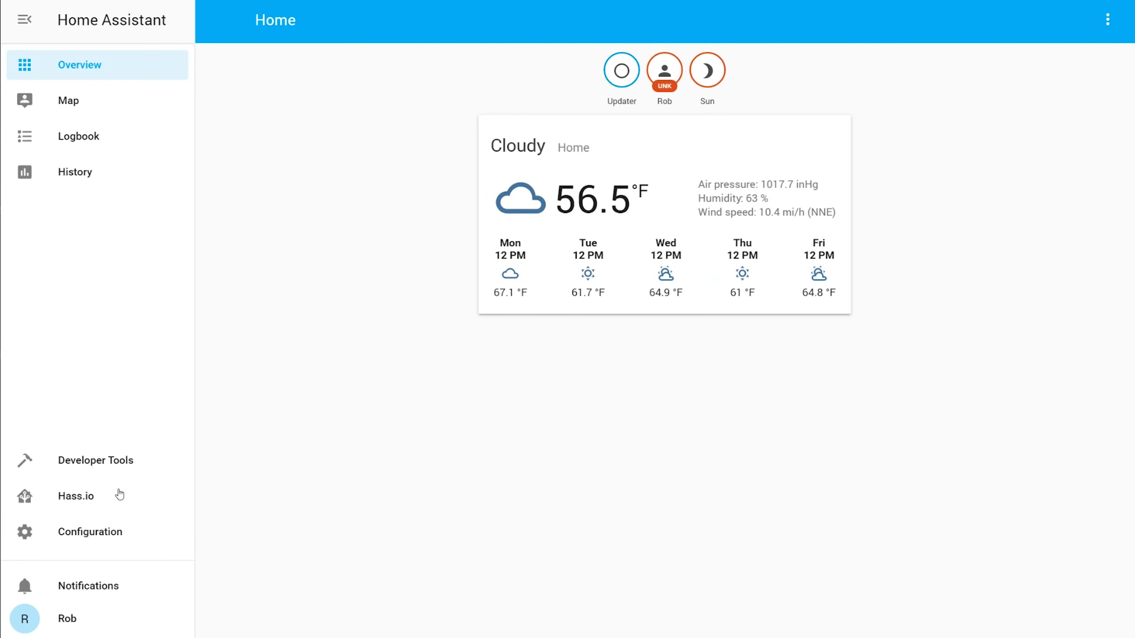
Step: Go to the Hass.io add-on store and open the Mosquitto broker add-on
{"action": "left_click", "coordinate": [75, 498]}
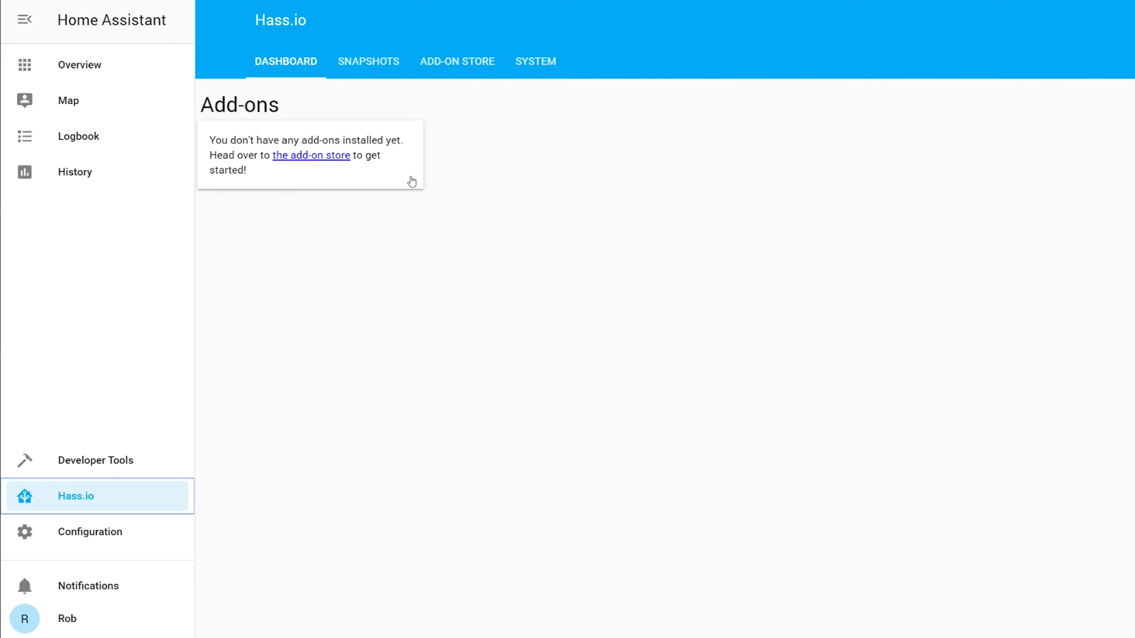
{"action": "left_click", "coordinate": [395, 71]}
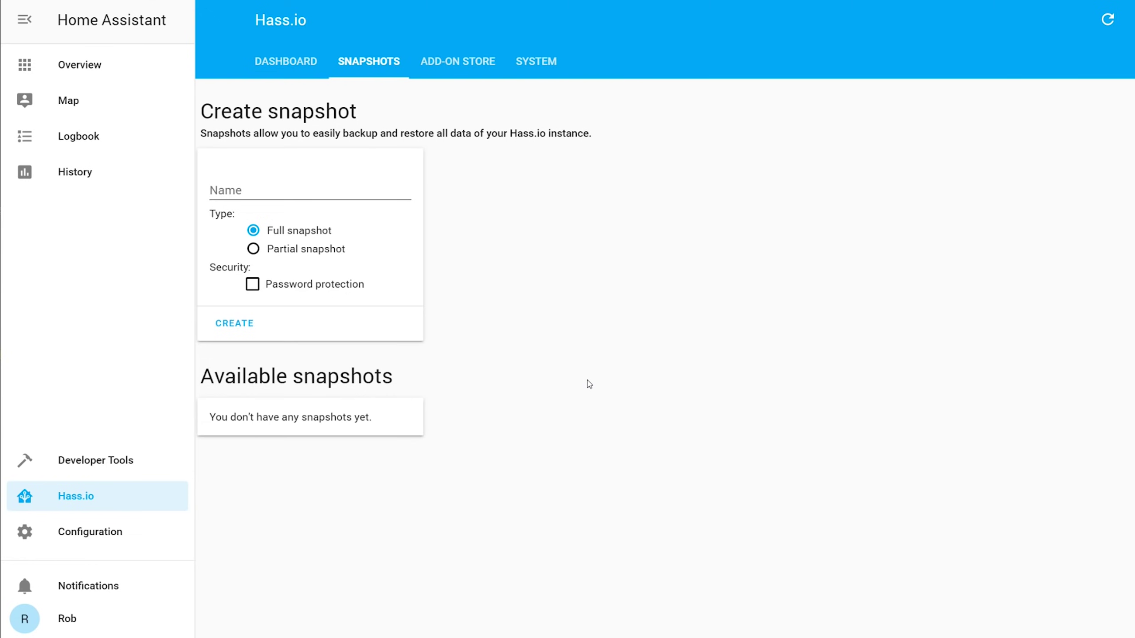
{"action": "left_click", "coordinate": [455, 61]}
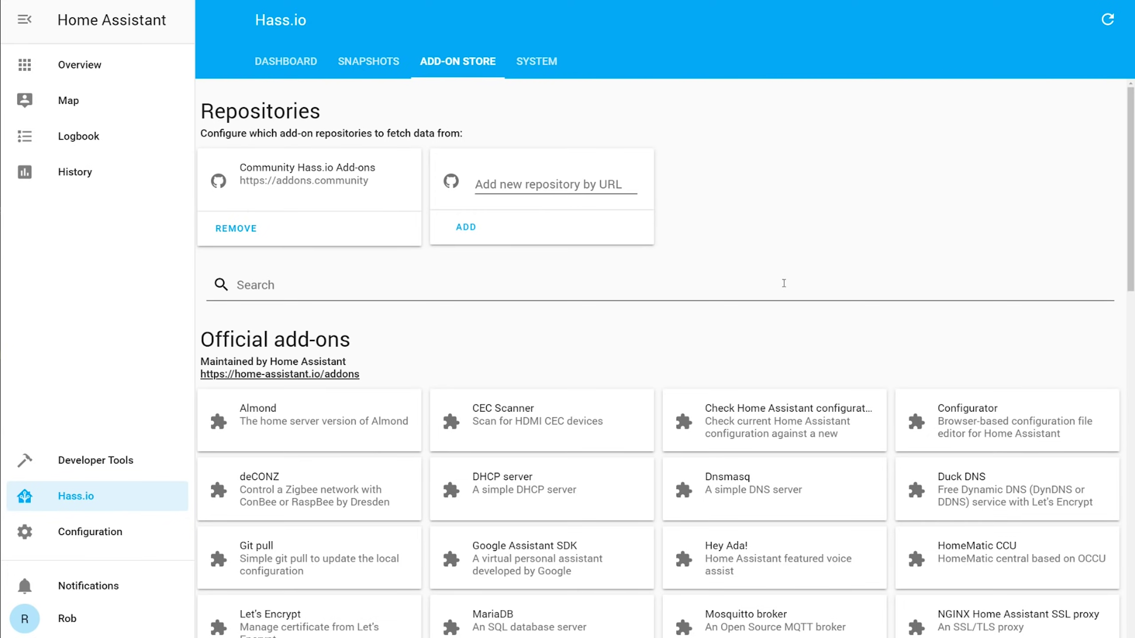
{"action": "scroll", "coordinate": [784, 283], "scroll_direction": "down", "scroll_amount": 6}
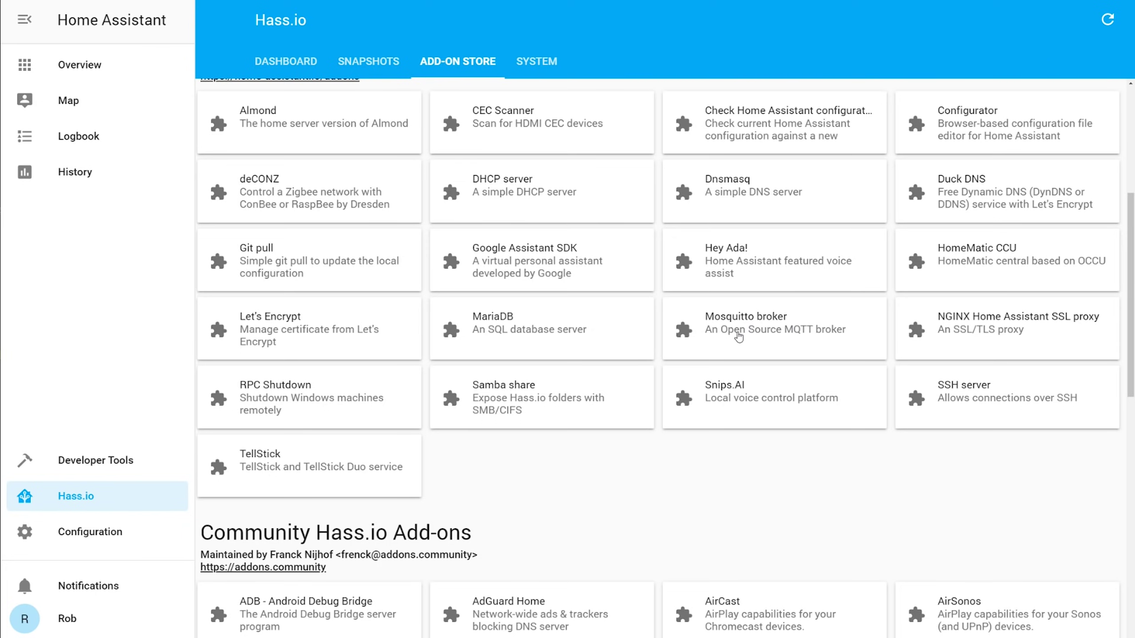
{"action": "left_click", "coordinate": [738, 336]}
Step: Install and start Mosquitto broker, then refresh its log to confirm it's running
{"action": "left_click", "coordinate": [474, 281]}
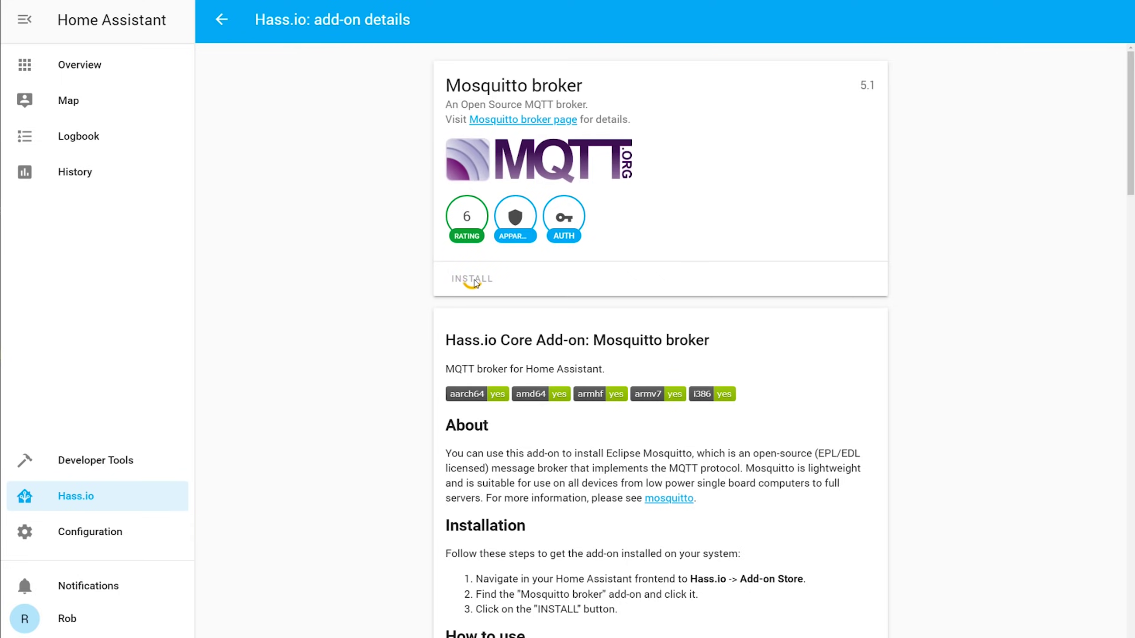
{"action": "scroll", "coordinate": [401, 286], "scroll_direction": "down", "scroll_amount": 5}
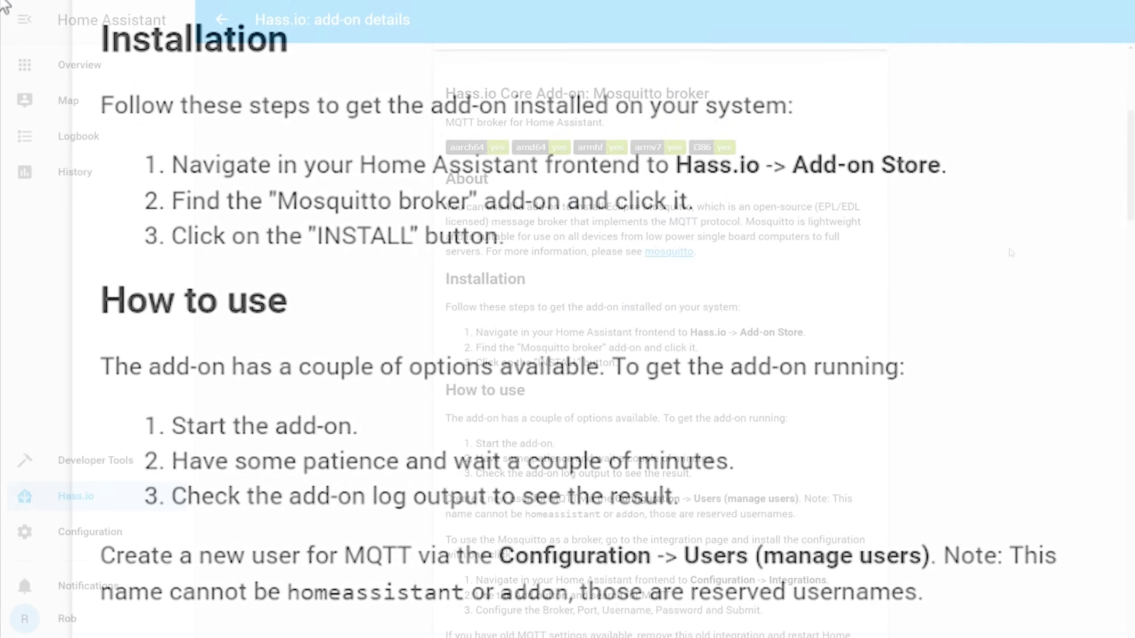
{"action": "left_click", "coordinate": [605, 354]}
{"action": "scroll", "coordinate": [1126, 103], "scroll_direction": "down", "scroll_amount": 2}
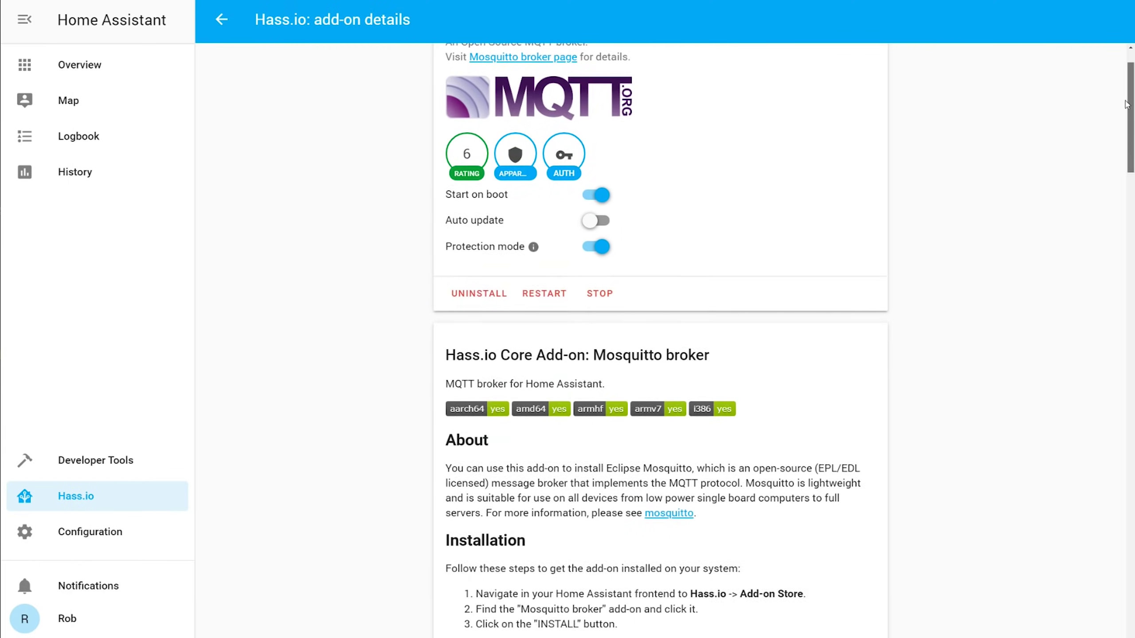
{"action": "left_click_drag", "start_coordinate": [1126, 104], "coordinate": [1105, 594]}
{"action": "left_click", "coordinate": [474, 609]}
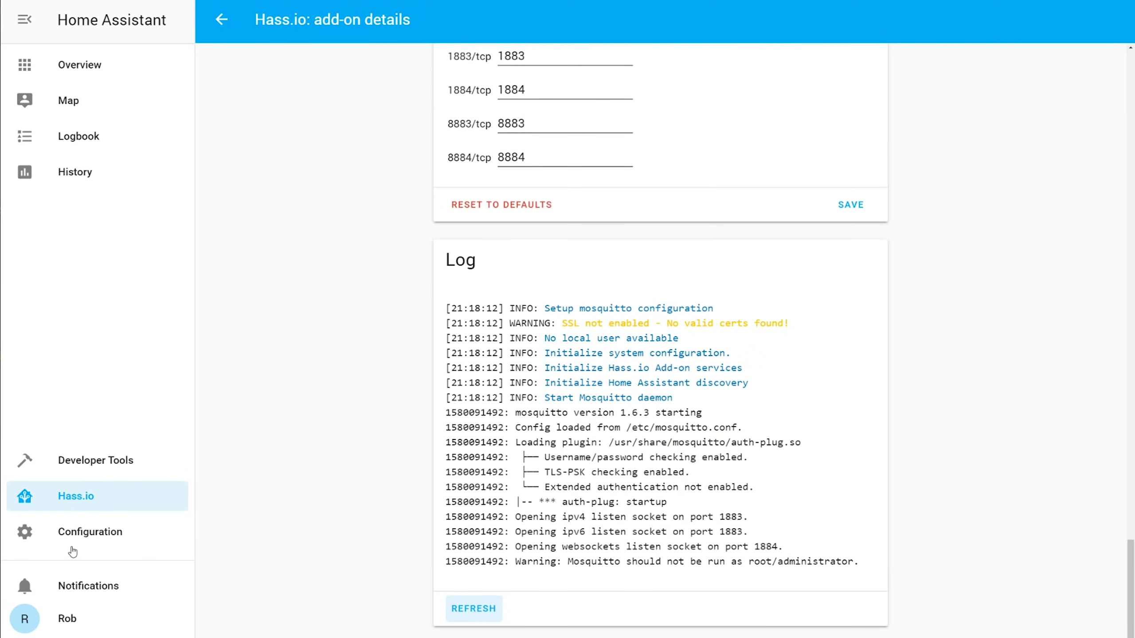
{"action": "left_click", "coordinate": [82, 531]}
Step: Create a new Home Assistant user named mqttuser with a password
{"action": "scroll", "coordinate": [583, 367], "scroll_direction": "down", "scroll_amount": 3}
{"action": "scroll", "coordinate": [625, 425], "scroll_direction": "down", "scroll_amount": 1}
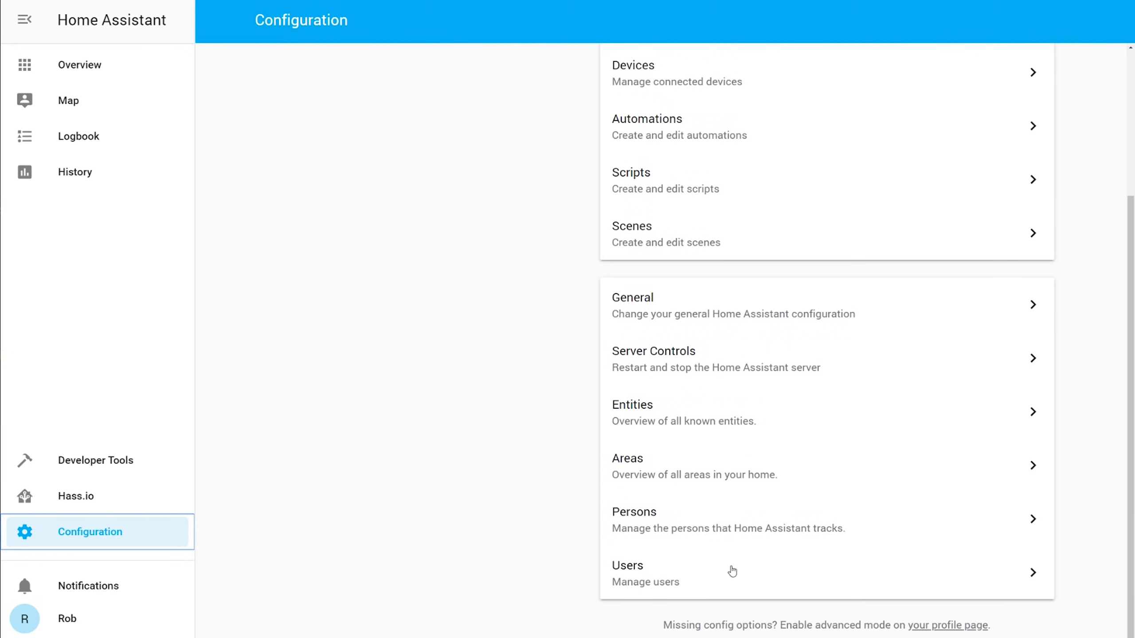
{"action": "left_click", "coordinate": [732, 571]}
{"action": "left_click", "coordinate": [1102, 617]}
{"action": "type", "text": "mqttuser"}
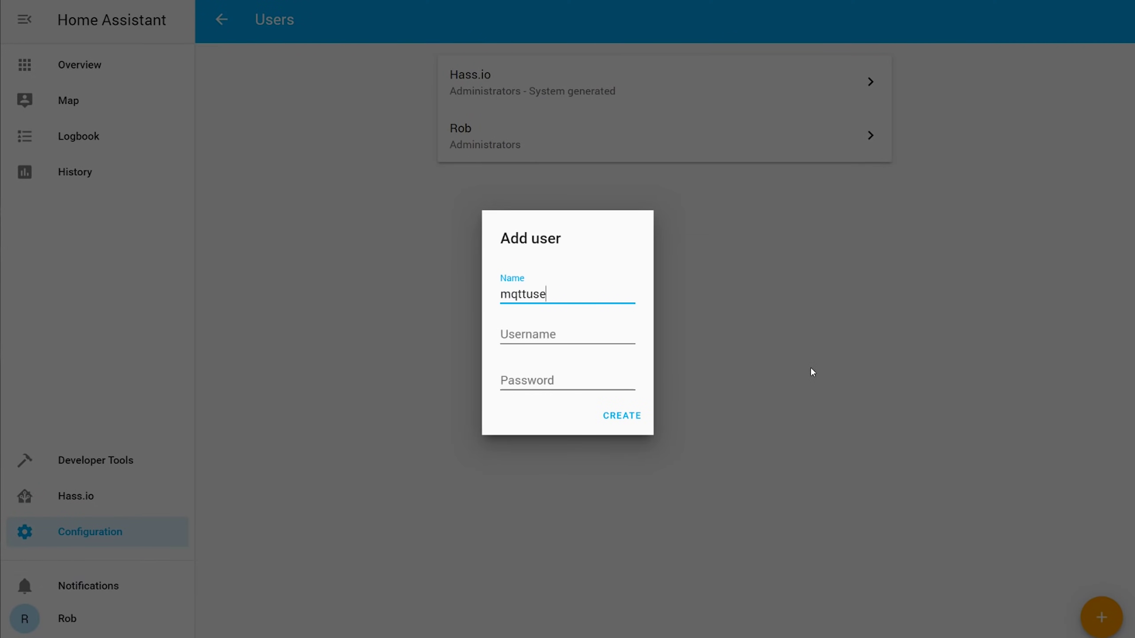
{"action": "key", "text": "Tab"}
{"action": "key", "text": "Tab"}
{"action": "type", "text": "m"}
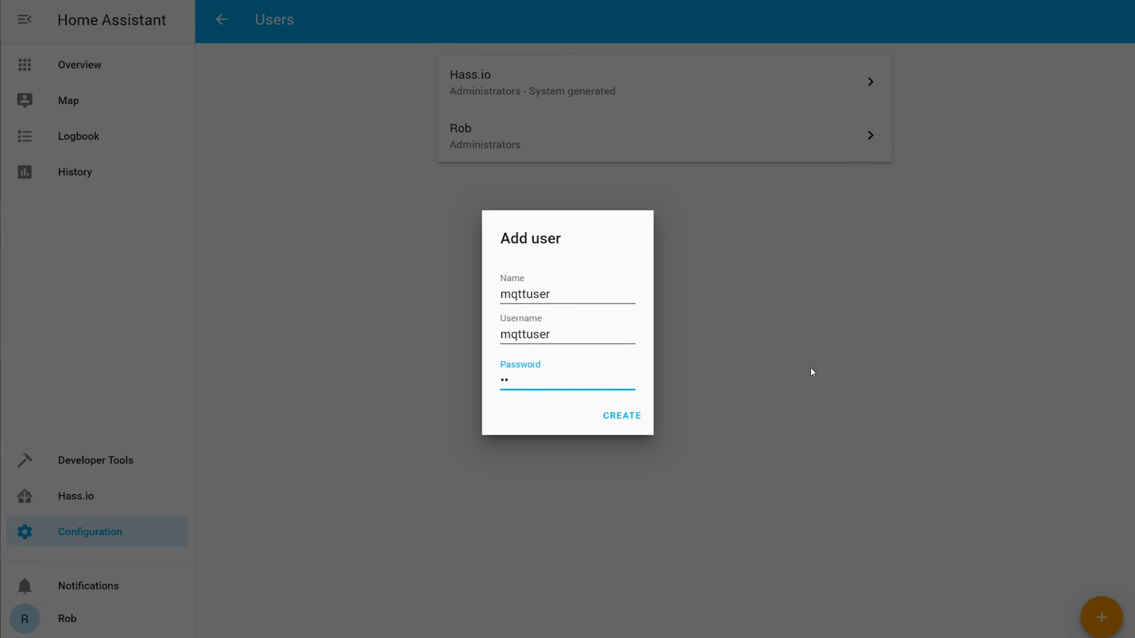
{"action": "left_click", "coordinate": [614, 422]}
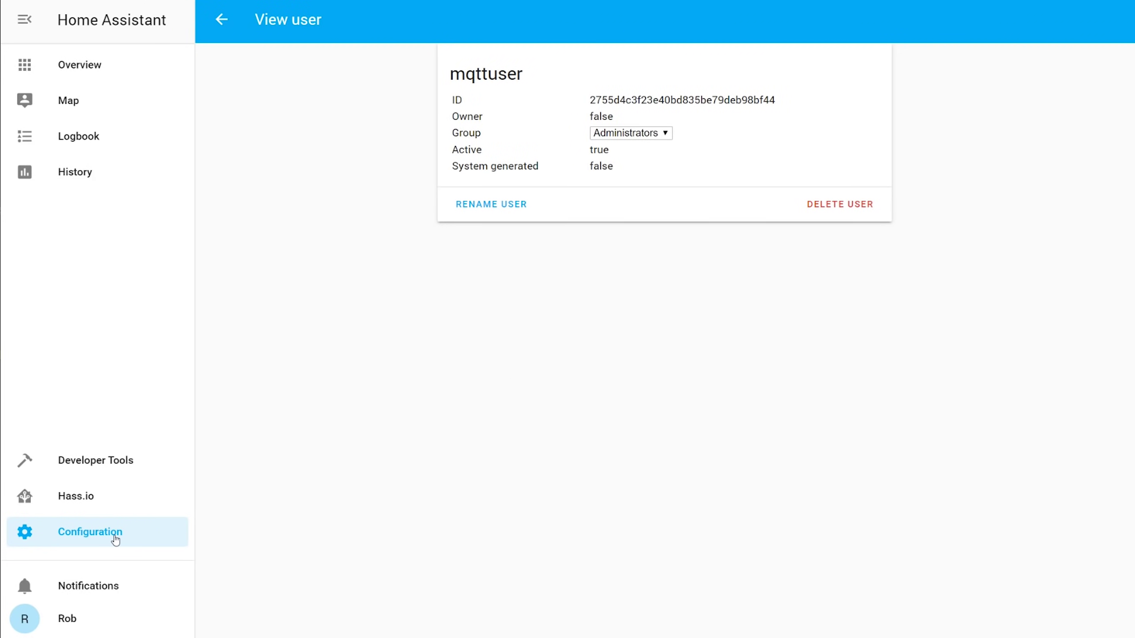
{"action": "left_click", "coordinate": [112, 535]}
Step: Configure the discovered MQTT integration with device discovery enabled
{"action": "left_click", "coordinate": [706, 216]}
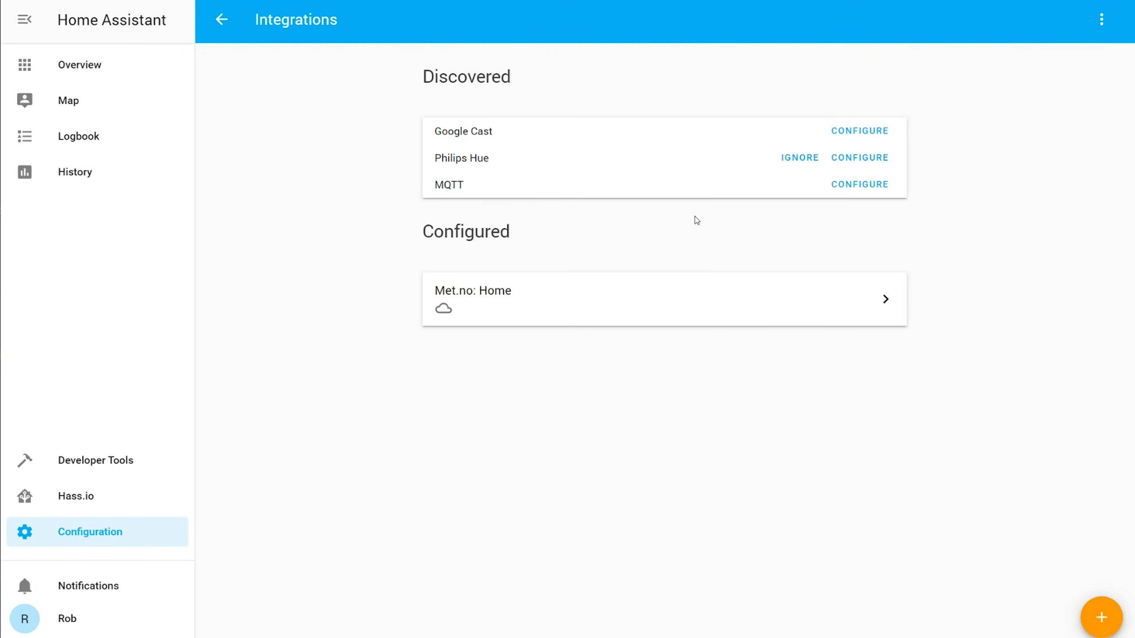
{"action": "left_click", "coordinate": [852, 190]}
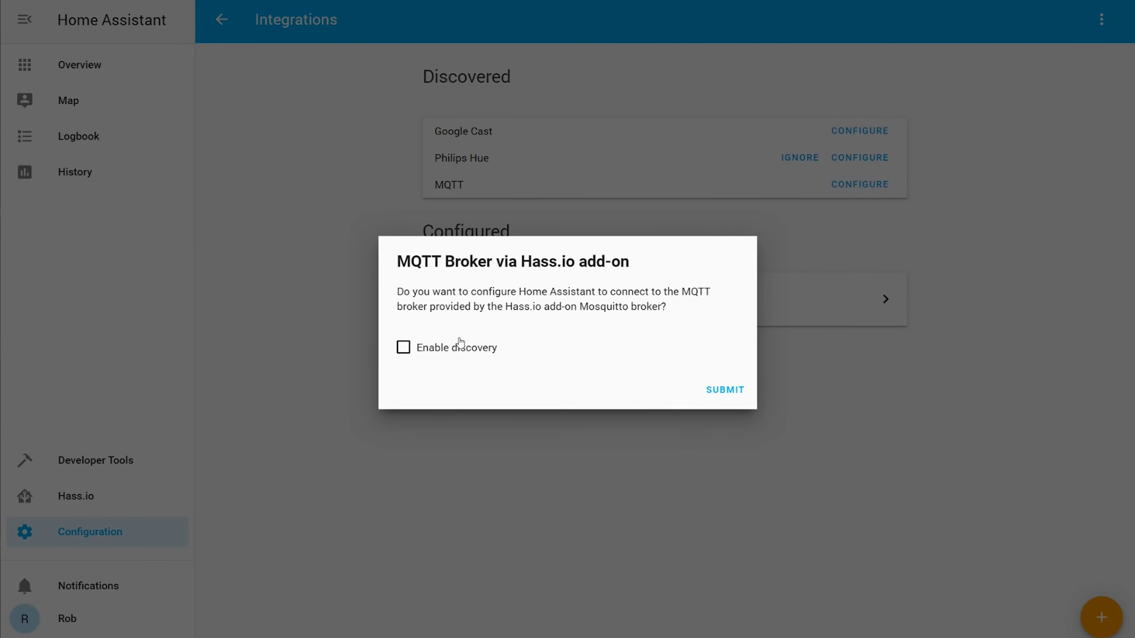
{"action": "left_click", "coordinate": [432, 349]}
{"action": "left_click", "coordinate": [740, 393]}
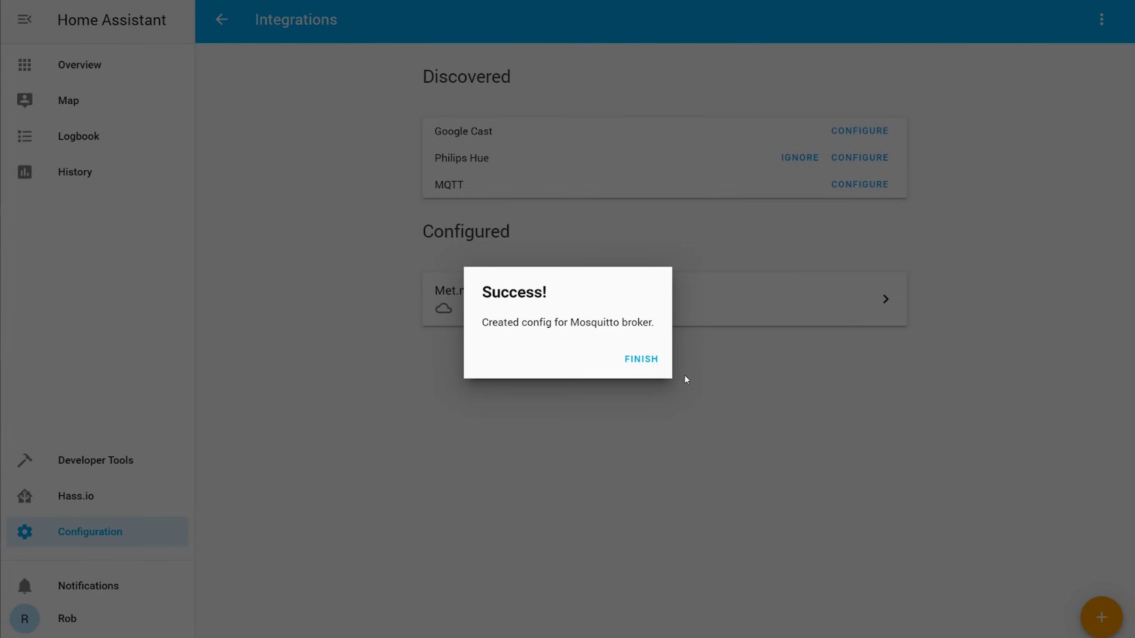
{"action": "left_click", "coordinate": [642, 360]}
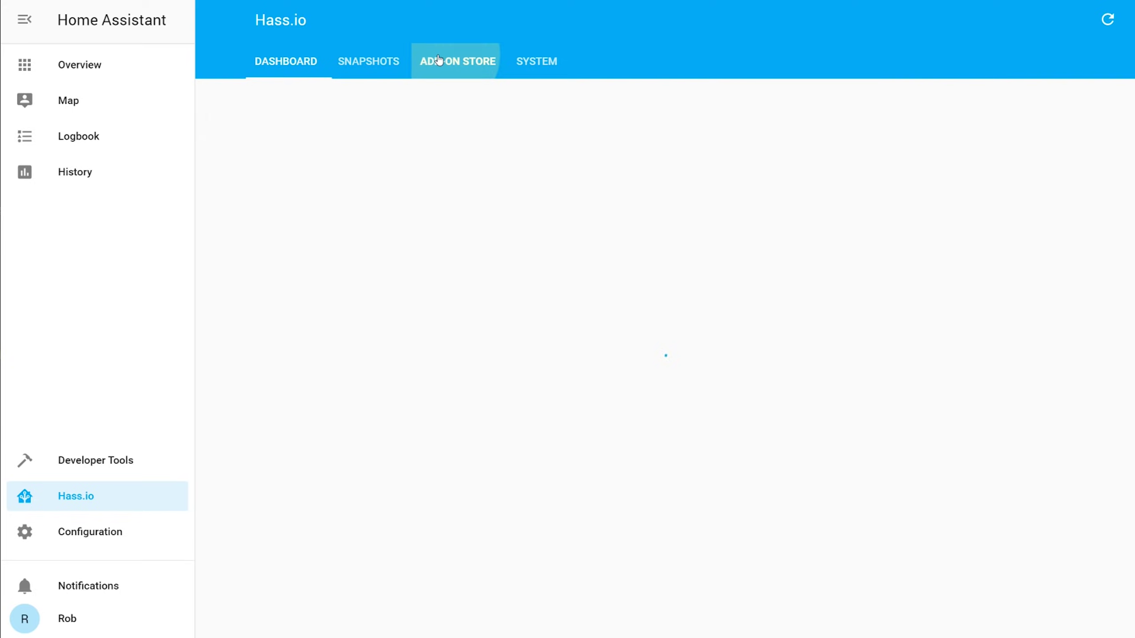
Step: Open the Visual Studio Code add-on and set its ssl option to false
{"action": "scroll", "coordinate": [915, 306], "scroll_direction": "down", "scroll_amount": 10}
{"action": "scroll", "coordinate": [915, 307], "scroll_direction": "down", "scroll_amount": 5}
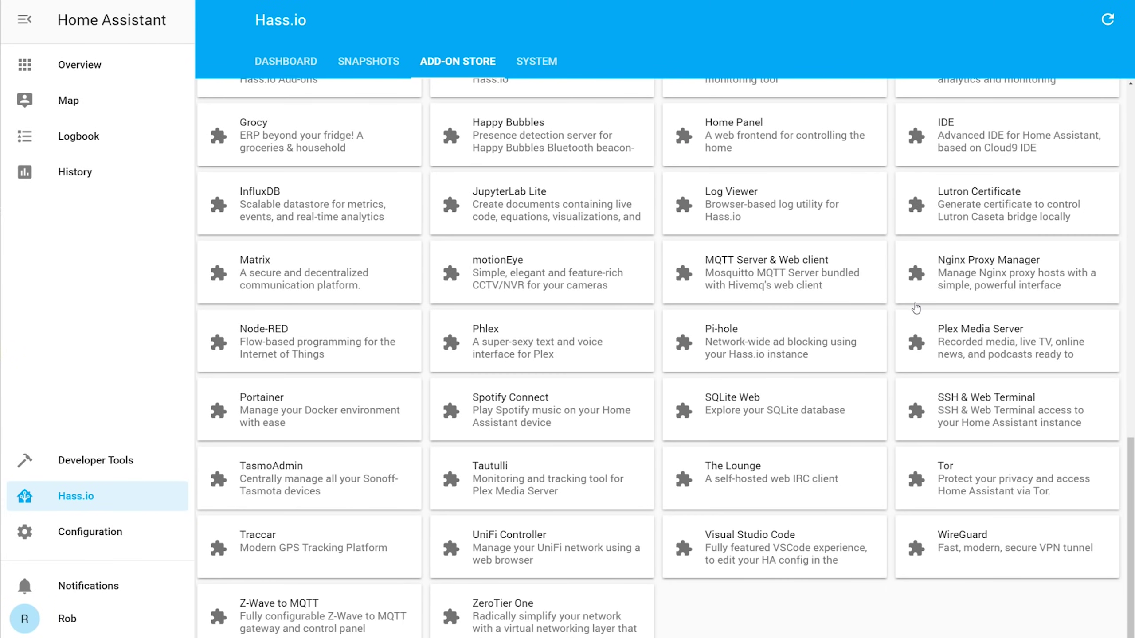
{"action": "left_click", "coordinate": [754, 527]}
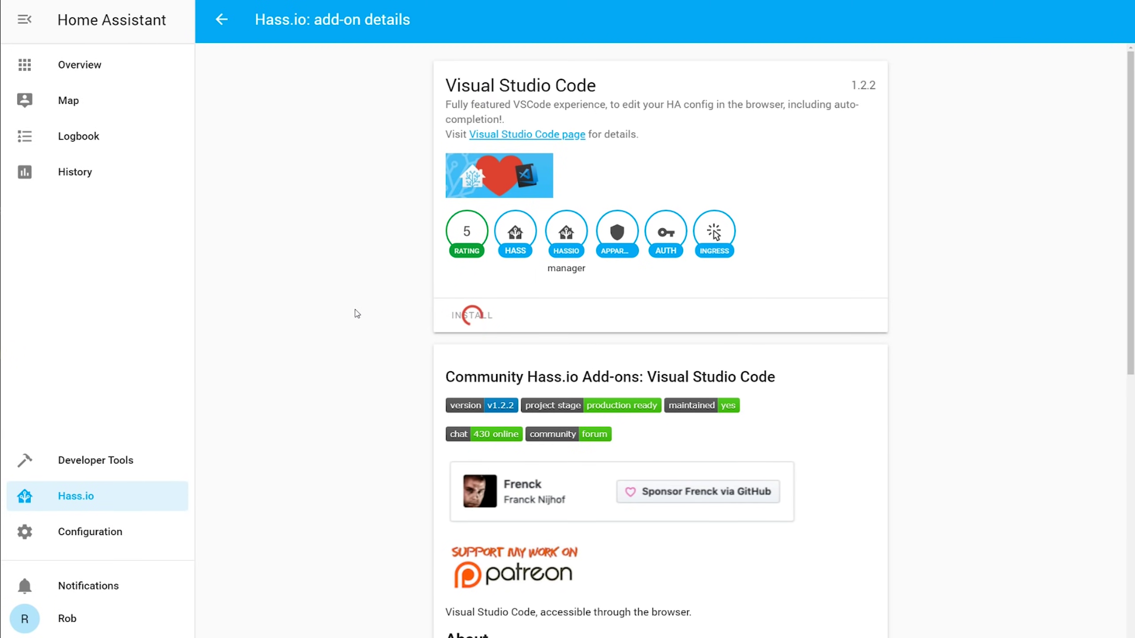
{"action": "scroll", "coordinate": [353, 317], "scroll_direction": "down", "scroll_amount": 20}
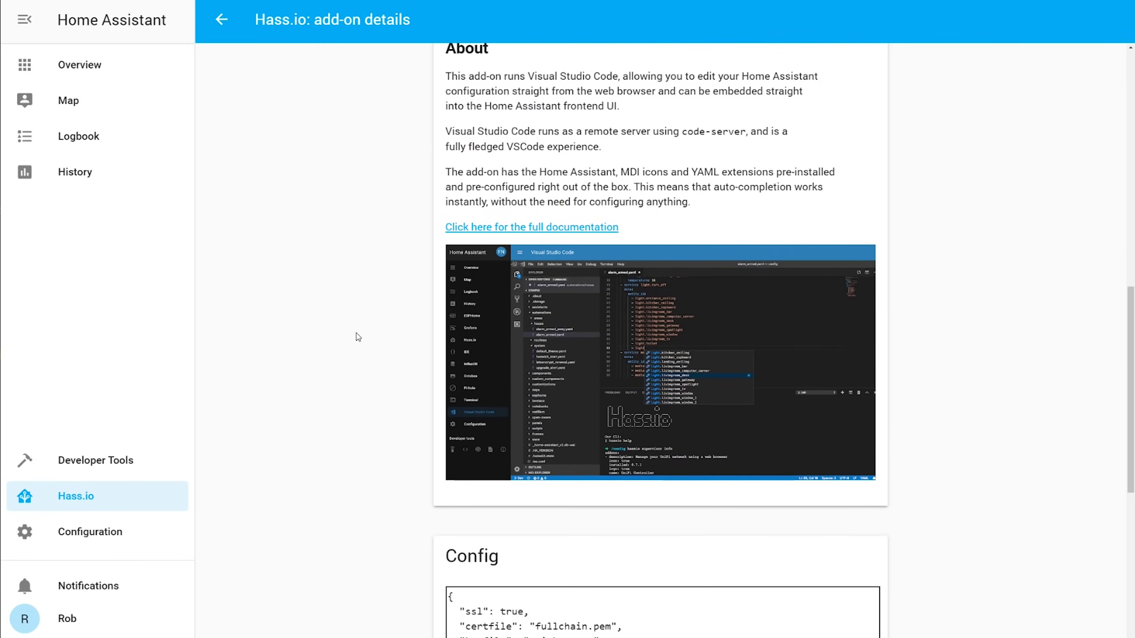
{"action": "type", "text": "falase"}
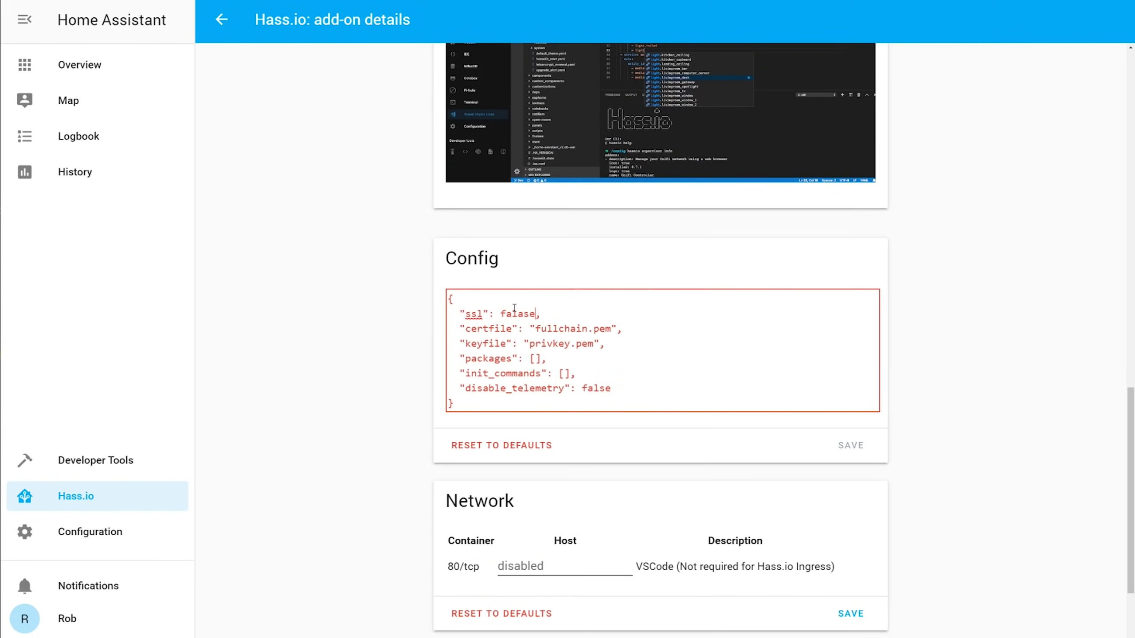
{"action": "key", "text": "BackSpace"}
{"action": "key", "text": "BackSpace"}
{"action": "key", "text": "BackSpace"}
{"action": "type", "text": "se"}
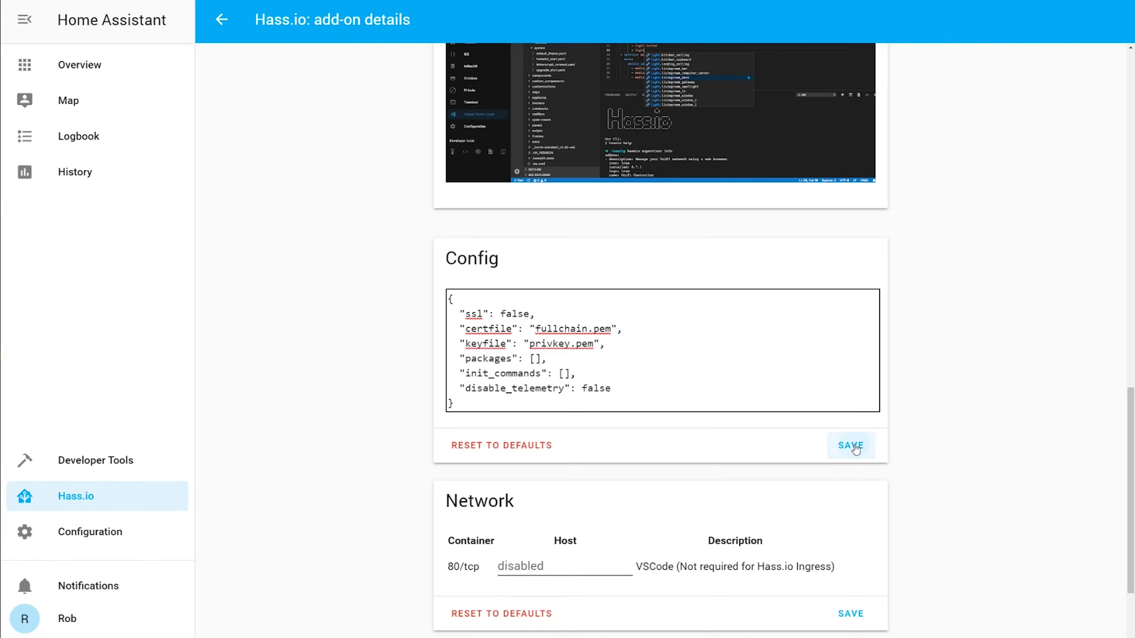
Step: Start the Visual Studio Code add-on and refresh its log
{"action": "scroll", "coordinate": [329, 363], "scroll_direction": "up", "scroll_amount": 20}
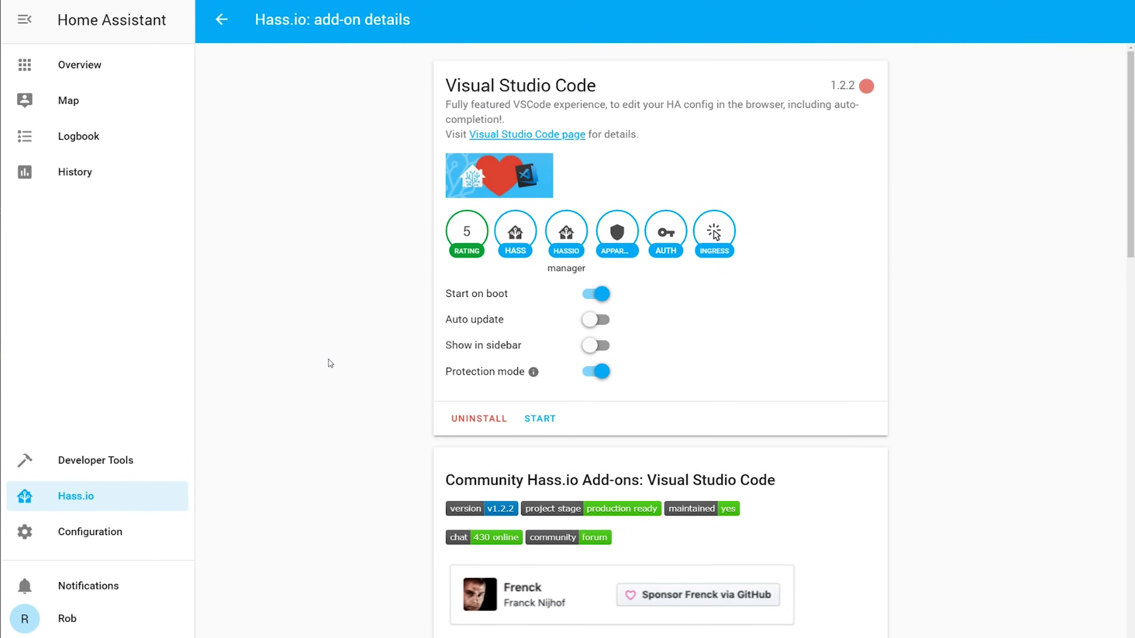
{"action": "left_click", "coordinate": [536, 419]}
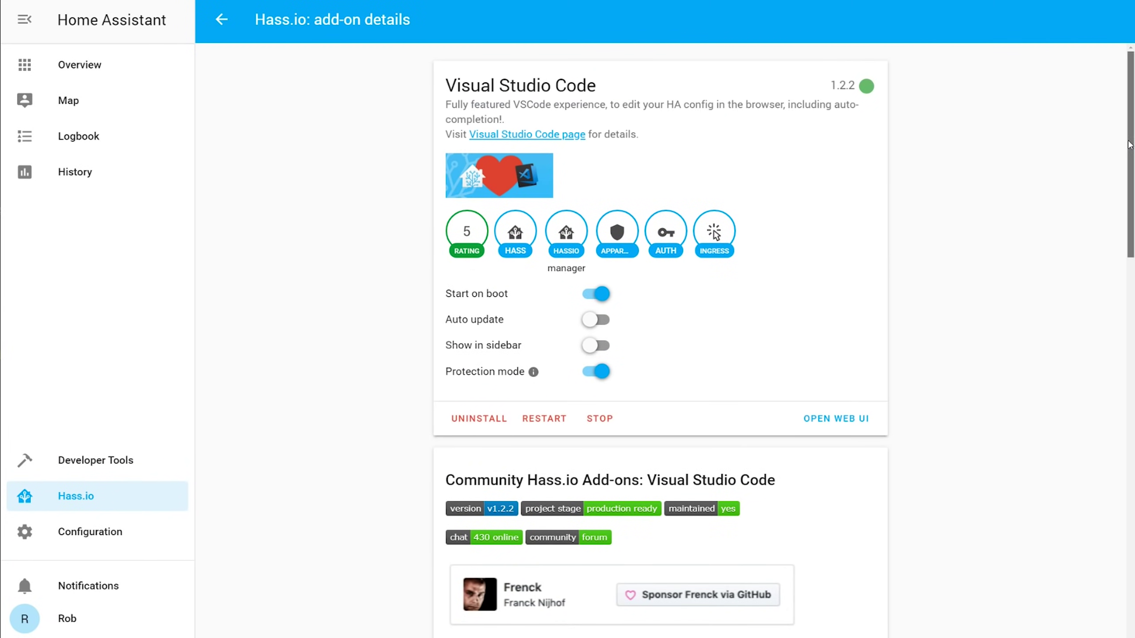
{"action": "left_click_drag", "start_coordinate": [1130, 161], "coordinate": [1097, 576]}
{"action": "left_click", "coordinate": [468, 599]}
{"action": "scroll", "coordinate": [467, 447], "scroll_direction": "down", "scroll_amount": 10}
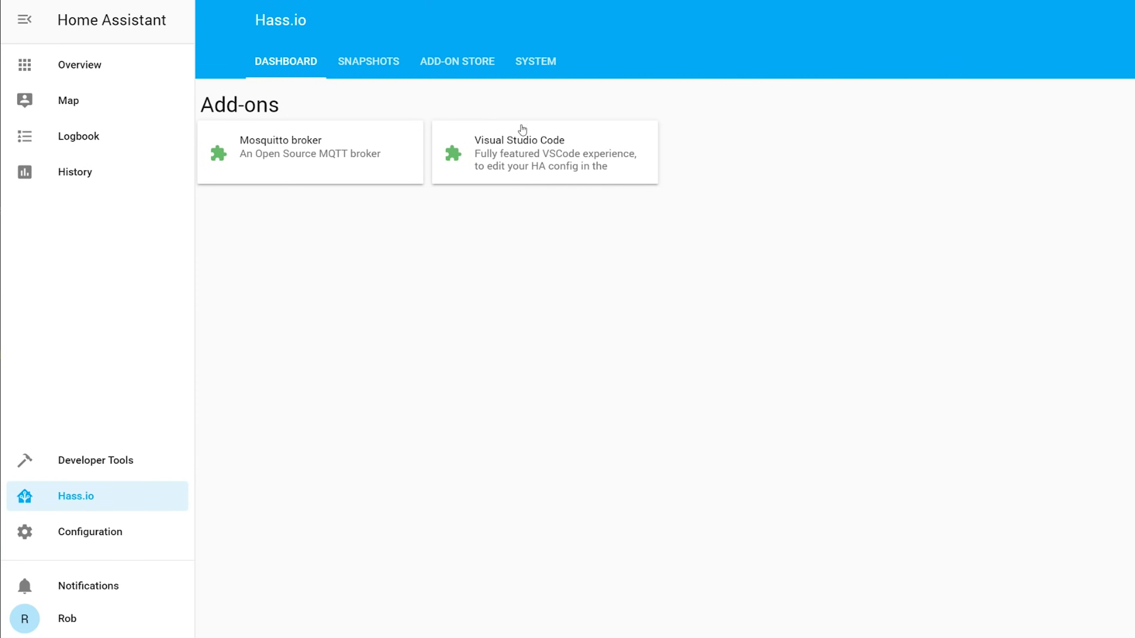
Step: Install the Samba share add-on from the add-on store
{"action": "left_click", "coordinate": [460, 61]}
{"action": "scroll", "coordinate": [893, 244], "scroll_direction": "down", "scroll_amount": 4}
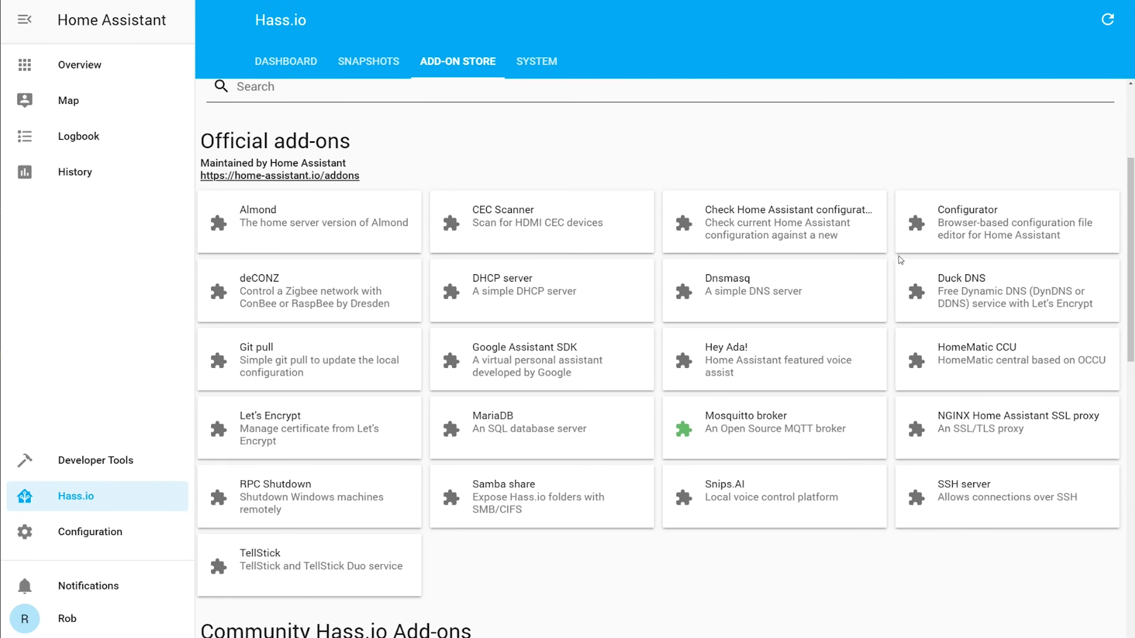
{"action": "left_click", "coordinate": [545, 494]}
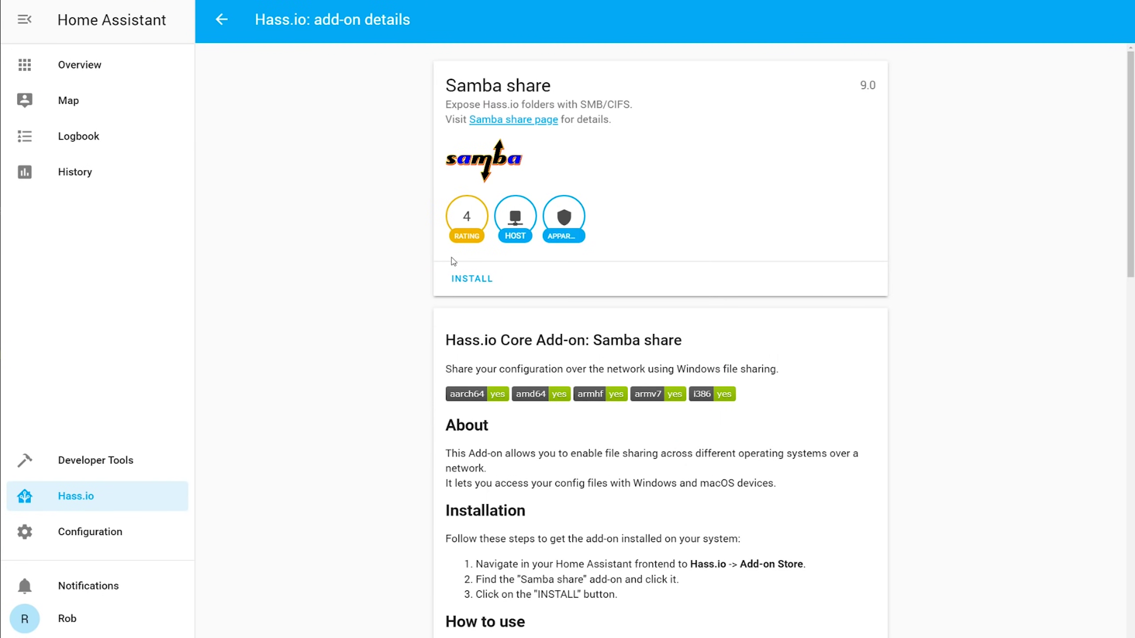
{"action": "left_click", "coordinate": [463, 276]}
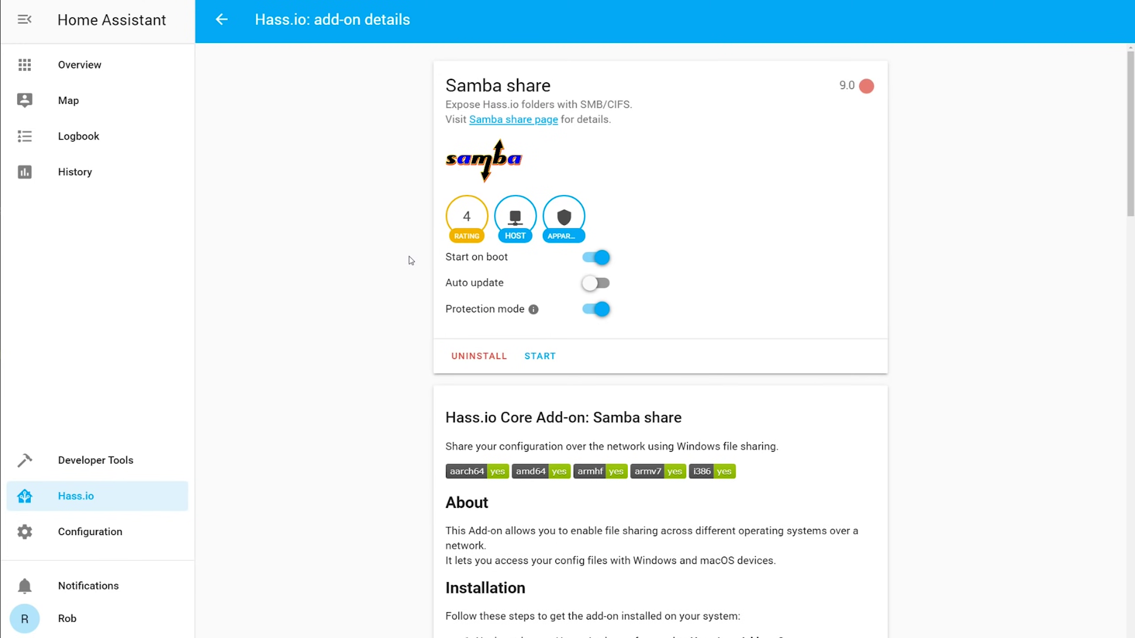
Step: Enter your password in the Samba share config, save it, and start the add-on
{"action": "scroll", "coordinate": [410, 261], "scroll_direction": "down", "scroll_amount": 20}
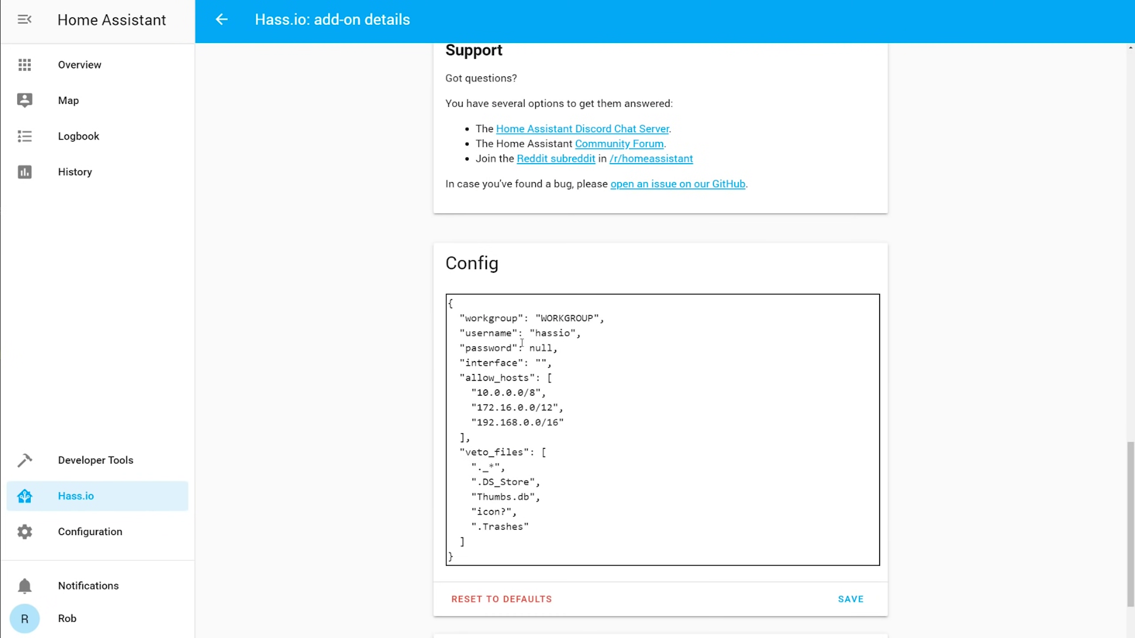
{"action": "type", "text": "\""}
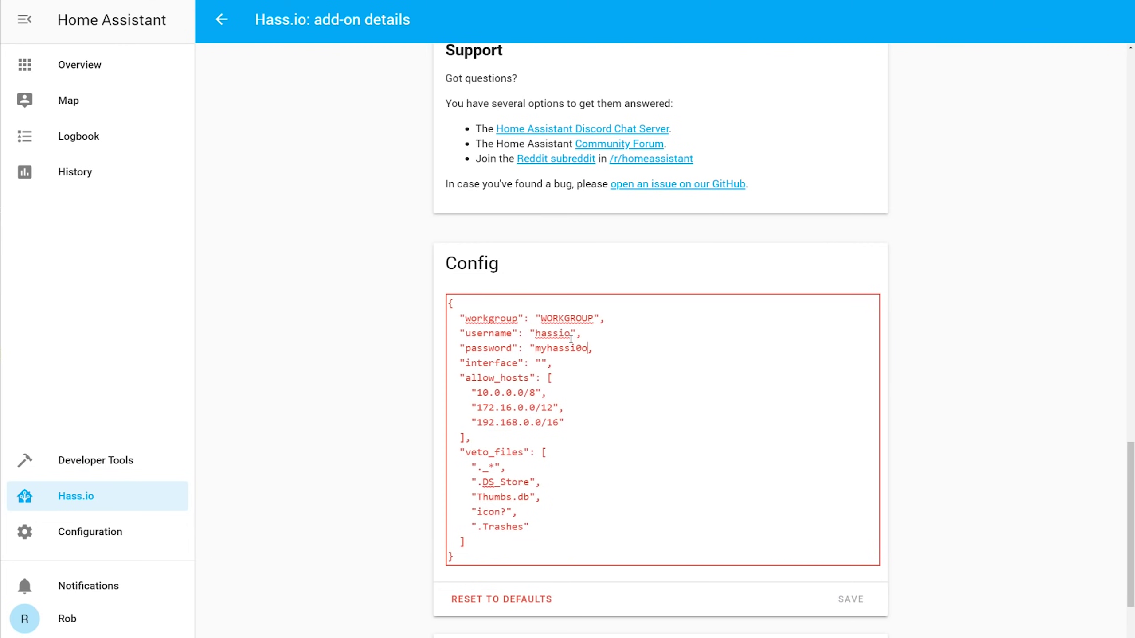
{"action": "type", "text": "myhassiopassword\""}
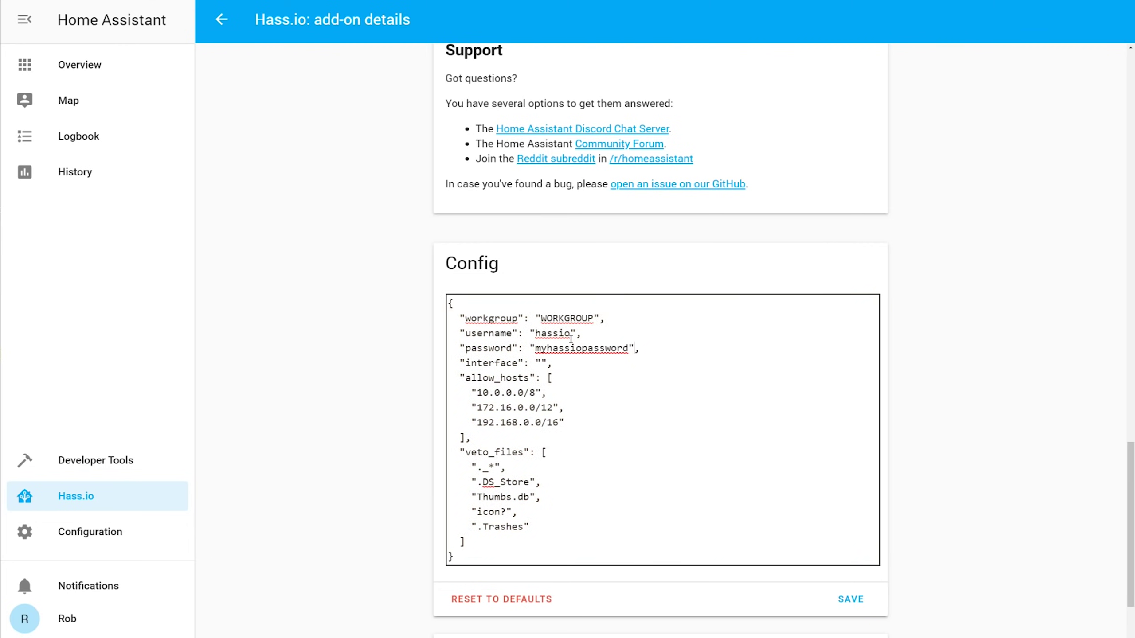
{"action": "left_click", "coordinate": [851, 599]}
{"action": "scroll", "coordinate": [927, 563], "scroll_direction": "up", "scroll_amount": 15}
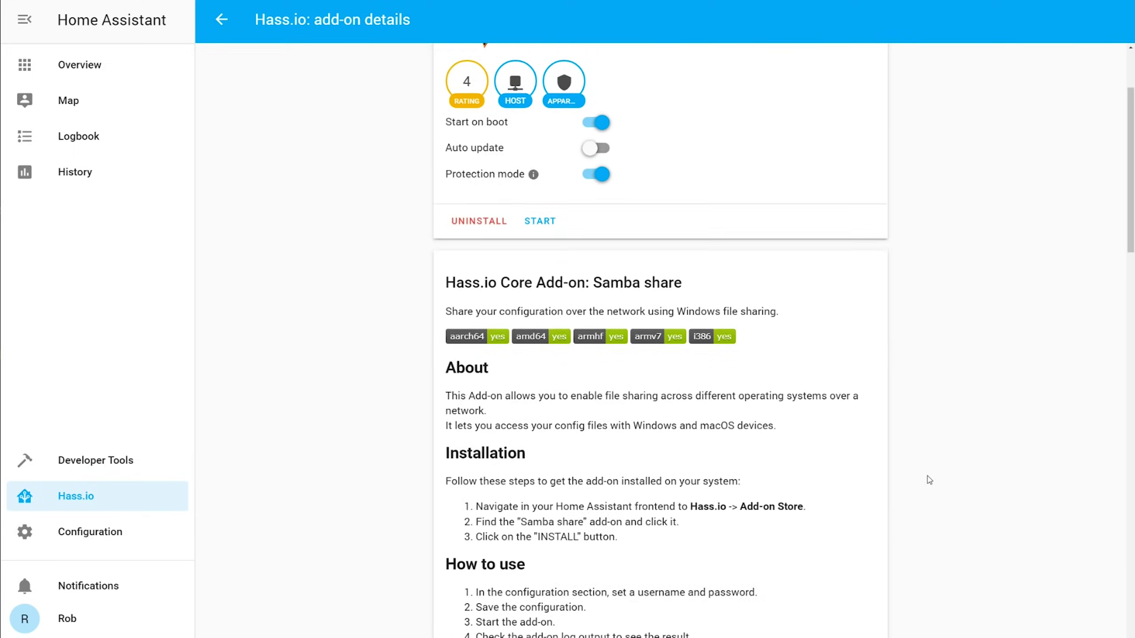
{"action": "left_click", "coordinate": [538, 355]}
{"action": "scroll", "coordinate": [724, 347], "scroll_direction": "down", "scroll_amount": 10}
{"action": "scroll", "coordinate": [1113, 362], "scroll_direction": "up", "scroll_amount": 5}
{"action": "scroll", "coordinate": [1113, 362], "scroll_direction": "down", "scroll_amount": 5}
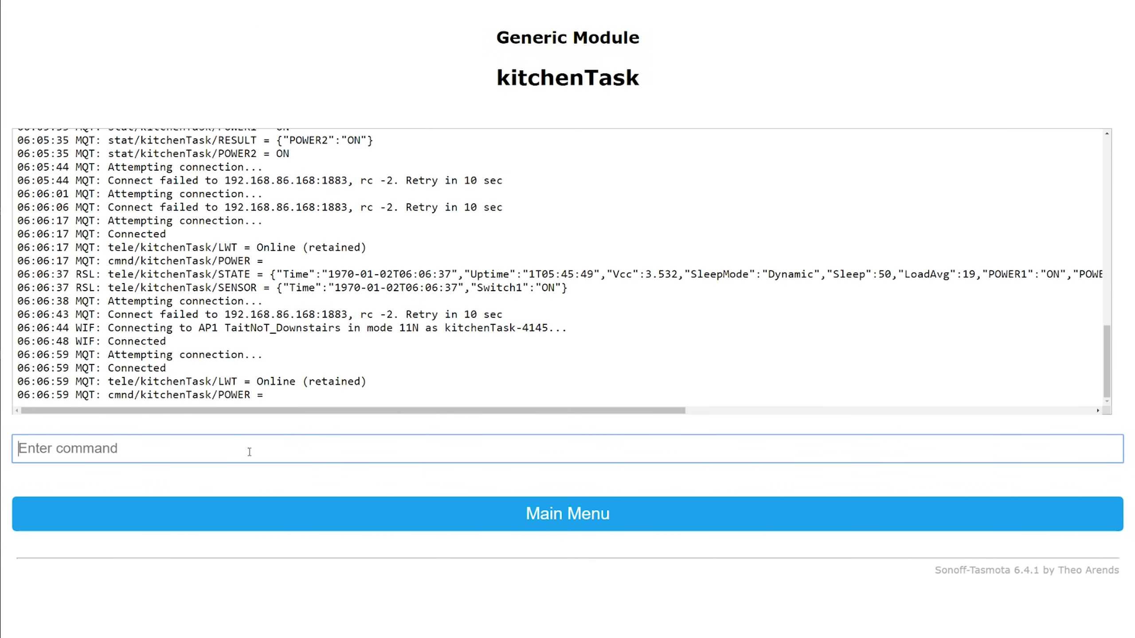
Step: Run the command SetOption19 1 in the kitchenTask device's console
{"action": "type", "text": "Setoption19 1"}
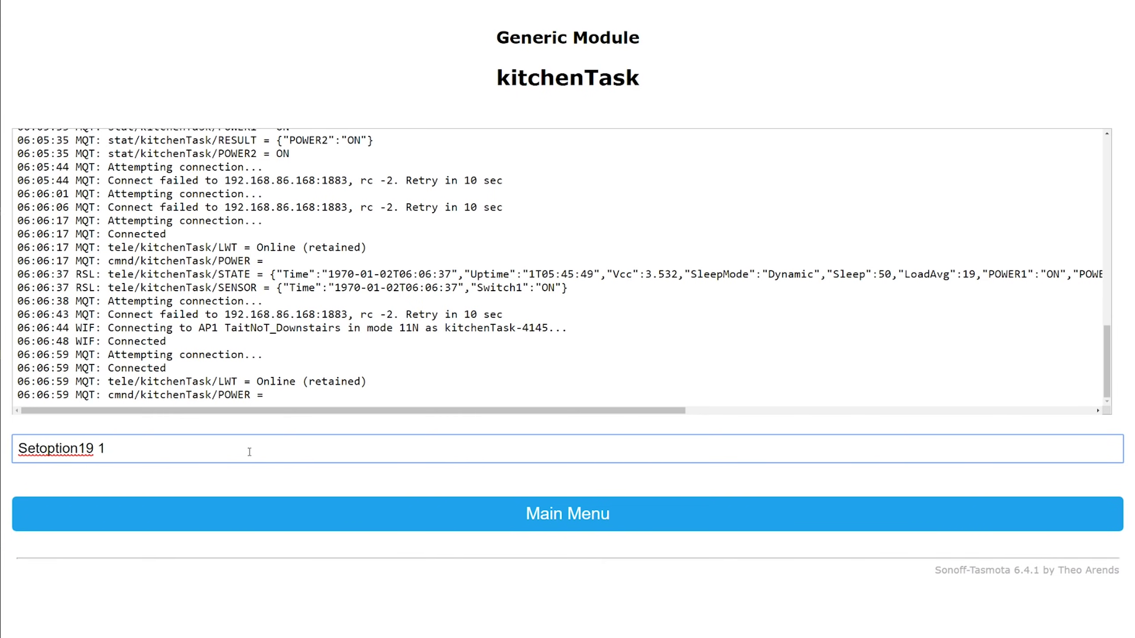
{"action": "key", "text": "Return"}
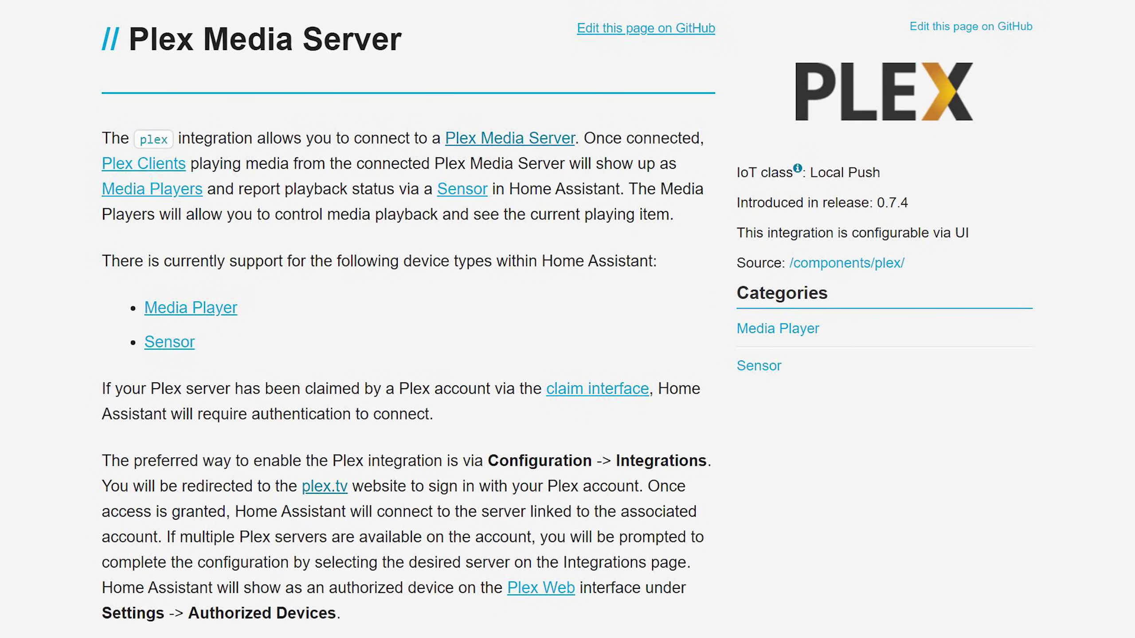
Step: Add the Plex integration, authorizing at plex.tv and selecting the Optiplex server
{"action": "left_click", "coordinate": [87, 537]}
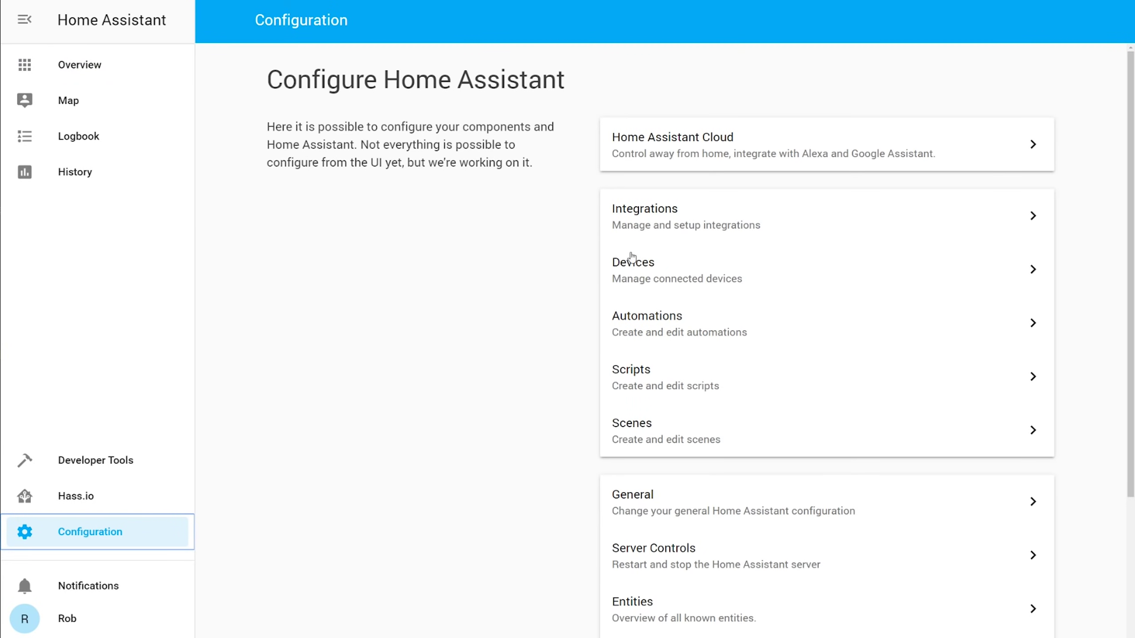
{"action": "left_click", "coordinate": [707, 218]}
{"action": "left_click", "coordinate": [1093, 623]}
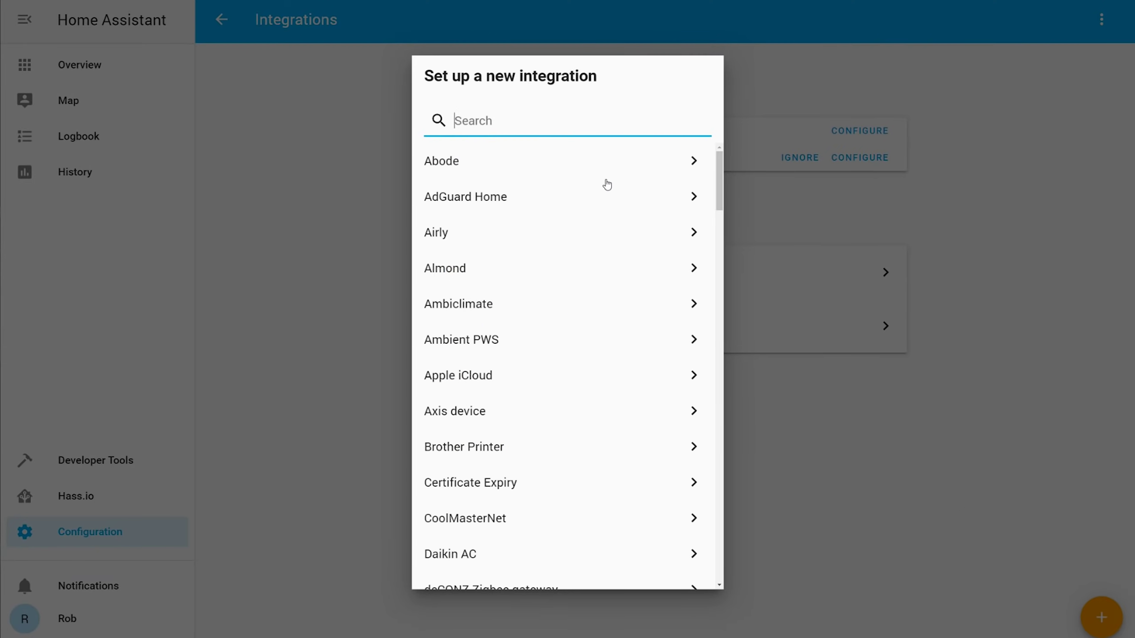
{"action": "type", "text": "Ple"}
{"action": "left_click", "coordinate": [605, 161]}
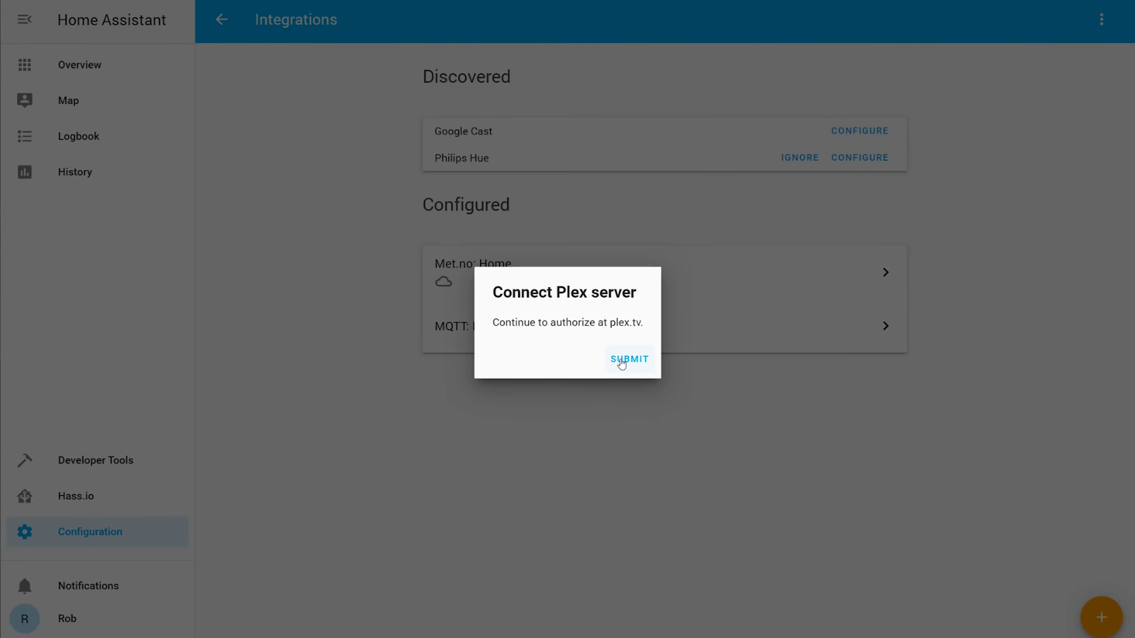
{"action": "left_click", "coordinate": [621, 362]}
{"action": "left_click", "coordinate": [608, 380]}
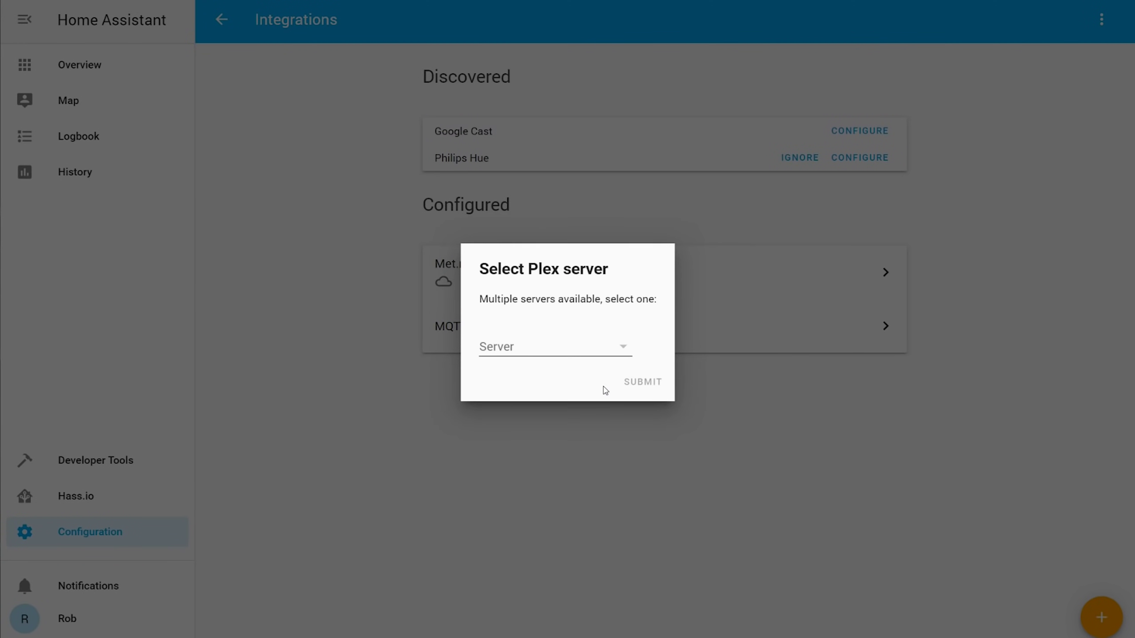
{"action": "left_click", "coordinate": [625, 354]}
{"action": "left_click", "coordinate": [608, 357]}
{"action": "left_click", "coordinate": [633, 384]}
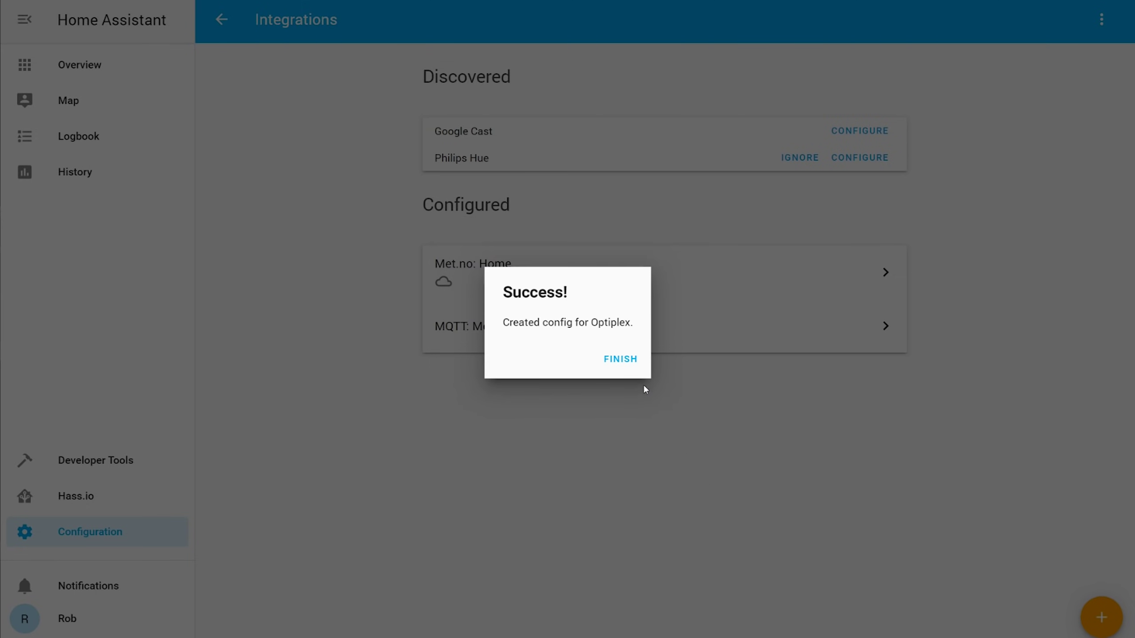
{"action": "left_click", "coordinate": [620, 359]}
Step: Check the Plex (Optiplex) sensor, then view the kitchenTask device under the MQTT integration
{"action": "left_click", "coordinate": [466, 354]}
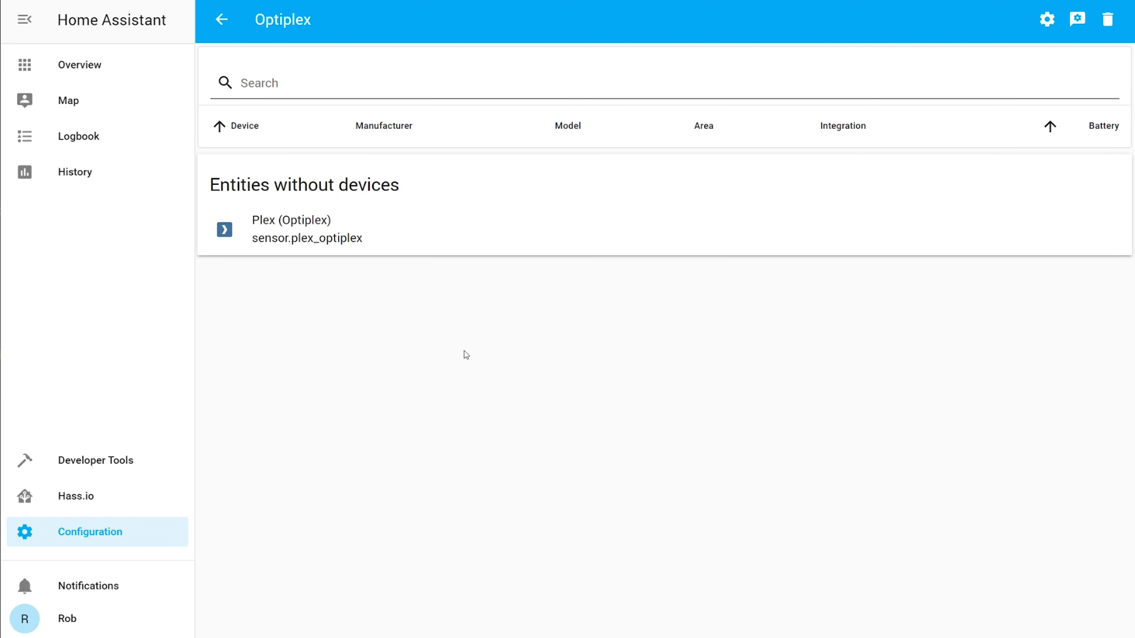
{"action": "left_click", "coordinate": [288, 219]}
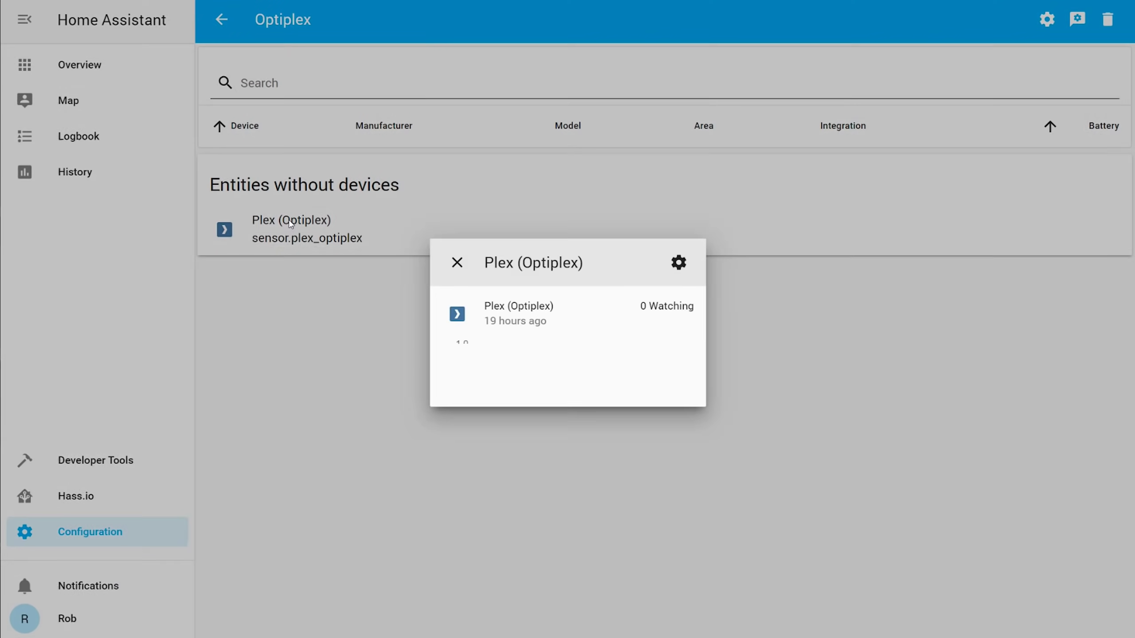
{"action": "left_click", "coordinate": [288, 218]}
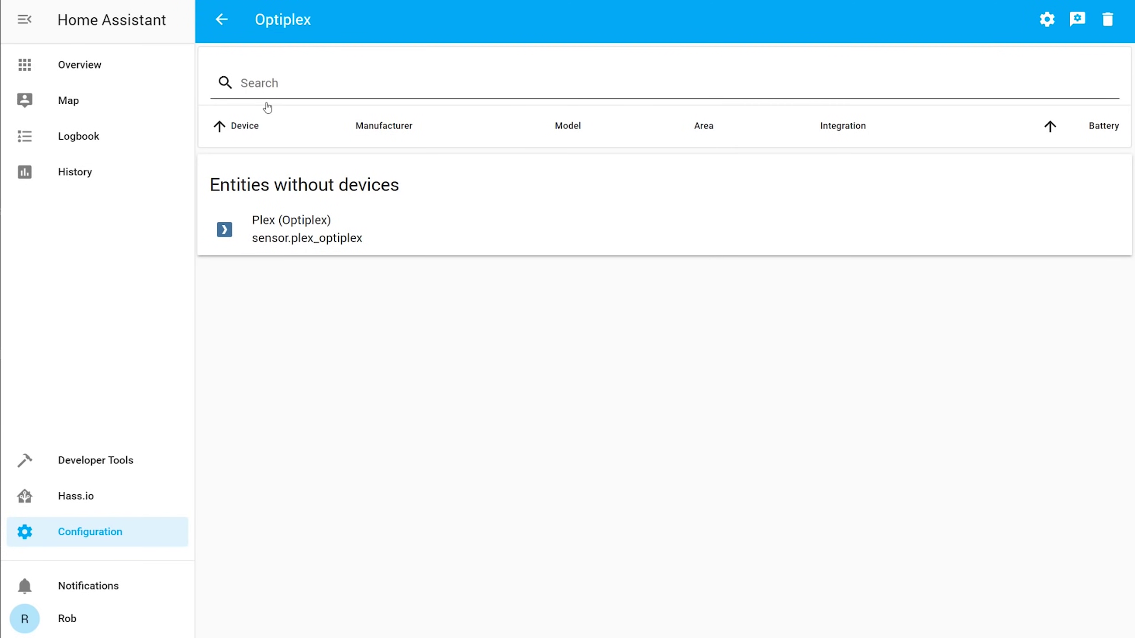
{"action": "left_click", "coordinate": [221, 21]}
{"action": "left_click", "coordinate": [609, 299]}
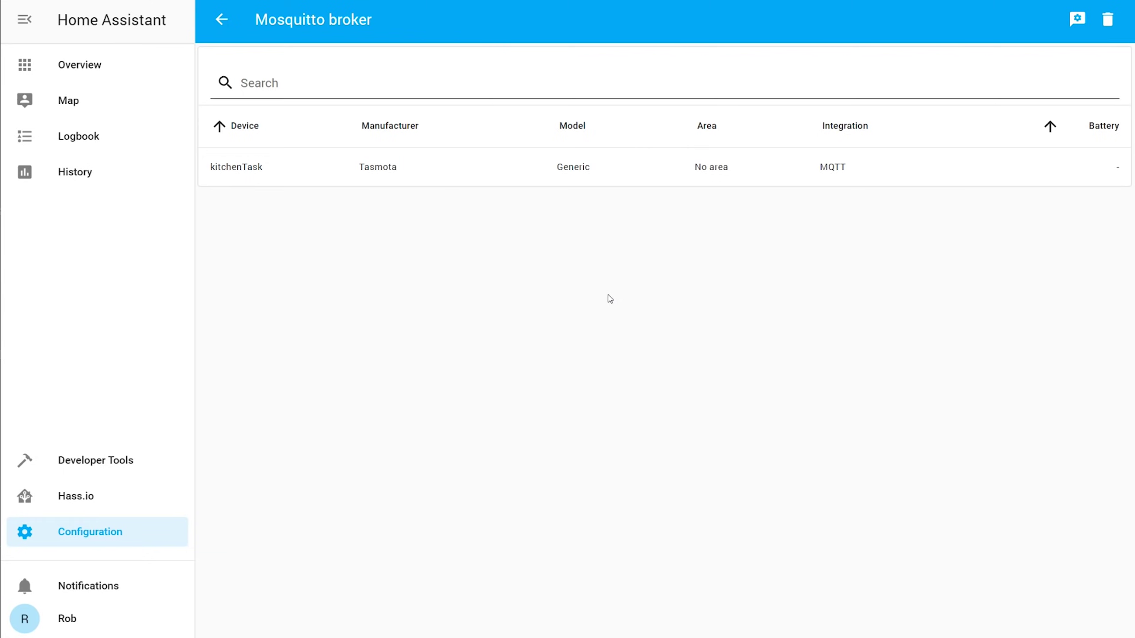
{"action": "left_click", "coordinate": [330, 165]}
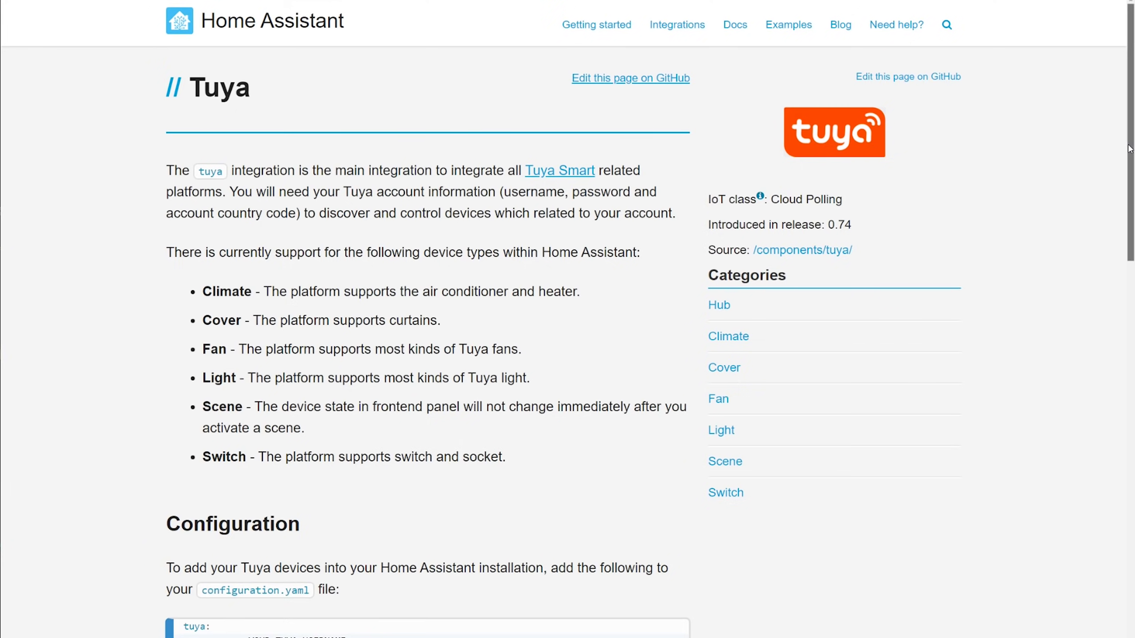
Step: Scroll the Tuya docs page to its configuration example, then go to the Hass.io add-ons dashboard
{"action": "left_click_drag", "start_coordinate": [1130, 149], "coordinate": [1098, 353]}
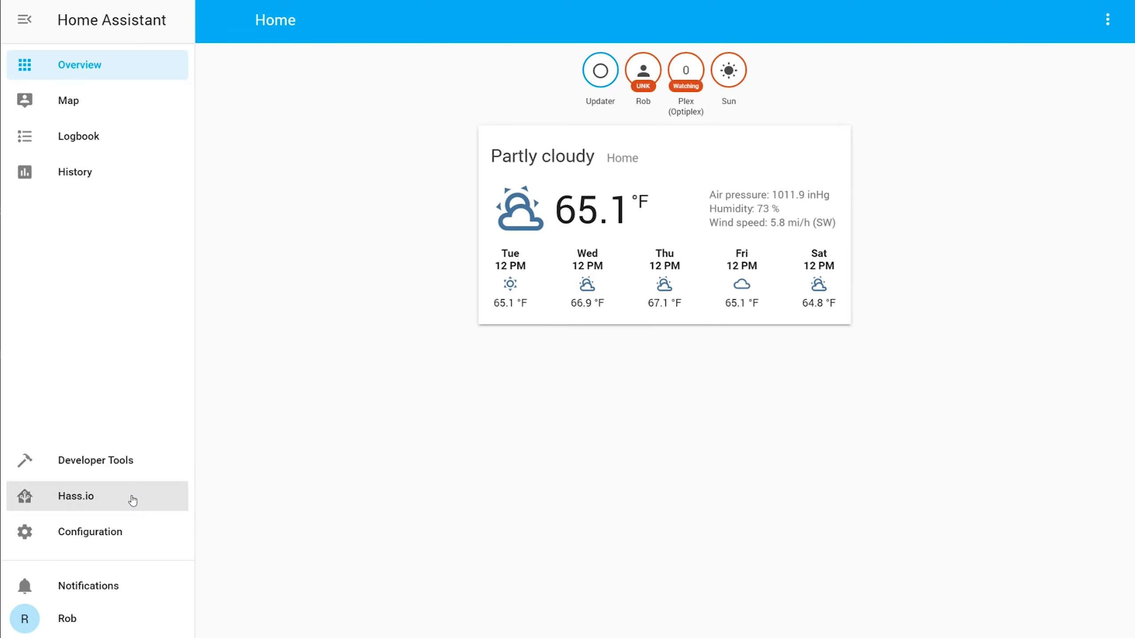
{"action": "left_click", "coordinate": [133, 498]}
Step: Paste the Tuya example block below the tts section of configuration.yaml in VS Code
{"action": "left_click", "coordinate": [721, 144]}
{"action": "left_click", "coordinate": [834, 569]}
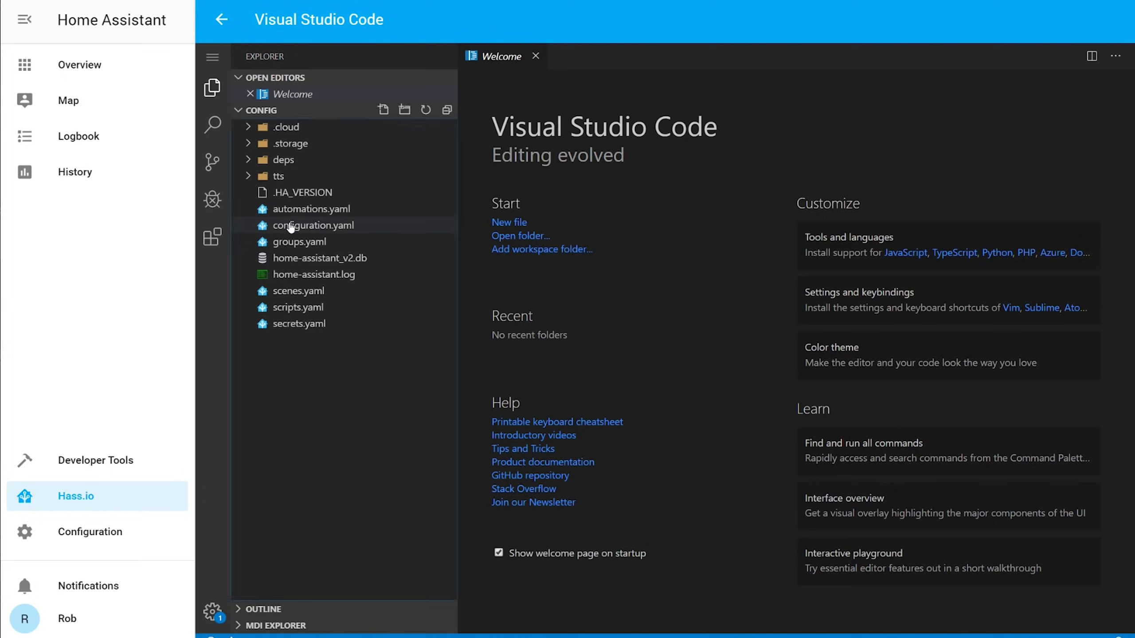
{"action": "left_click", "coordinate": [286, 225]}
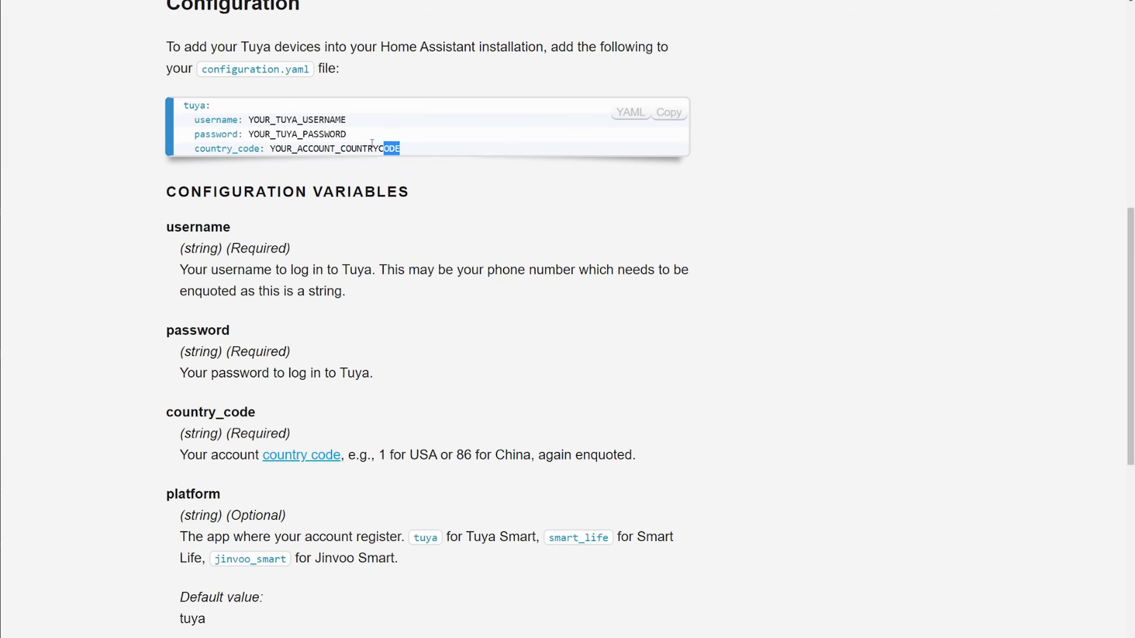
{"action": "left_click_drag", "start_coordinate": [399, 149], "coordinate": [192, 105]}
{"action": "key", "text": "ctrl+c"}
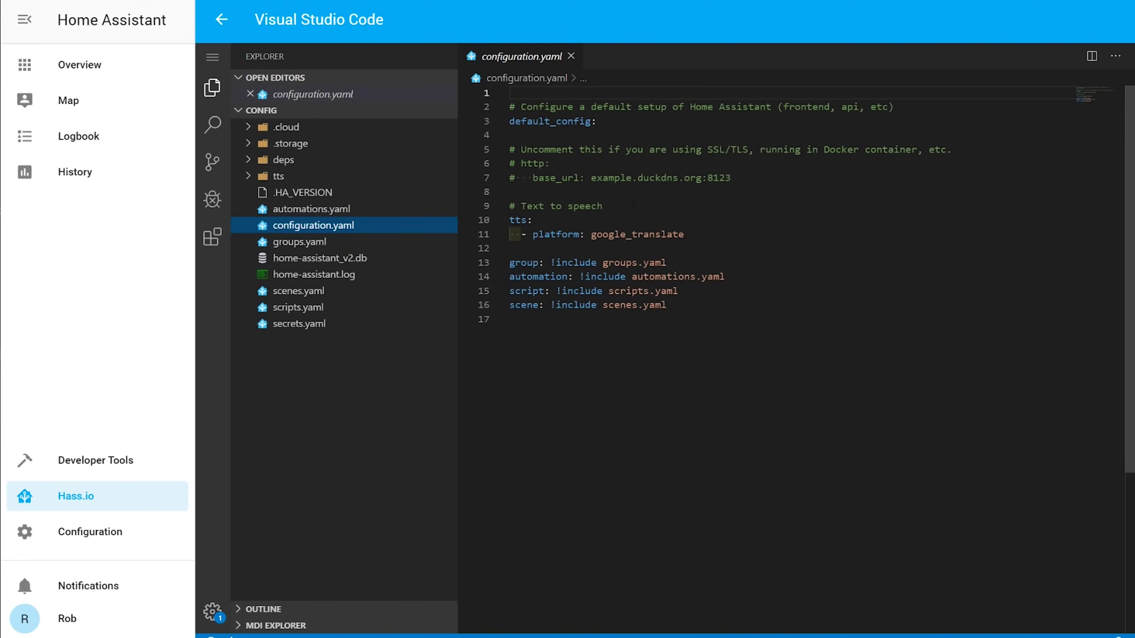
{"action": "left_click", "coordinate": [688, 234]}
{"action": "key", "text": "Return"}
{"action": "key", "text": "Return"}
{"action": "key", "text": "ctrl+v"}
Step: Replace the Tuya placeholders with the account username, the account password, and country code 1
{"action": "double_click", "coordinate": [651, 276]}
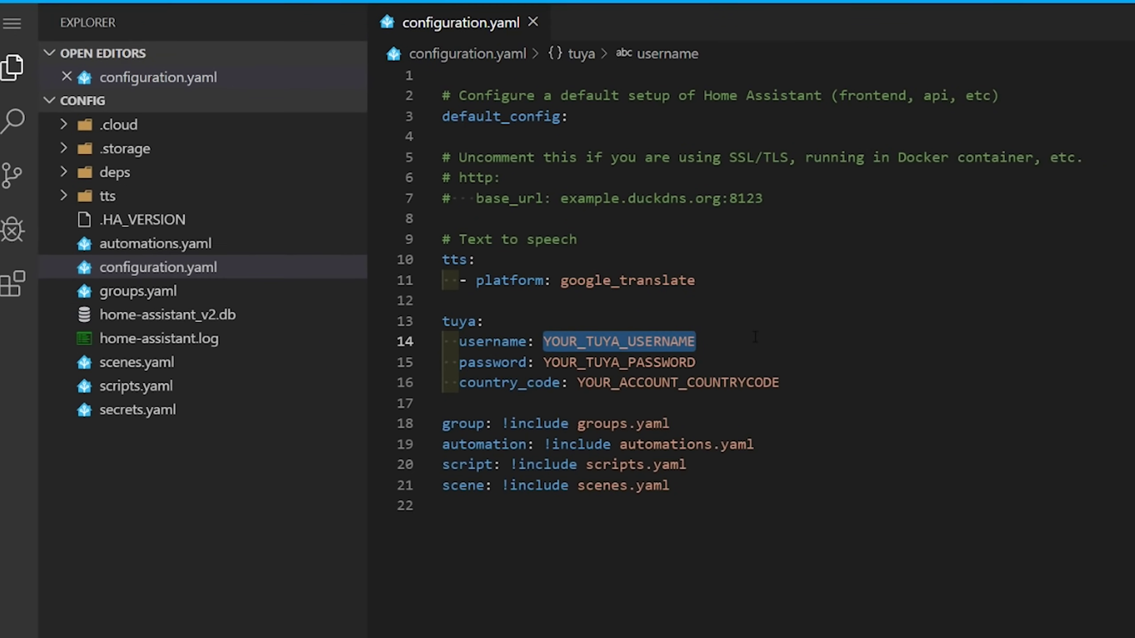
{"action": "double_click", "coordinate": [617, 378]}
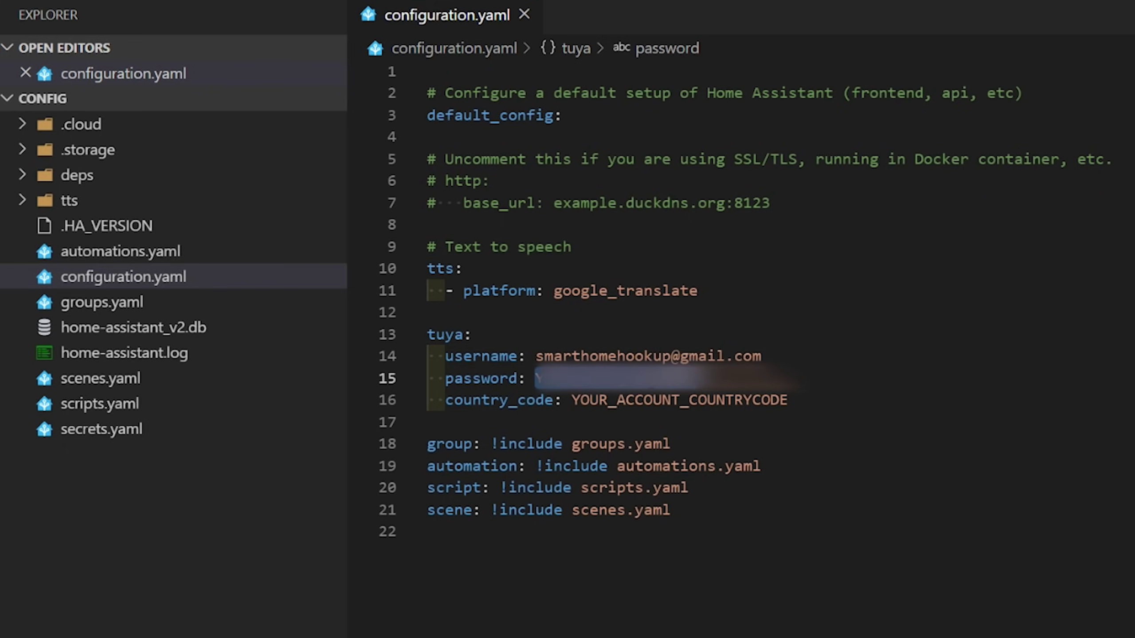
{"action": "type", "text": "M"}
{"action": "double_click", "coordinate": [680, 400]}
{"action": "type", "text": "1"}
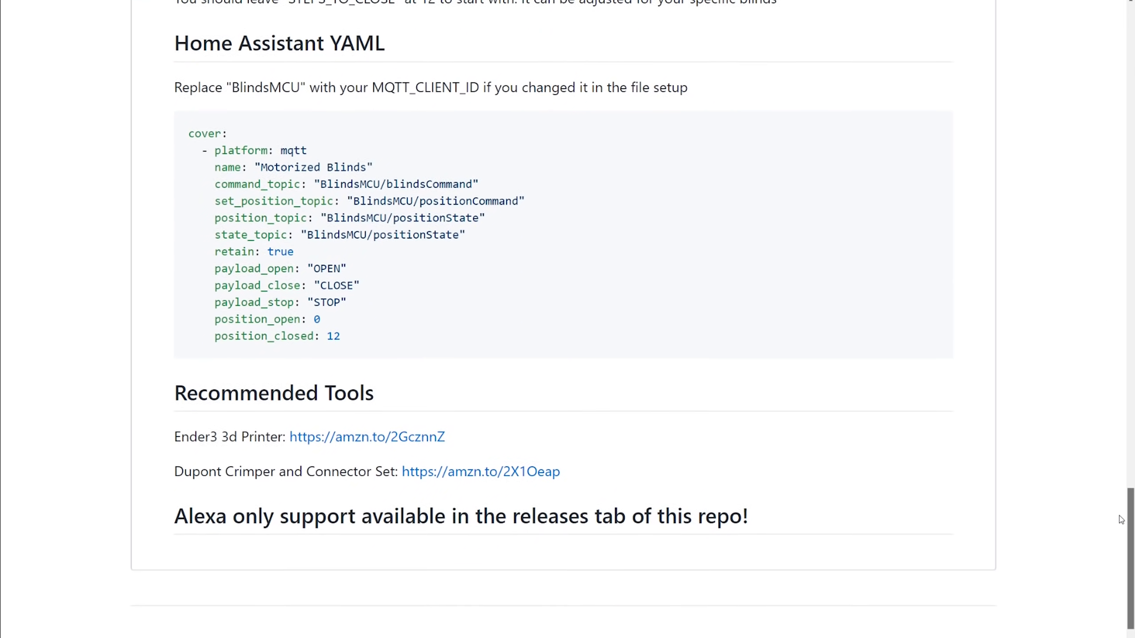
Step: Copy the Motorized Blinds cover YAML block from GitHub and paste it into configuration.yaml
{"action": "left_click_drag", "start_coordinate": [368, 328], "coordinate": [186, 126]}
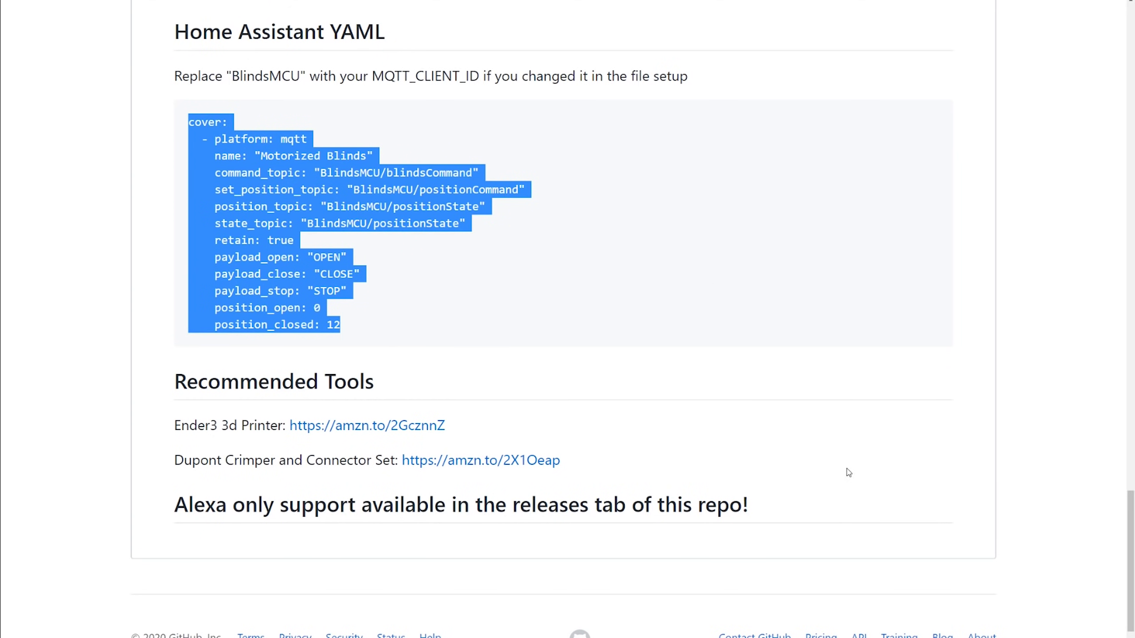
{"action": "left_click", "coordinate": [898, 517]}
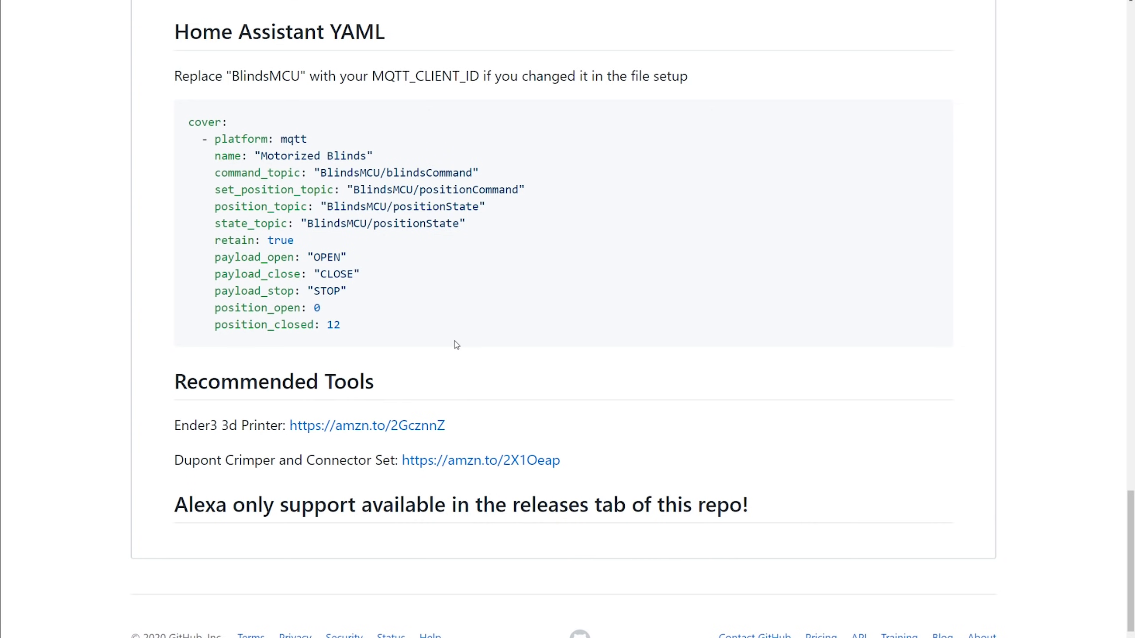
{"action": "left_click_drag", "start_coordinate": [418, 330], "coordinate": [189, 121]}
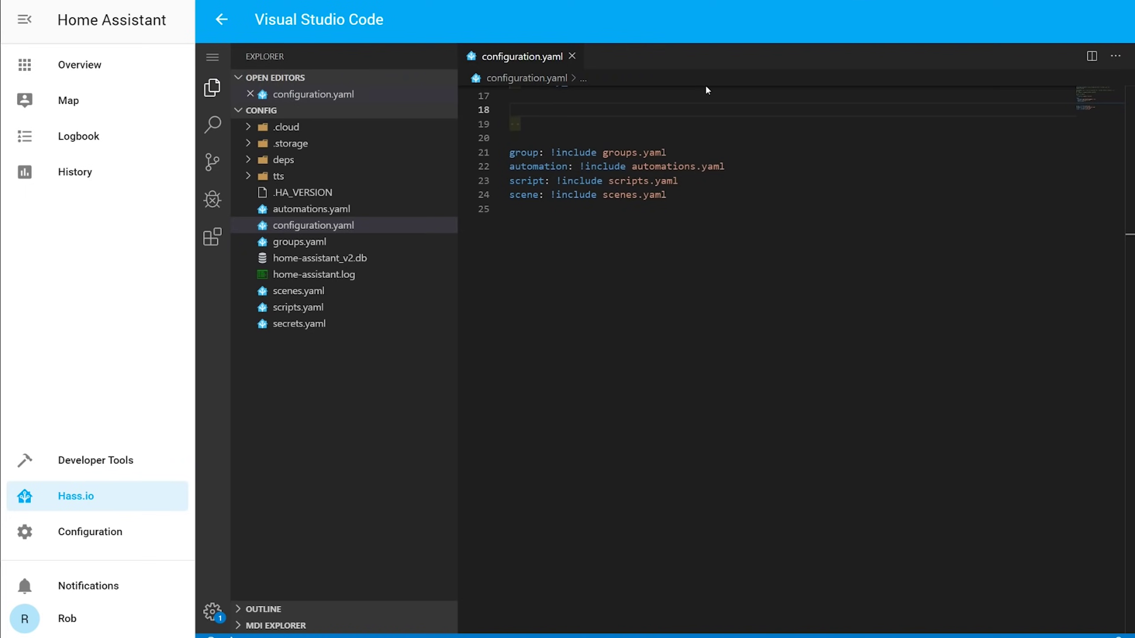
{"action": "key", "text": "ctrl+v"}
Step: Duplicate the mqtt cover platform entry so there are three entries
{"action": "left_click_drag", "start_coordinate": [644, 279], "coordinate": [509, 124]}
{"action": "left_click", "coordinate": [687, 277]}
{"action": "key", "text": "Return"}
{"action": "key", "text": "BackSpace"}
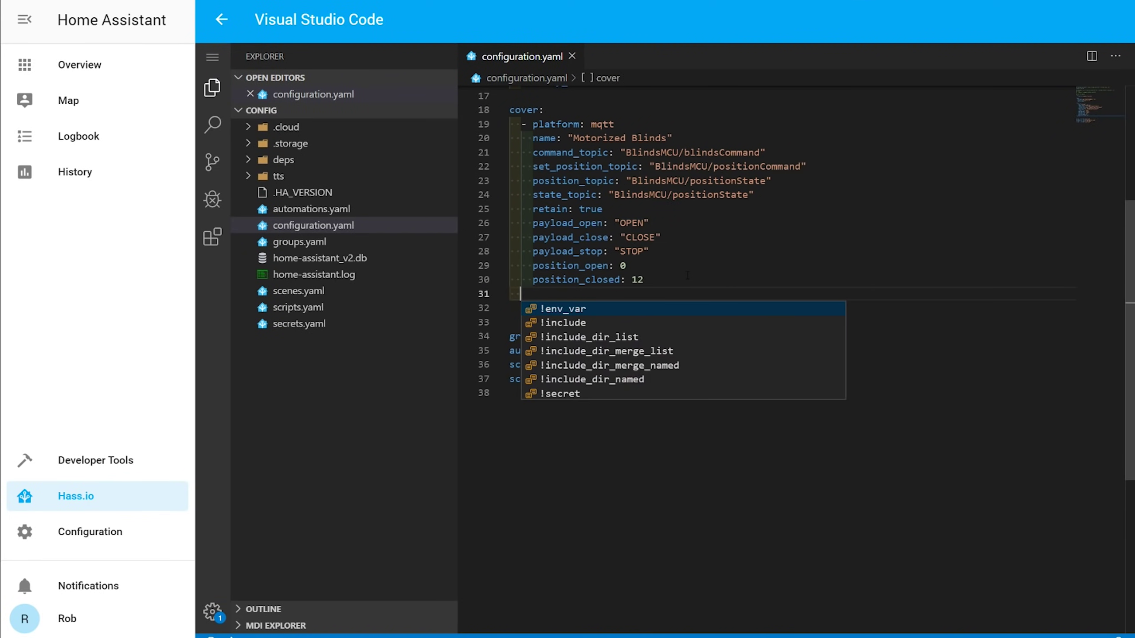
{"action": "key", "text": "ctrl+v"}
{"action": "key", "text": "Return"}
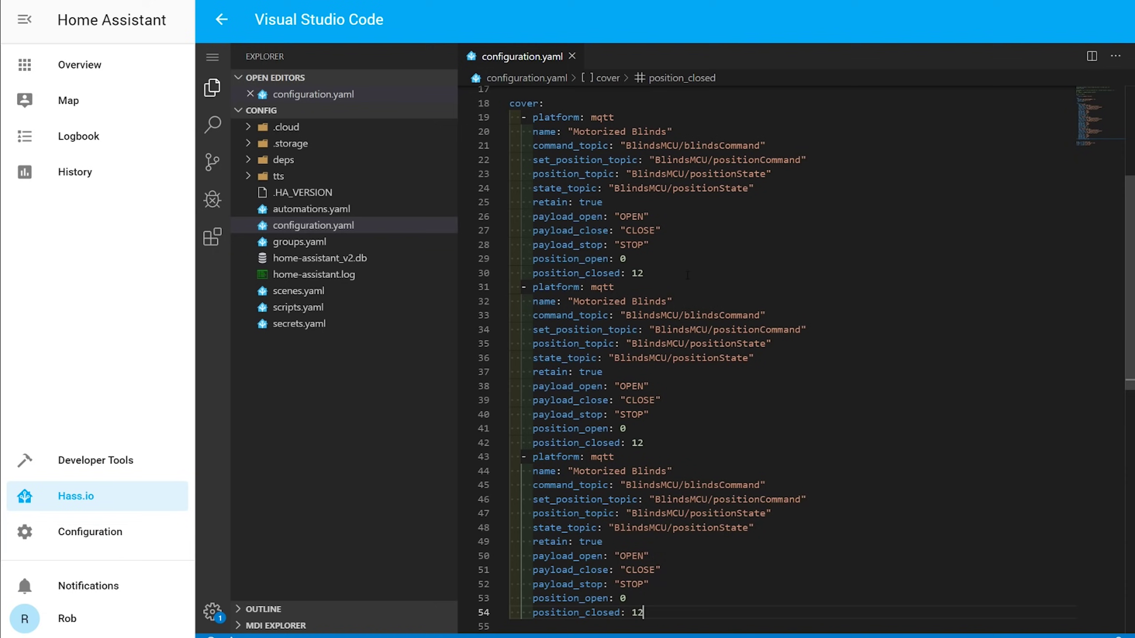
Step: Change the first entry's four topics to use BlindsMCU1
{"action": "left_click", "coordinate": [682, 145]}
{"action": "type", "text": "1"}
{"action": "left_click", "coordinate": [710, 159]}
{"action": "type", "text": "1"}
{"action": "left_click", "coordinate": [687, 174]}
{"action": "type", "text": "1"}
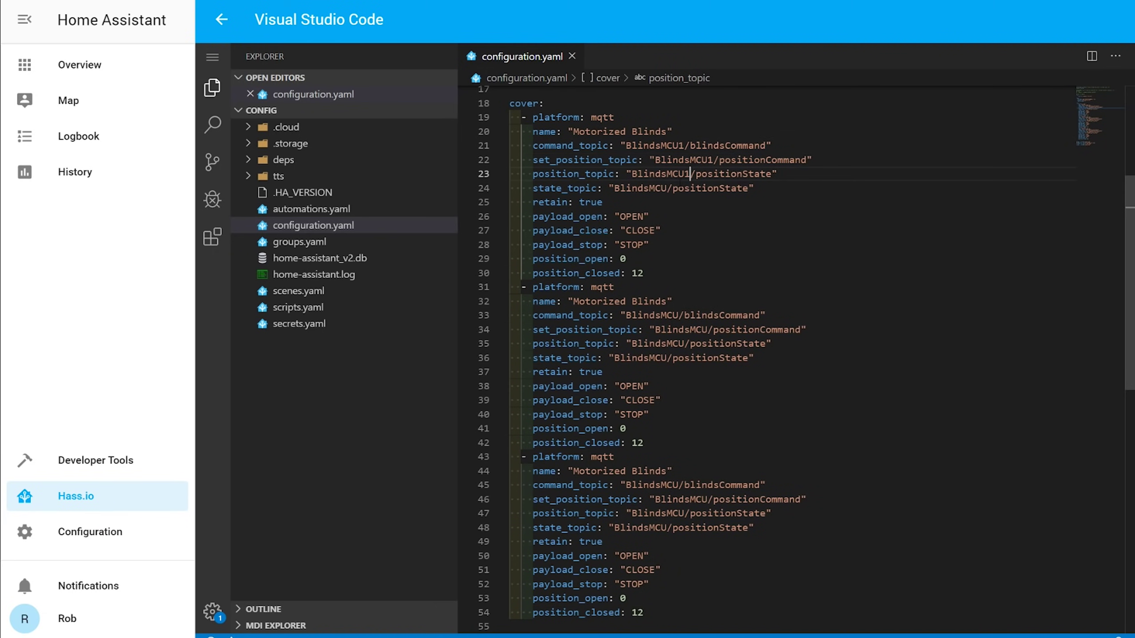
{"action": "left_click", "coordinate": [670, 189]}
{"action": "type", "text": "1"}
Step: Change the second entry's four topics to use BlindsMCU2
{"action": "left_click", "coordinate": [682, 316]}
{"action": "type", "text": "2"}
{"action": "left_click", "coordinate": [710, 329]}
{"action": "type", "text": "2"}
{"action": "left_click", "coordinate": [687, 343]}
{"action": "type", "text": "2"}
{"action": "left_click", "coordinate": [673, 358]}
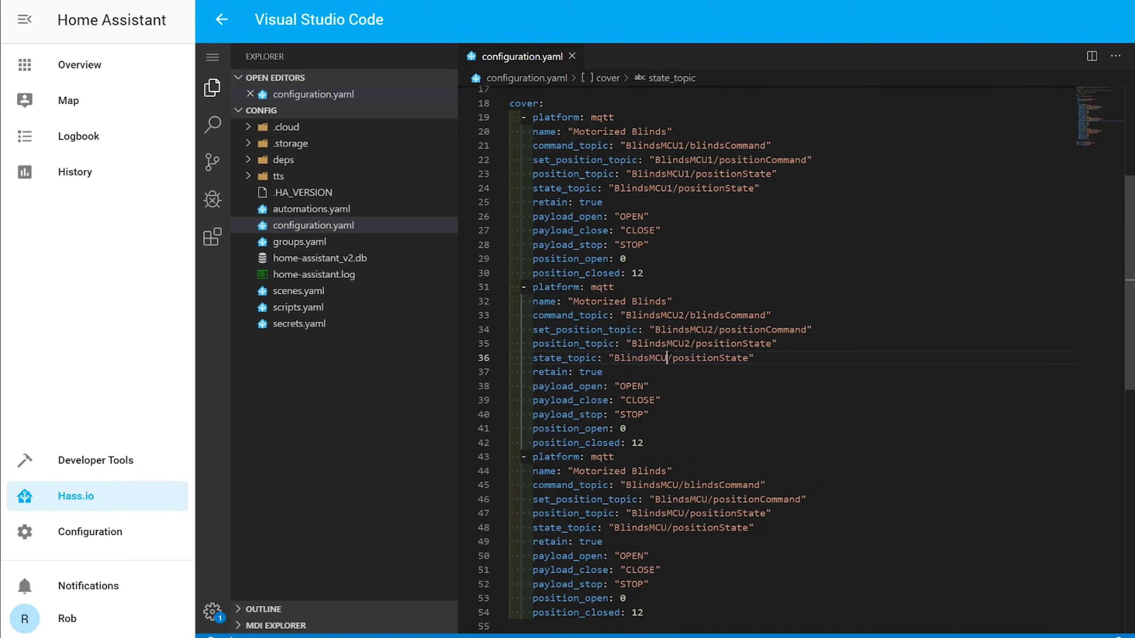
{"action": "type", "text": "2"}
Step: Change the third entry's four topics to use BlindsMCU3
{"action": "left_click", "coordinate": [681, 486]}
{"action": "type", "text": "3"}
{"action": "left_click", "coordinate": [710, 500]}
{"action": "type", "text": "3"}
{"action": "left_click", "coordinate": [687, 513]}
{"action": "type", "text": "3"}
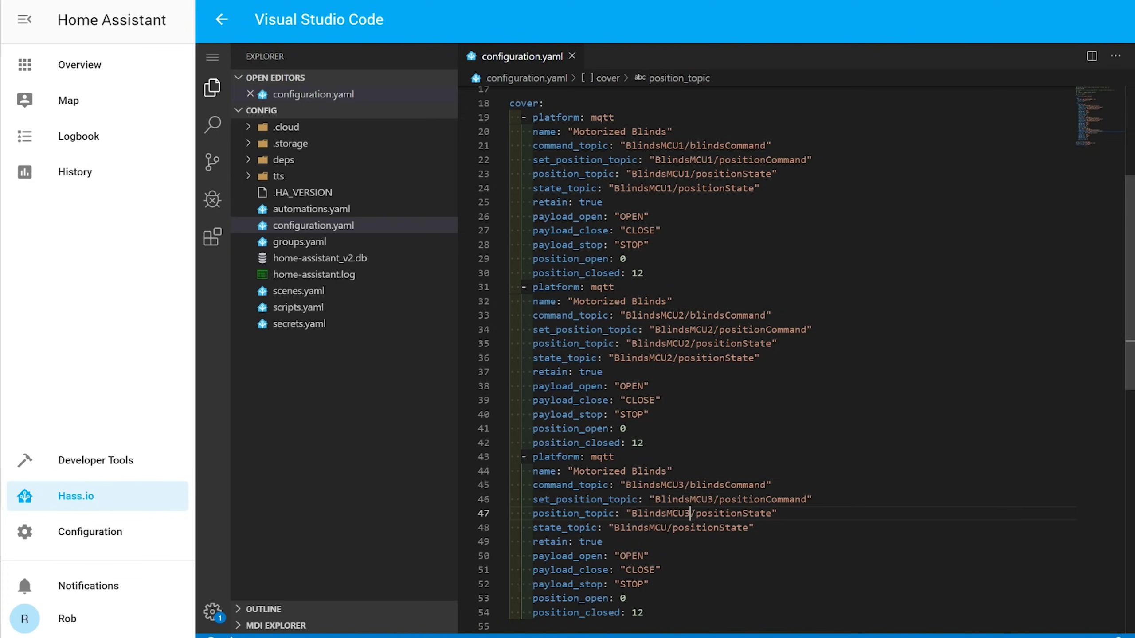
{"action": "left_click", "coordinate": [672, 528]}
{"action": "type", "text": "3"}
{"action": "left_click", "coordinate": [995, 444]}
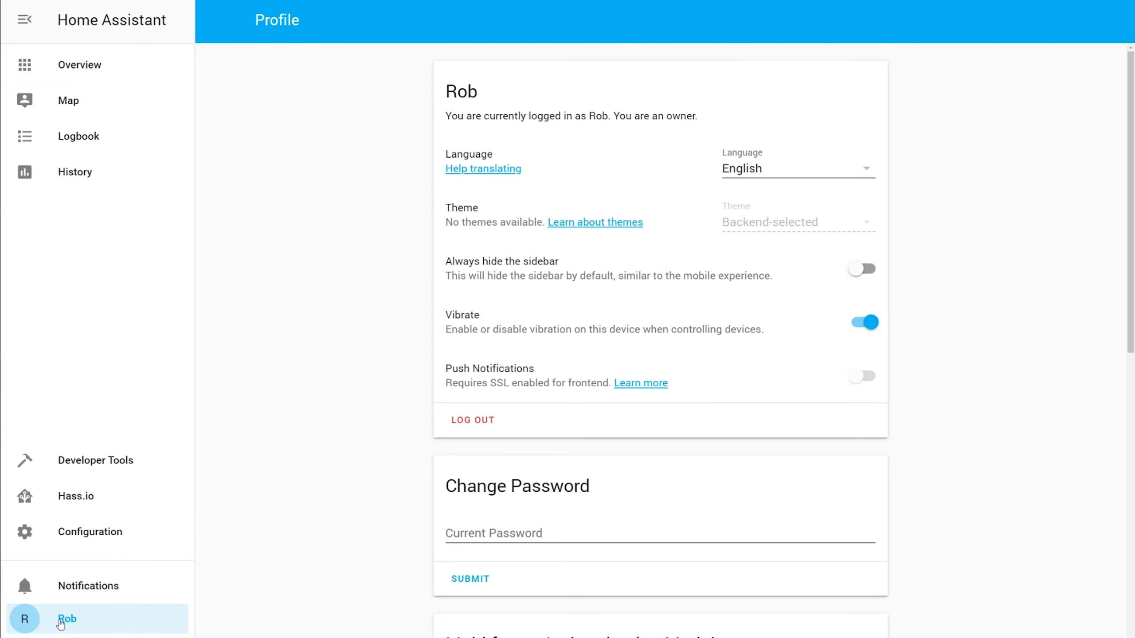
Step: Turn on Advanced Mode in the profile and validate the configuration in Server Controls
{"action": "scroll", "coordinate": [352, 461], "scroll_direction": "down", "scroll_amount": 10}
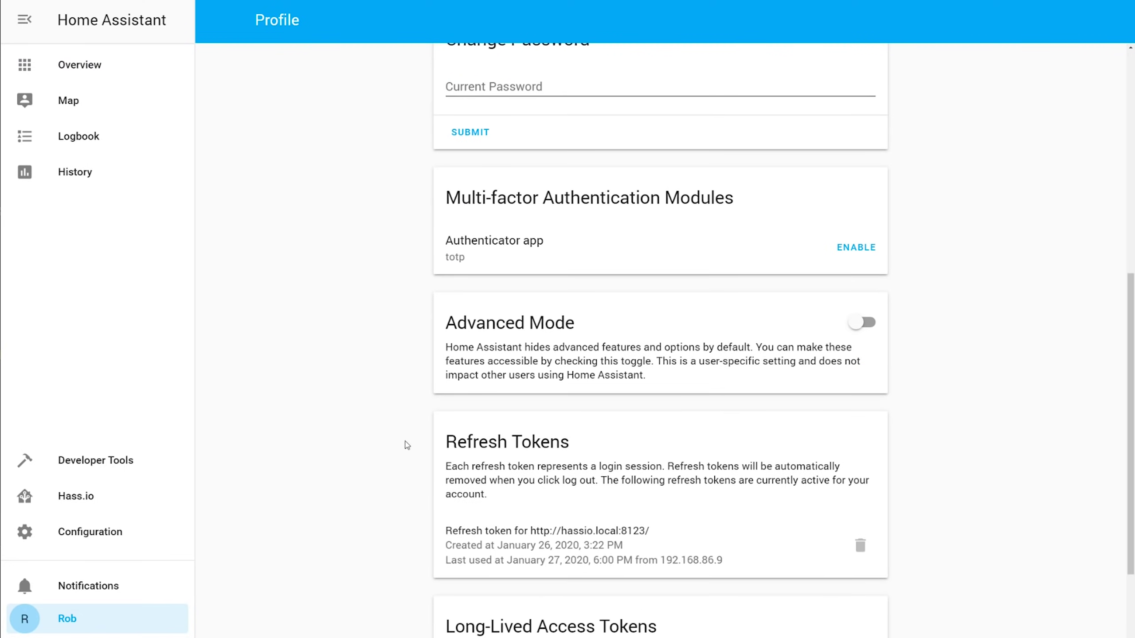
{"action": "left_click", "coordinate": [857, 323]}
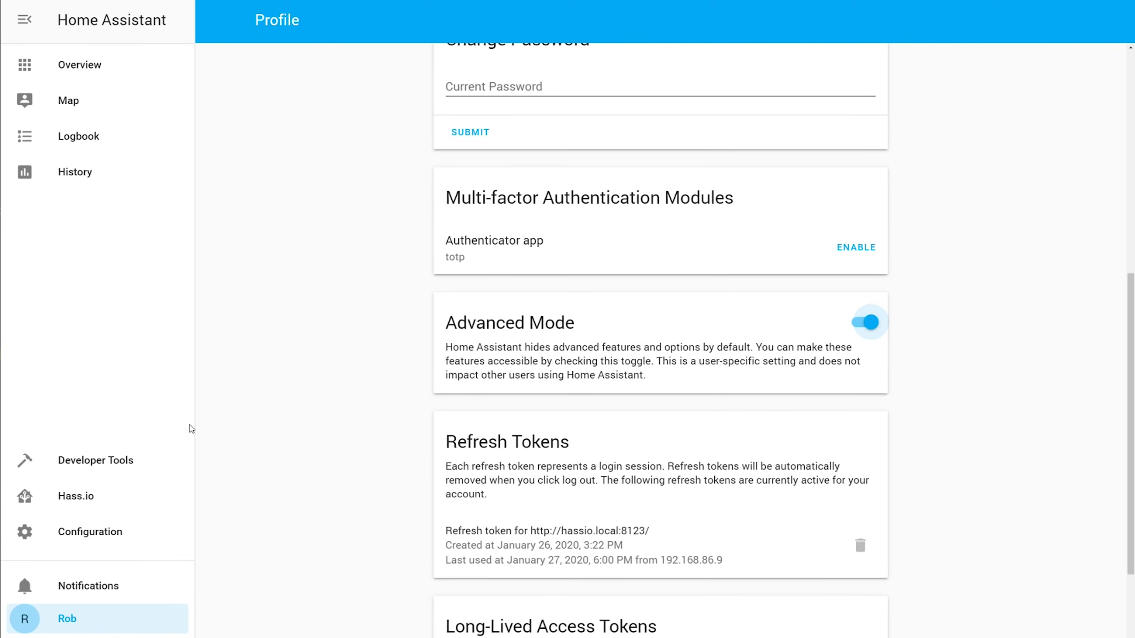
{"action": "left_click", "coordinate": [109, 535]}
{"action": "scroll", "coordinate": [542, 464], "scroll_direction": "down", "scroll_amount": 4}
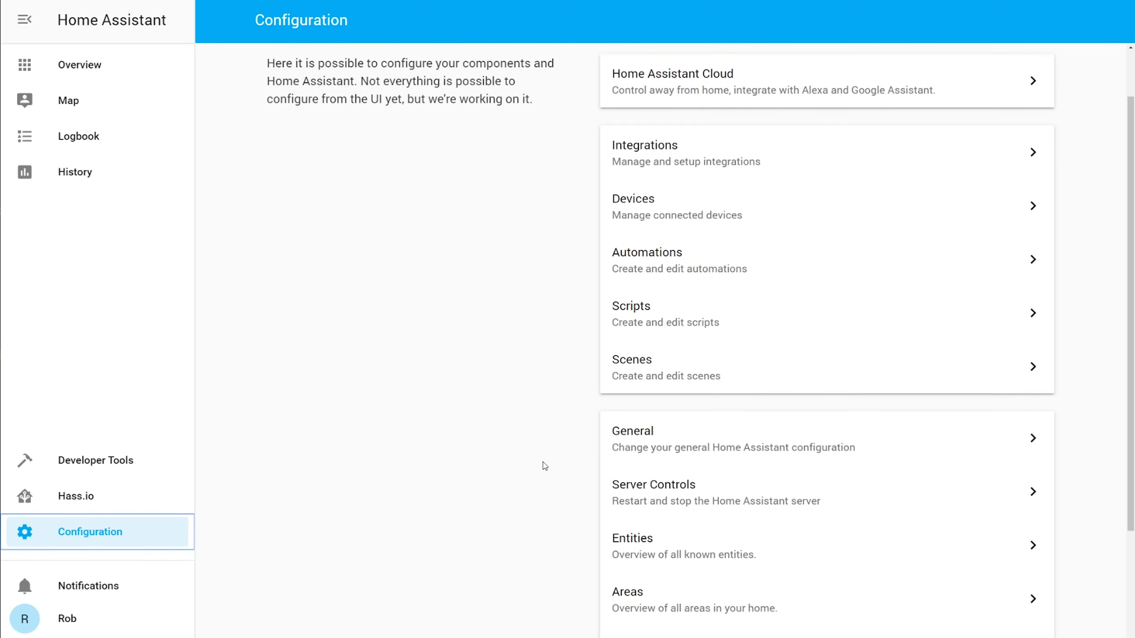
{"action": "left_click", "coordinate": [737, 362]}
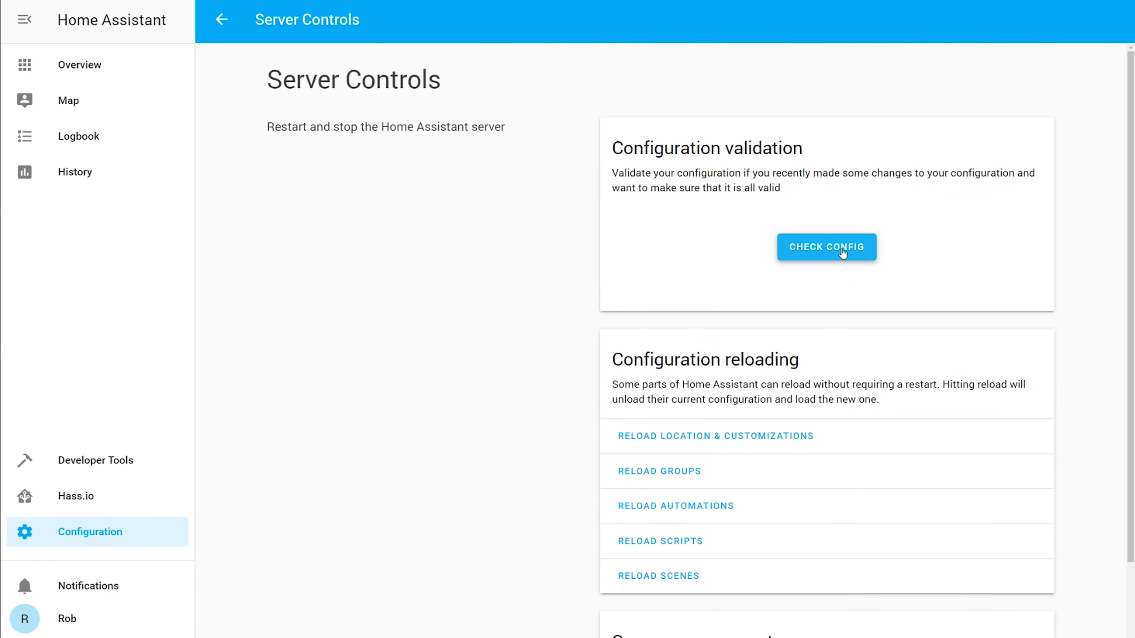
{"action": "left_click", "coordinate": [837, 250]}
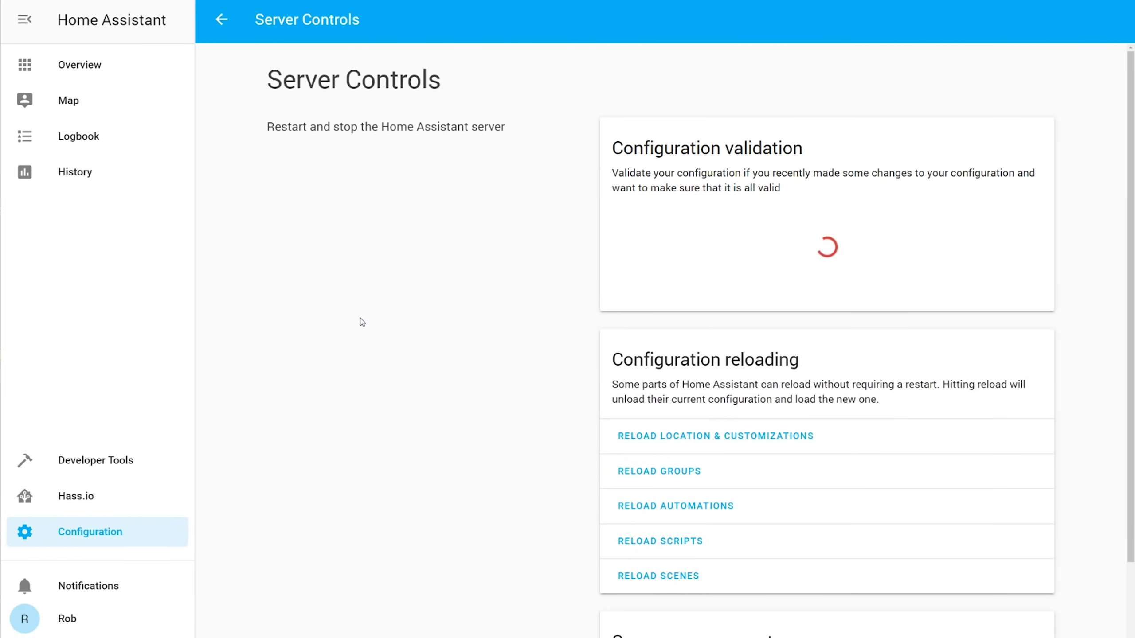
Step: Restart the Home Assistant server and confirm the restart
{"action": "scroll", "coordinate": [364, 316], "scroll_direction": "down", "scroll_amount": 2}
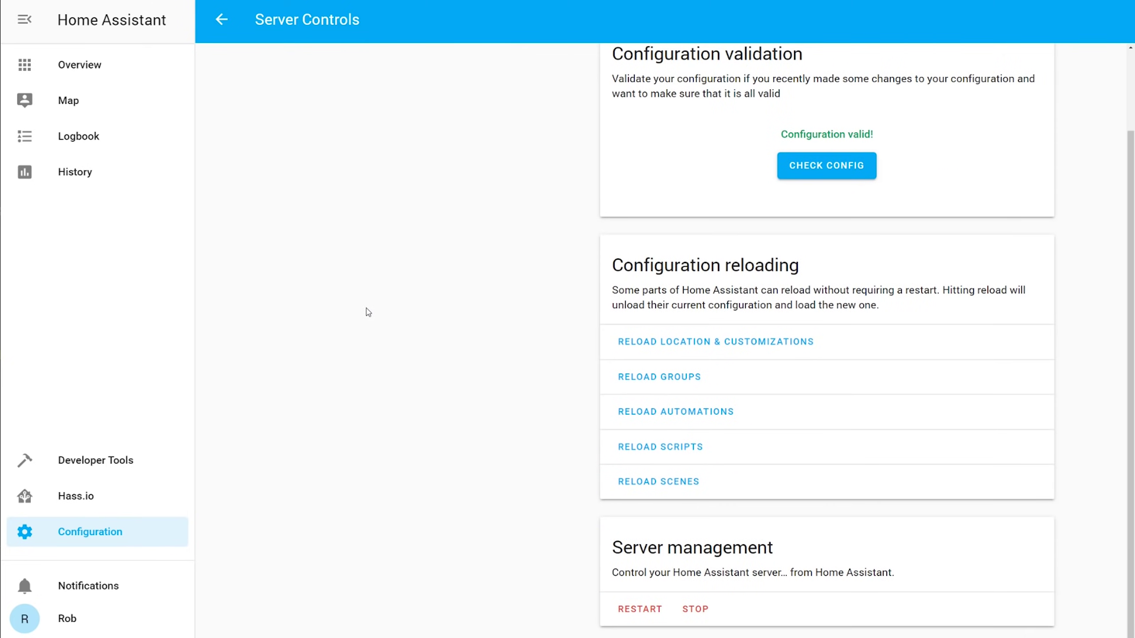
{"action": "left_click", "coordinate": [648, 610]}
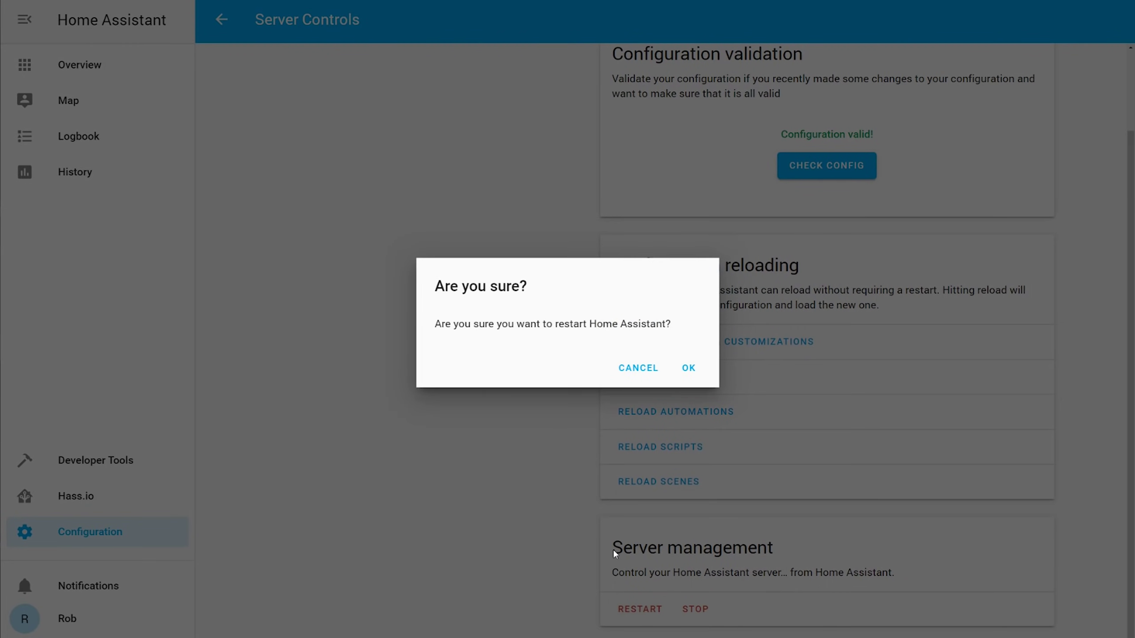
{"action": "left_click", "coordinate": [691, 370]}
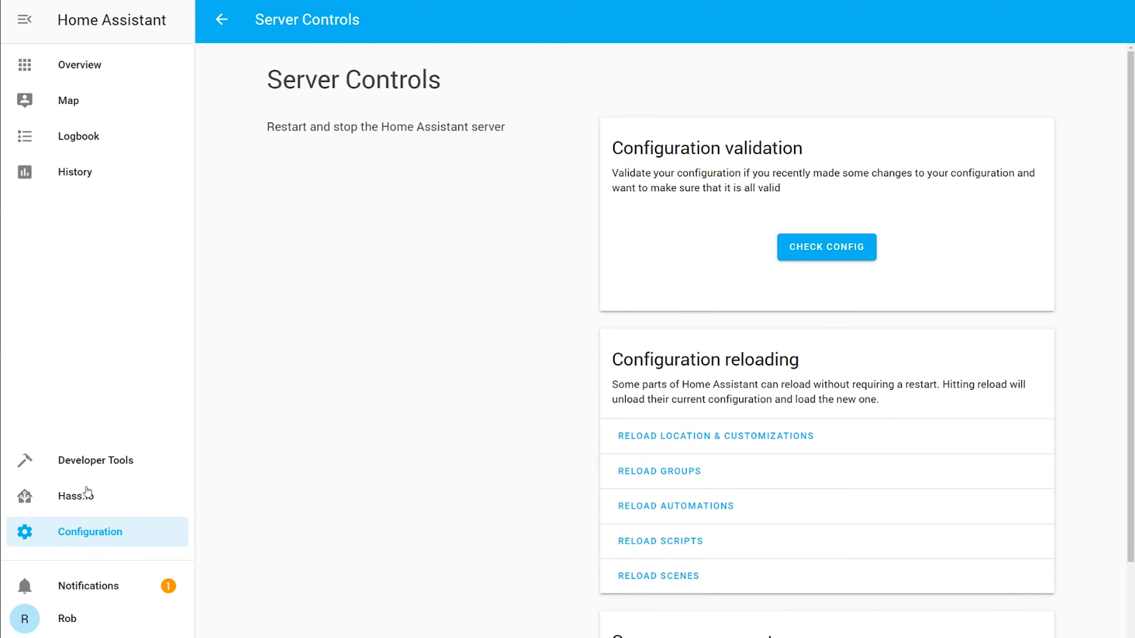
{"action": "left_click", "coordinate": [90, 461]}
Step: Scroll through the Developer Tools states table and highlight the three switch entity rows
{"action": "scroll", "coordinate": [707, 231], "scroll_direction": "down", "scroll_amount": 6}
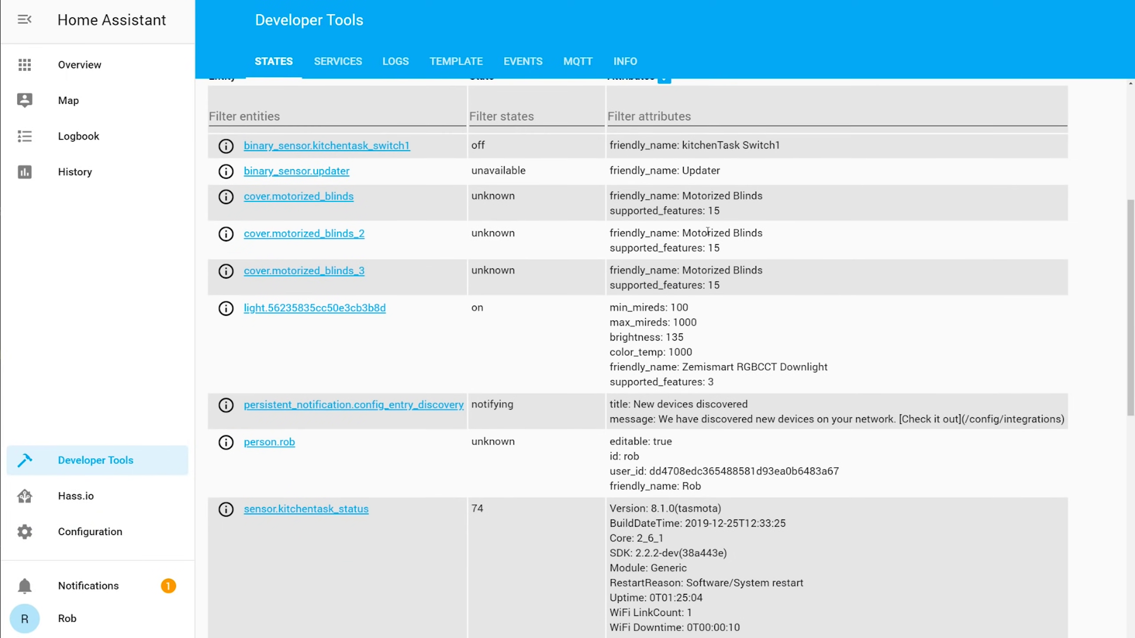
{"action": "scroll", "coordinate": [451, 257], "scroll_direction": "down", "scroll_amount": 12}
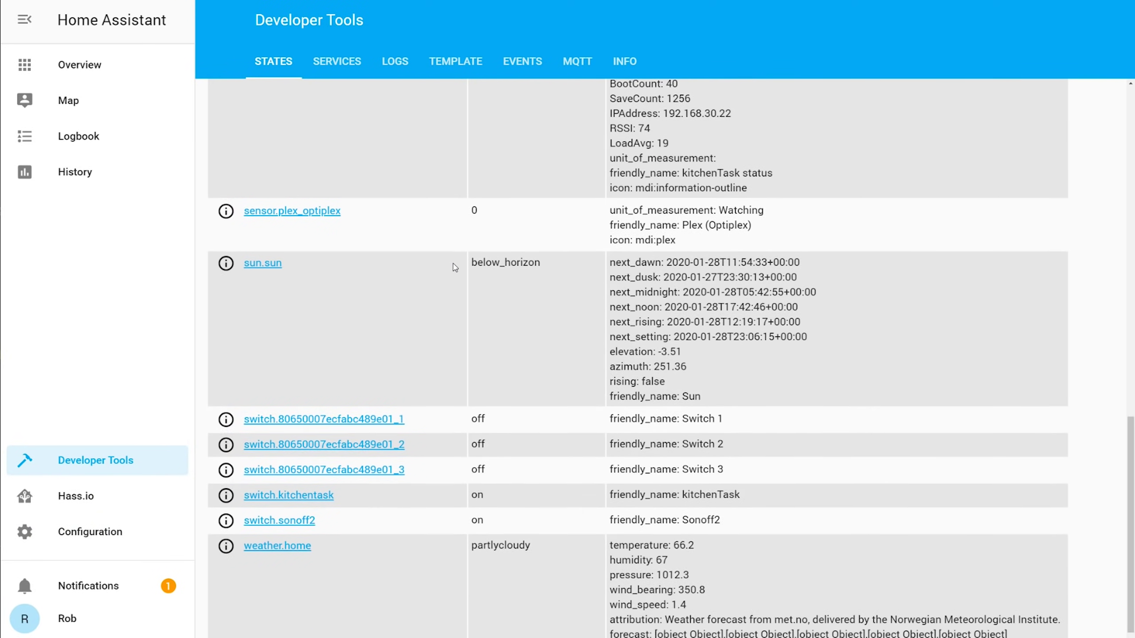
{"action": "left_click_drag", "start_coordinate": [428, 453], "coordinate": [243, 395]}
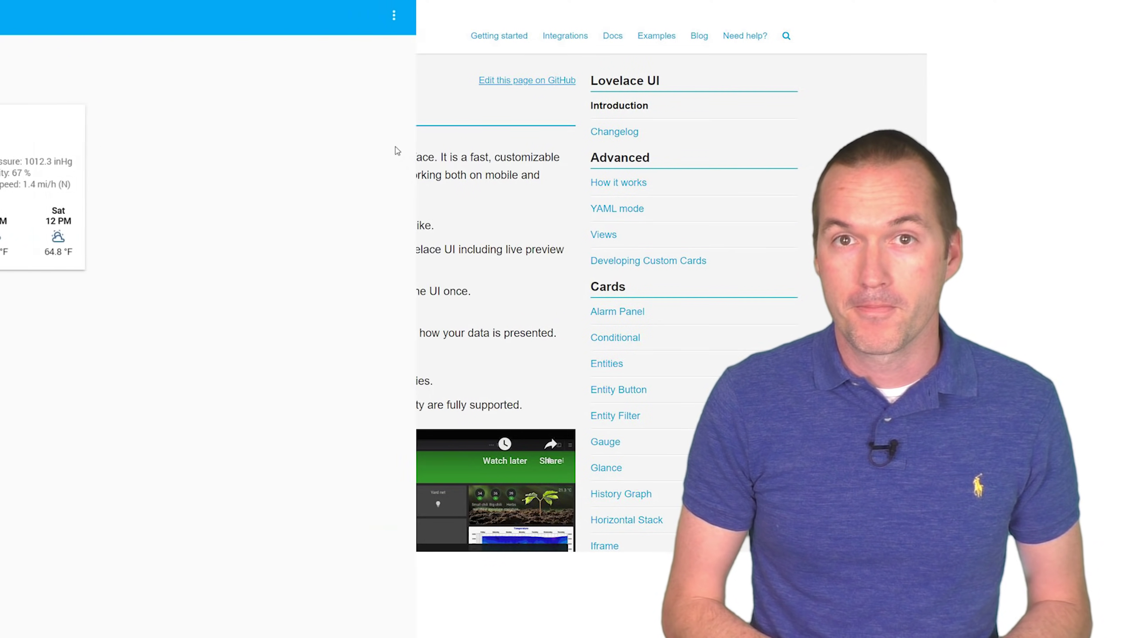
Step: Add a dashboard view titled 'New Tab for Video' in the UI editor
{"action": "left_click", "coordinate": [1113, 15]}
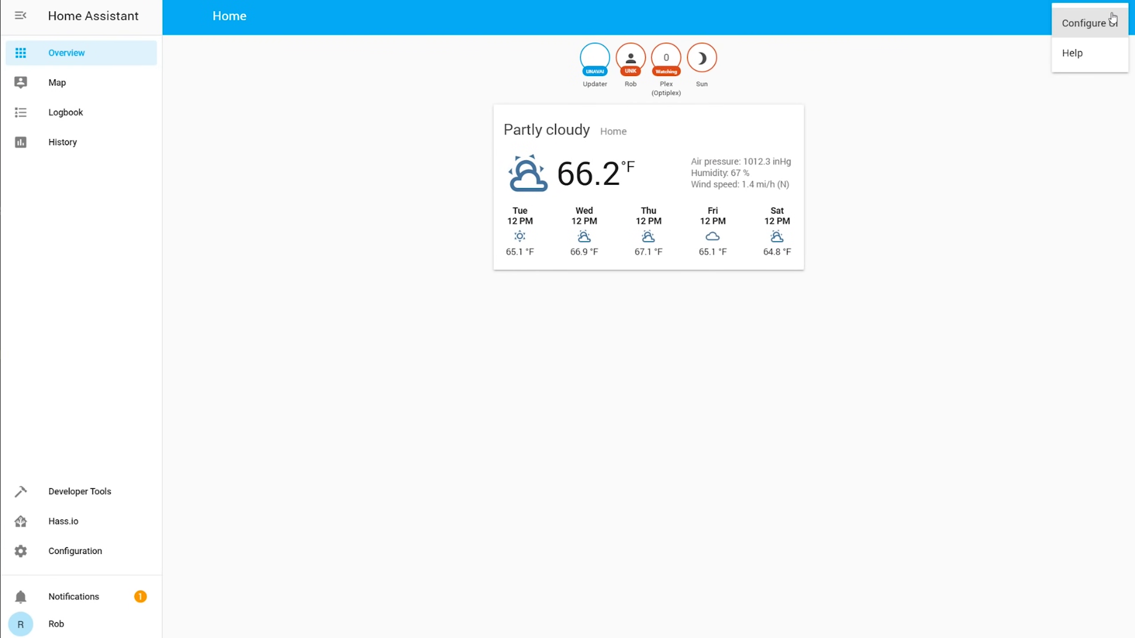
{"action": "left_click", "coordinate": [1084, 20]}
{"action": "left_click", "coordinate": [328, 49]}
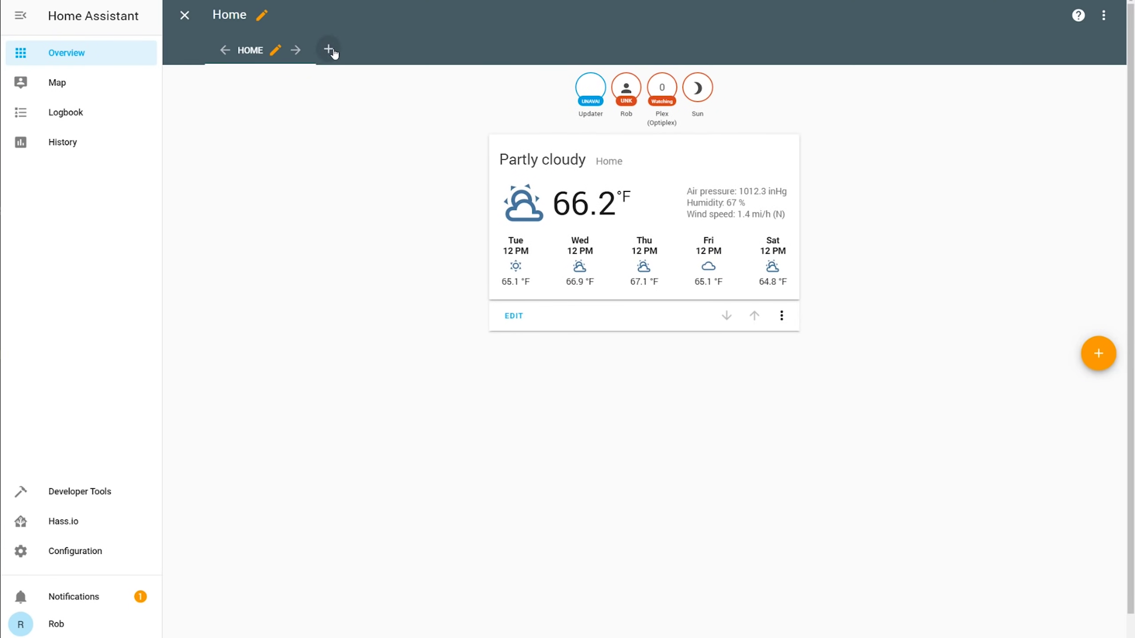
{"action": "left_click", "coordinate": [394, 280]}
{"action": "type", "text": "N"}
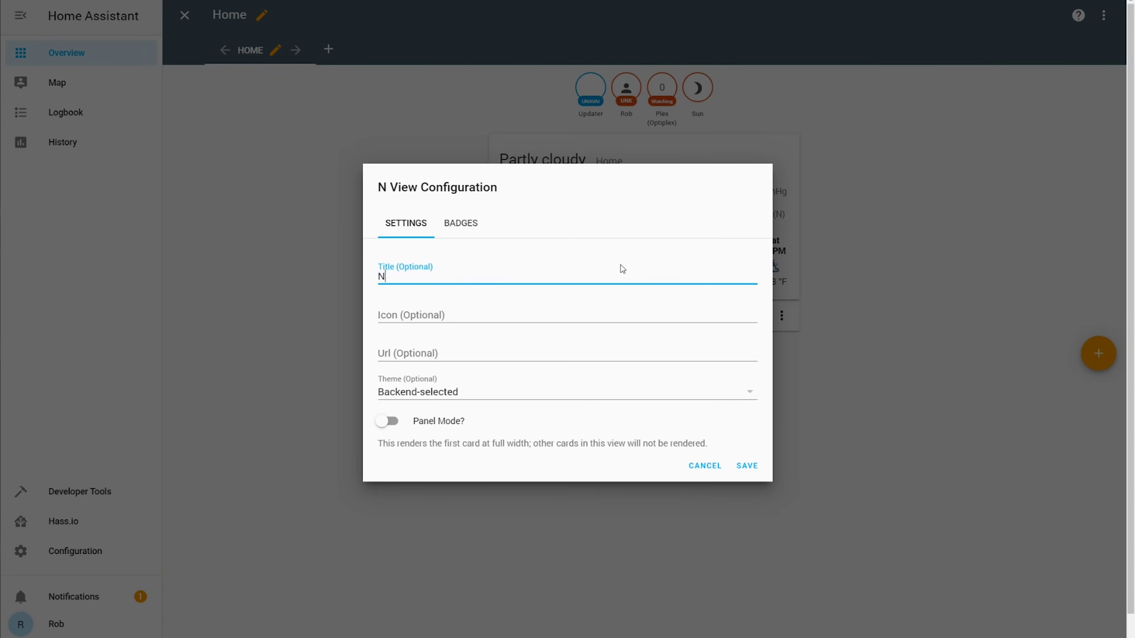
{"action": "type", "text": "ew Tab for Video"}
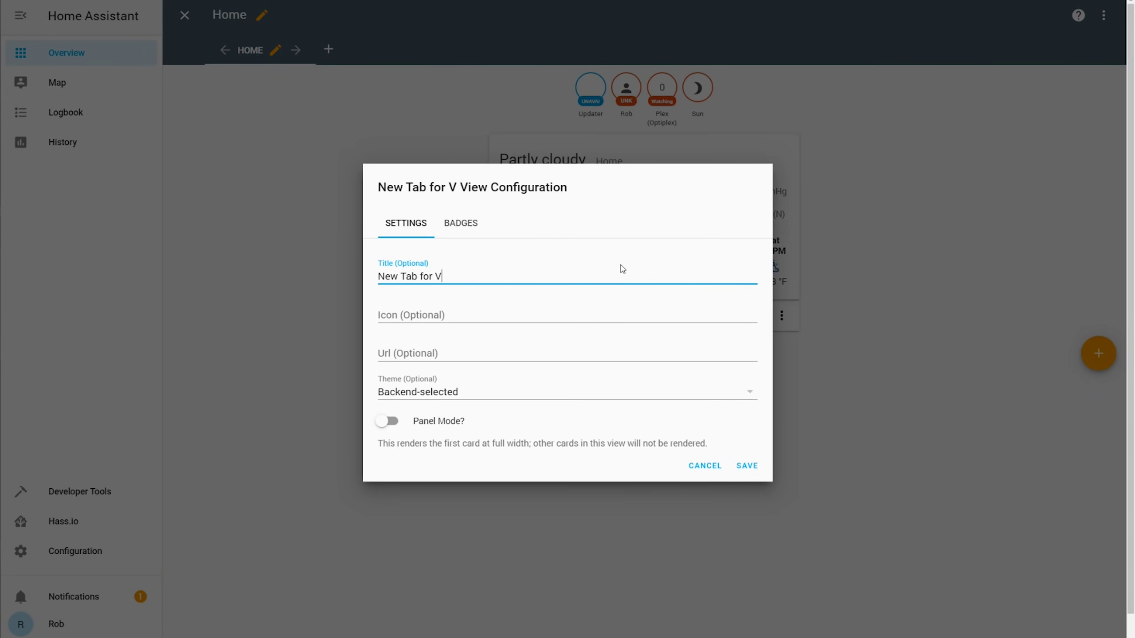
{"action": "left_click", "coordinate": [746, 466]}
{"action": "left_click", "coordinate": [359, 55]}
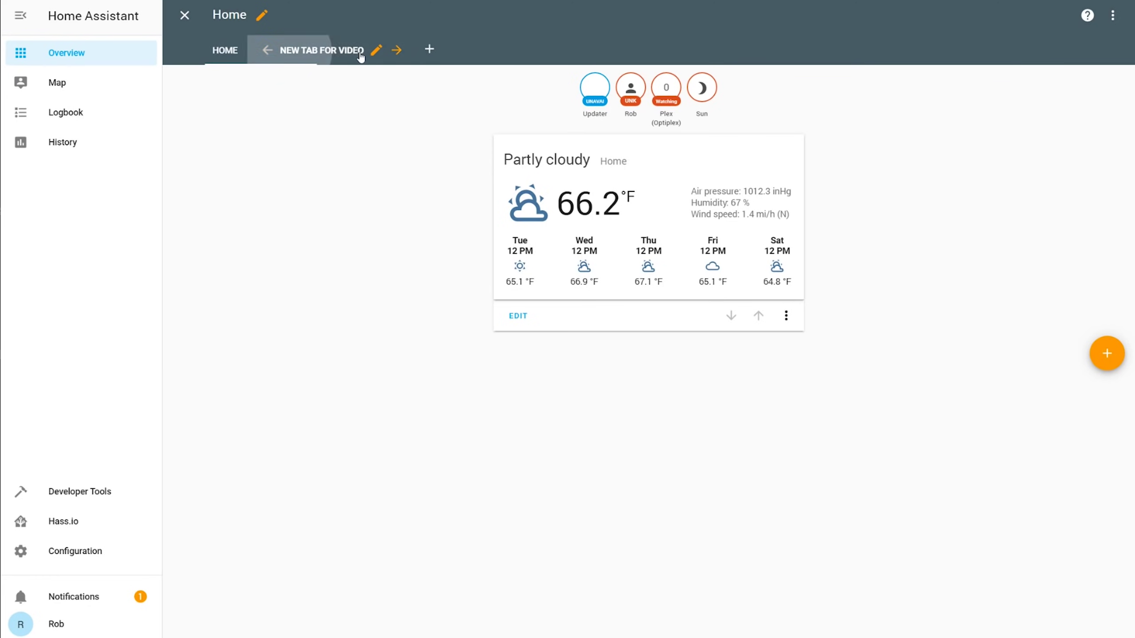
Step: Add an Entities card with the Zemismart RGBCCT Downlight, Switch 1, Switch 2 and motorized blinds
{"action": "left_click", "coordinate": [1092, 95]}
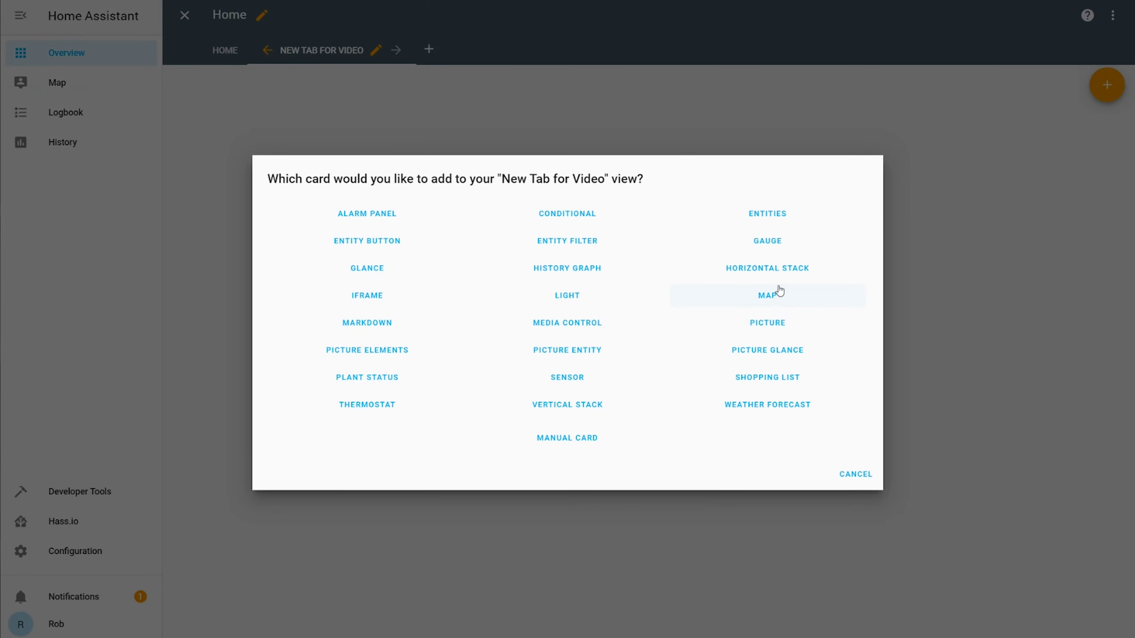
{"action": "left_click", "coordinate": [785, 217]}
{"action": "left_click", "coordinate": [327, 392]}
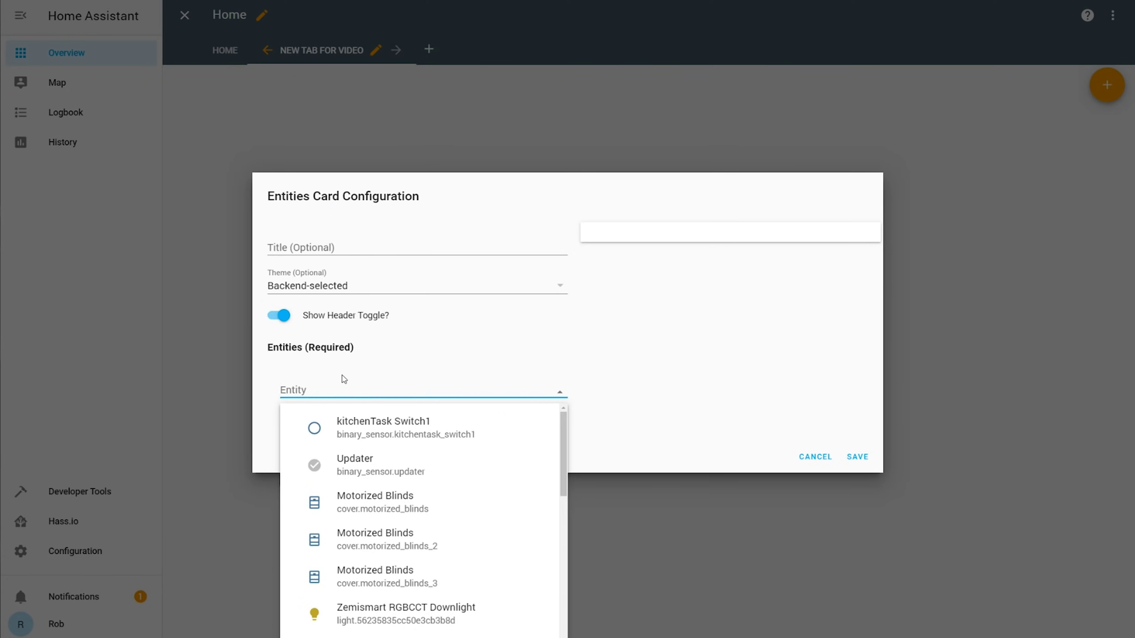
{"action": "scroll", "coordinate": [441, 462], "scroll_direction": "down", "scroll_amount": 2}
{"action": "left_click", "coordinate": [452, 507]}
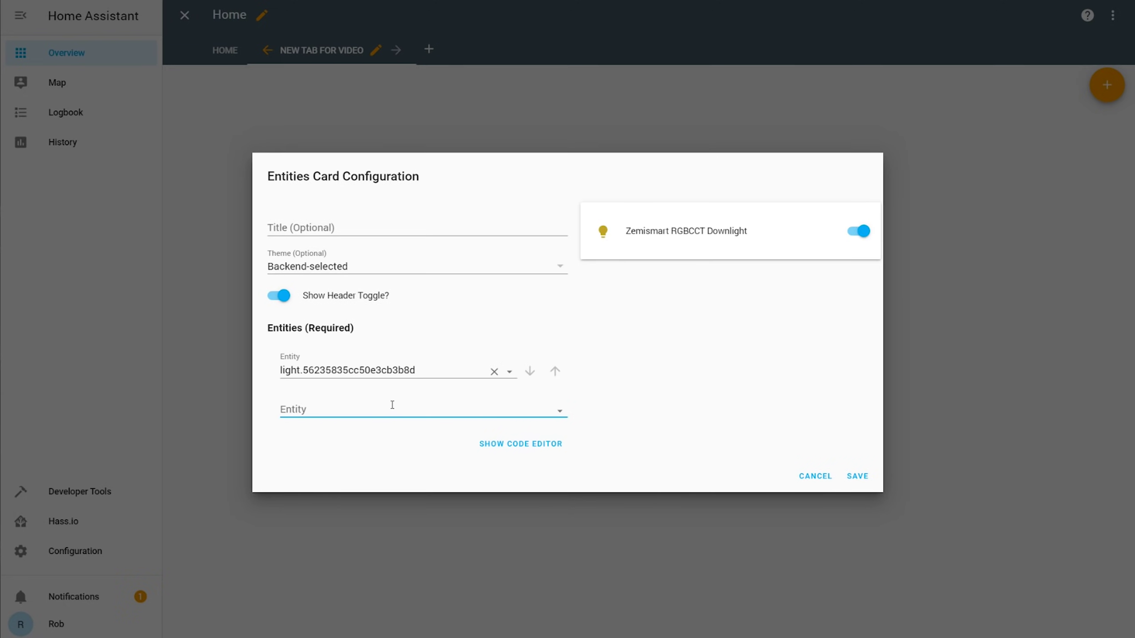
{"action": "left_click", "coordinate": [392, 405]}
{"action": "scroll", "coordinate": [431, 492], "scroll_direction": "down", "scroll_amount": 5}
{"action": "left_click", "coordinate": [434, 489]}
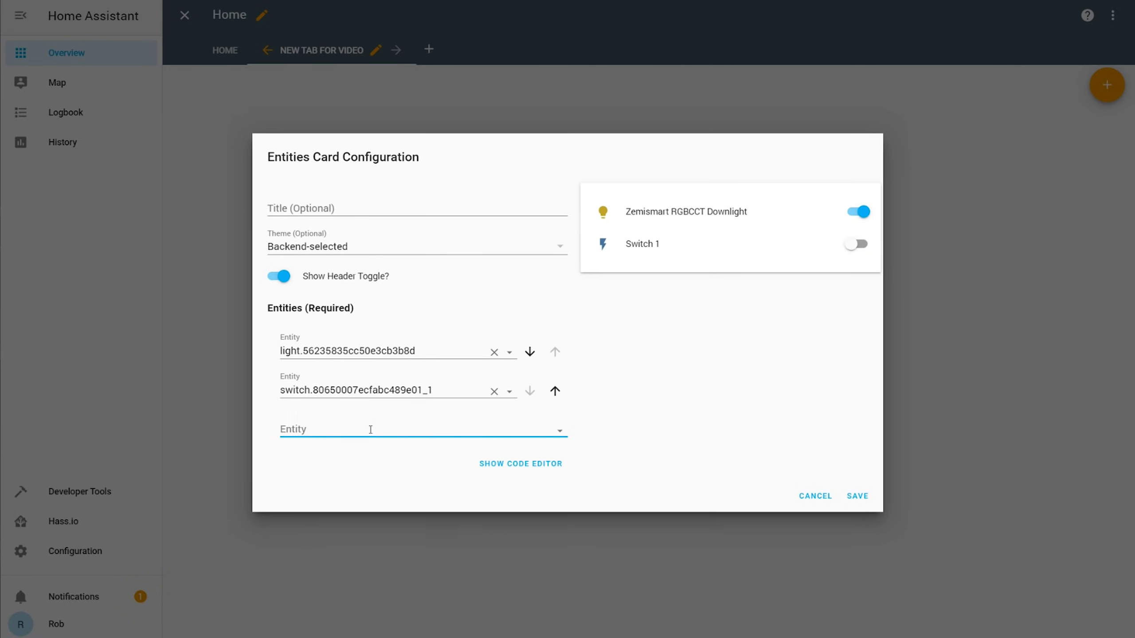
{"action": "left_click", "coordinate": [370, 429]}
{"action": "scroll", "coordinate": [387, 512], "scroll_direction": "down", "scroll_amount": 2}
{"action": "left_click", "coordinate": [387, 512]}
{"action": "left_click", "coordinate": [380, 448]}
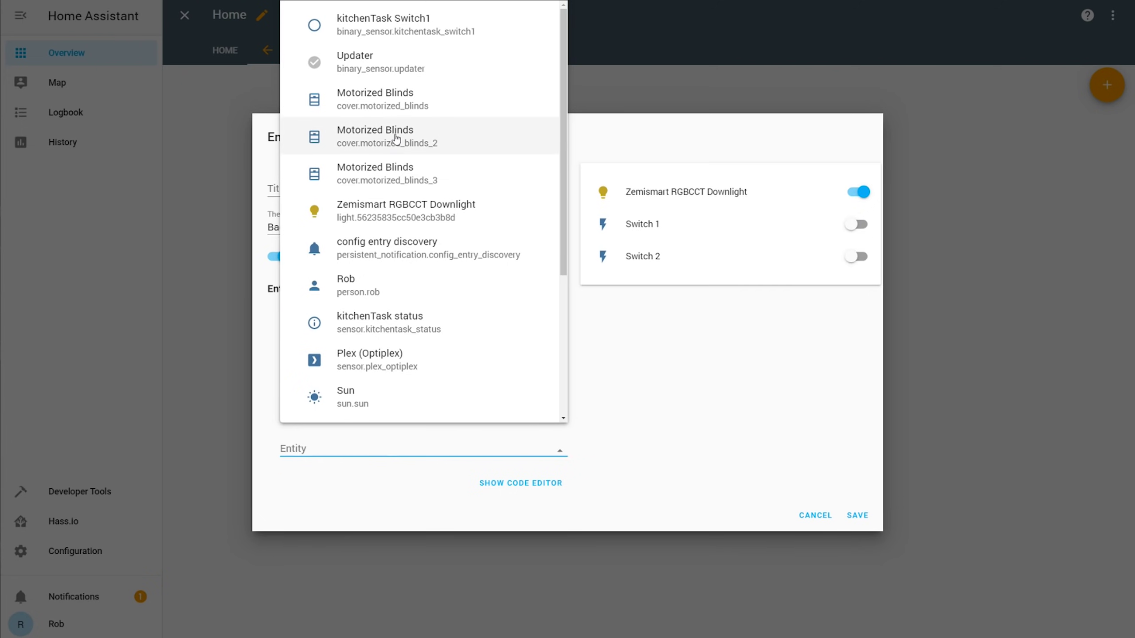
{"action": "left_click", "coordinate": [394, 99]}
Step: Title the card 'Example Card For Video', save it, and exit dashboard editing
{"action": "type", "text": "E"}
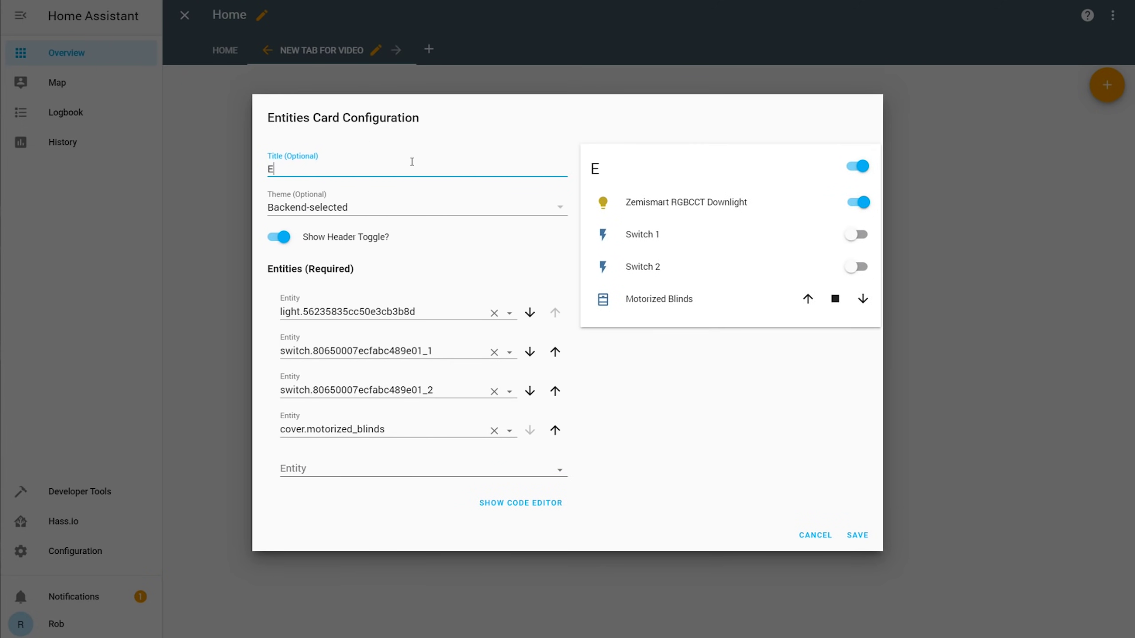
{"action": "type", "text": "xample Card For Video"}
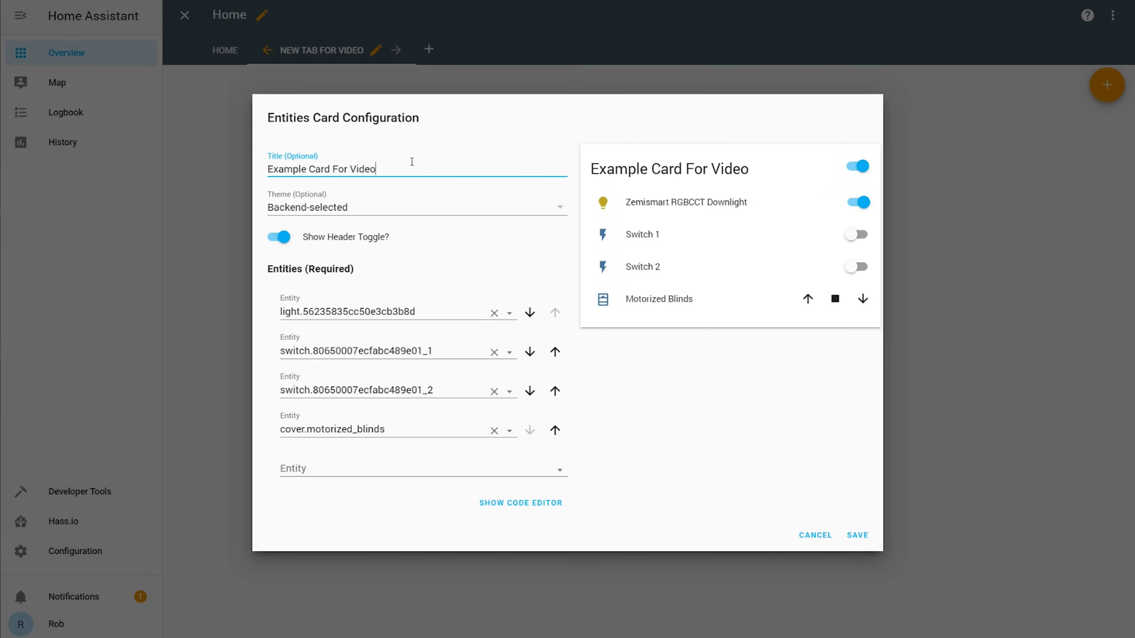
{"action": "left_click", "coordinate": [857, 535]}
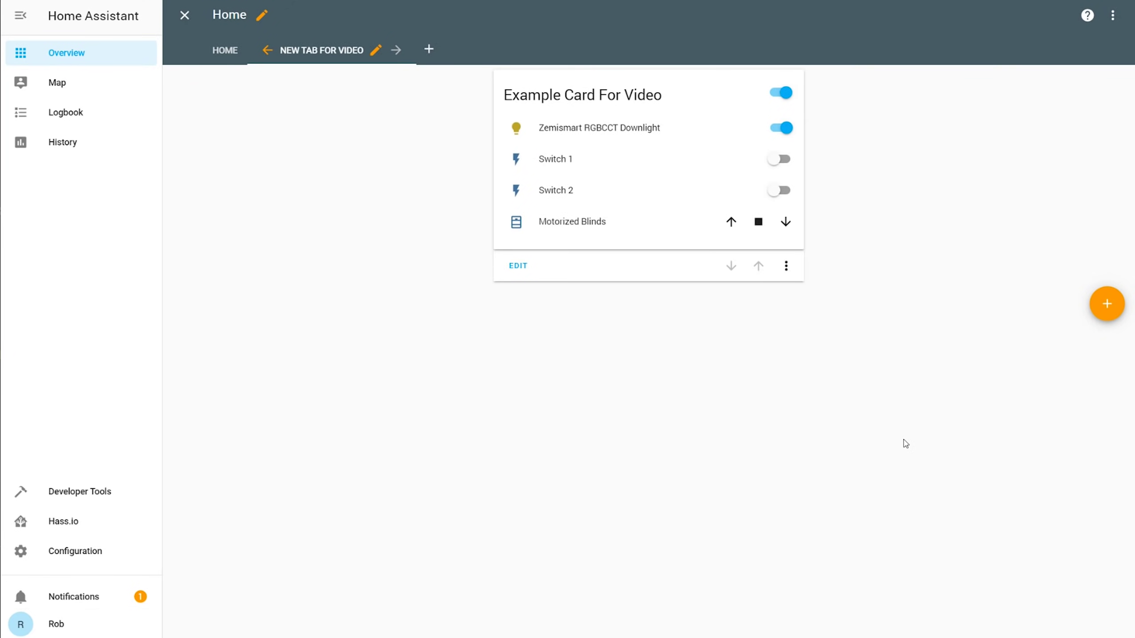
{"action": "left_click", "coordinate": [184, 15]}
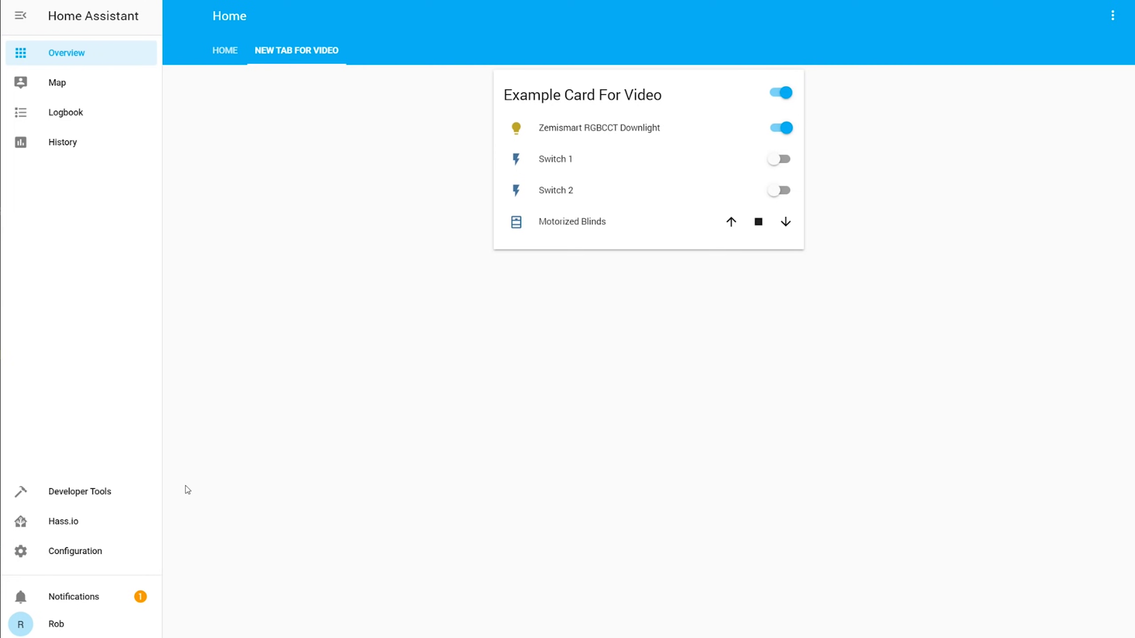
Step: Open the Configuration page from the sidebar
{"action": "left_click", "coordinate": [58, 559]}
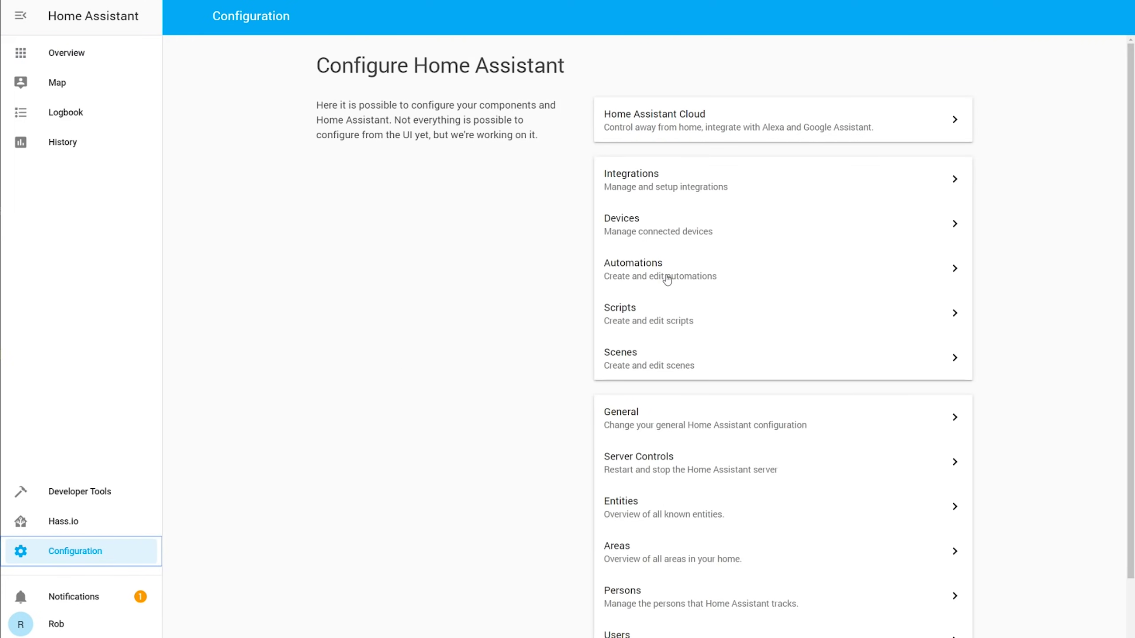
Step: Create a new script named 'Flash Lights'
{"action": "left_click", "coordinate": [671, 315]}
{"action": "left_click", "coordinate": [1104, 617]}
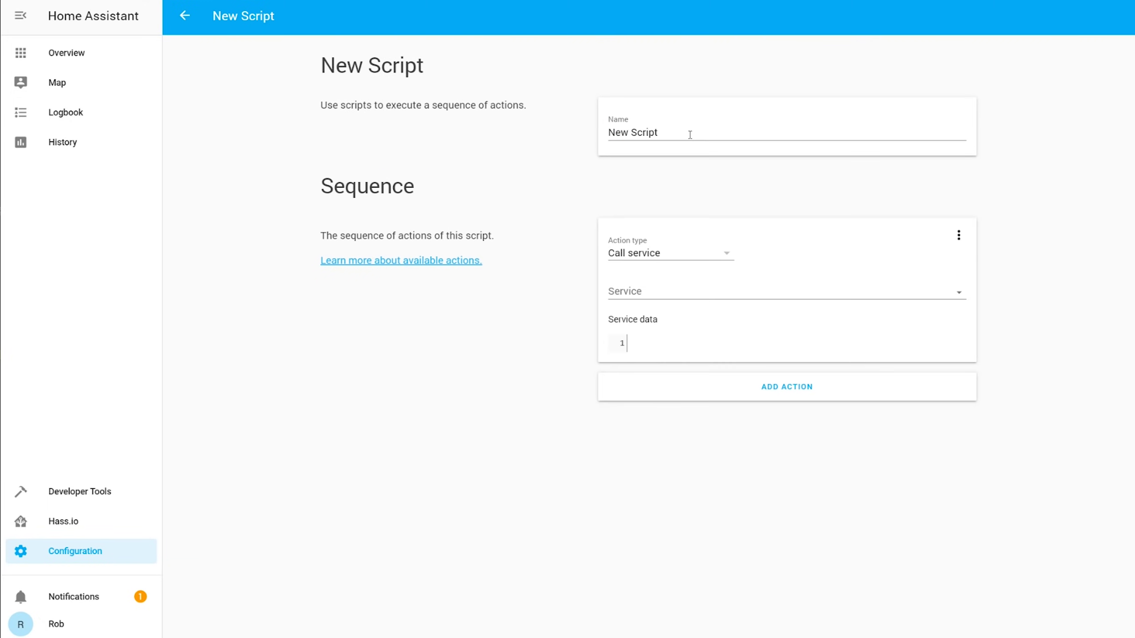
{"action": "left_click_drag", "start_coordinate": [690, 135], "coordinate": [527, 138]}
{"action": "type", "text": "Flash Lights"}
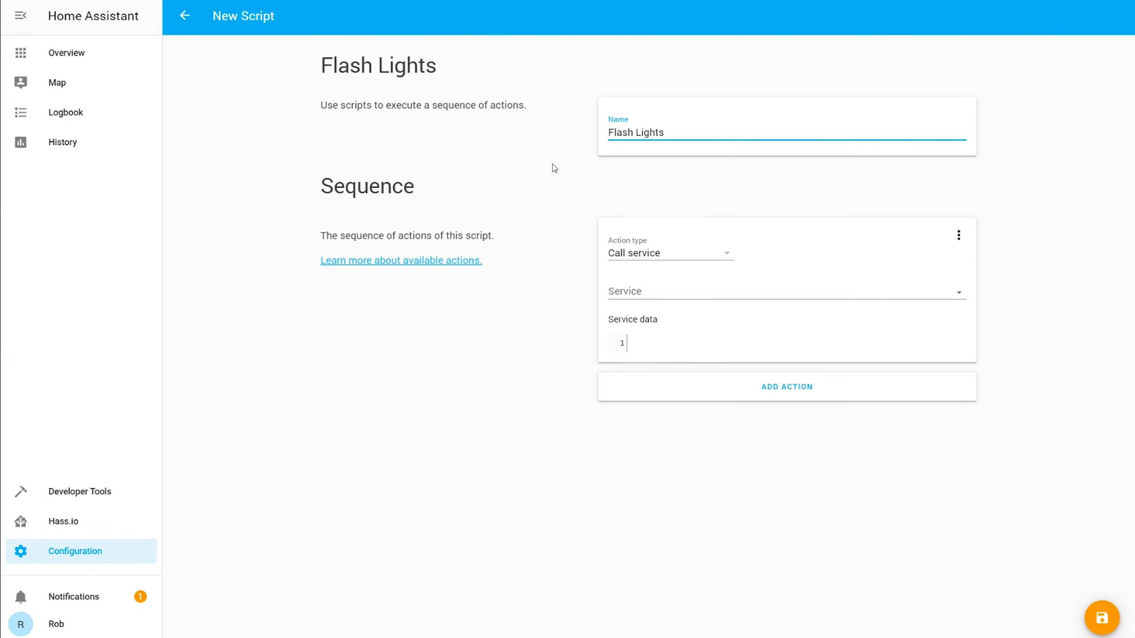
Step: Make the first action a light.toggle of the Zemismart downlight
{"action": "left_click", "coordinate": [652, 291]}
{"action": "type", "text": "light"}
{"action": "left_click", "coordinate": [665, 325]}
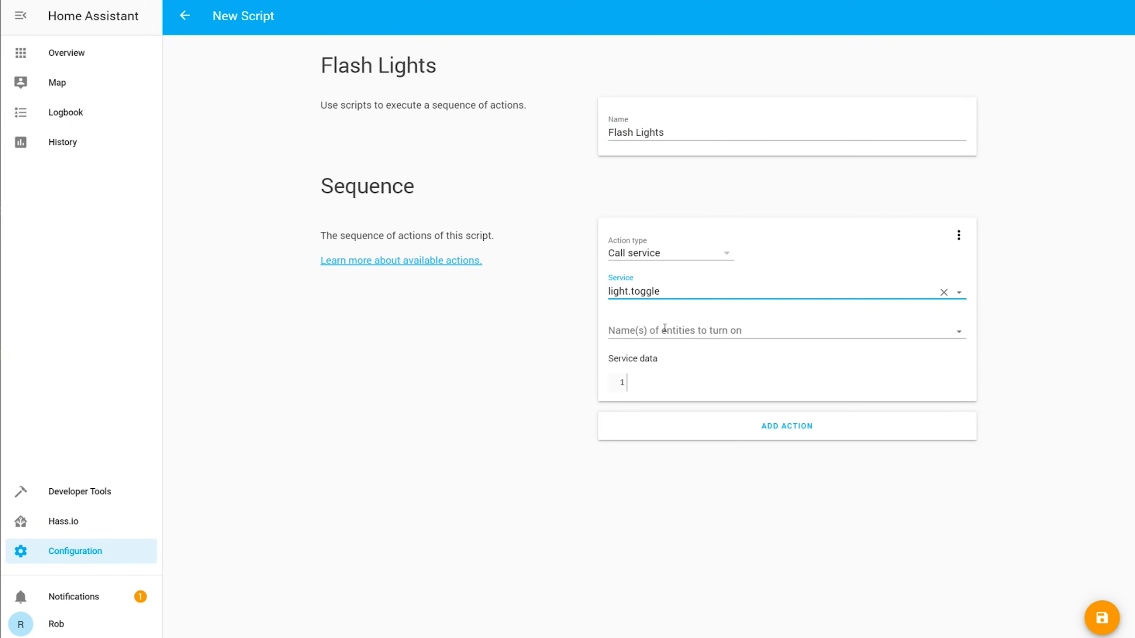
{"action": "left_click", "coordinate": [666, 330]}
{"action": "left_click", "coordinate": [685, 371]}
Step: Add a 2-second delay as the second action
{"action": "left_click", "coordinate": [719, 433]}
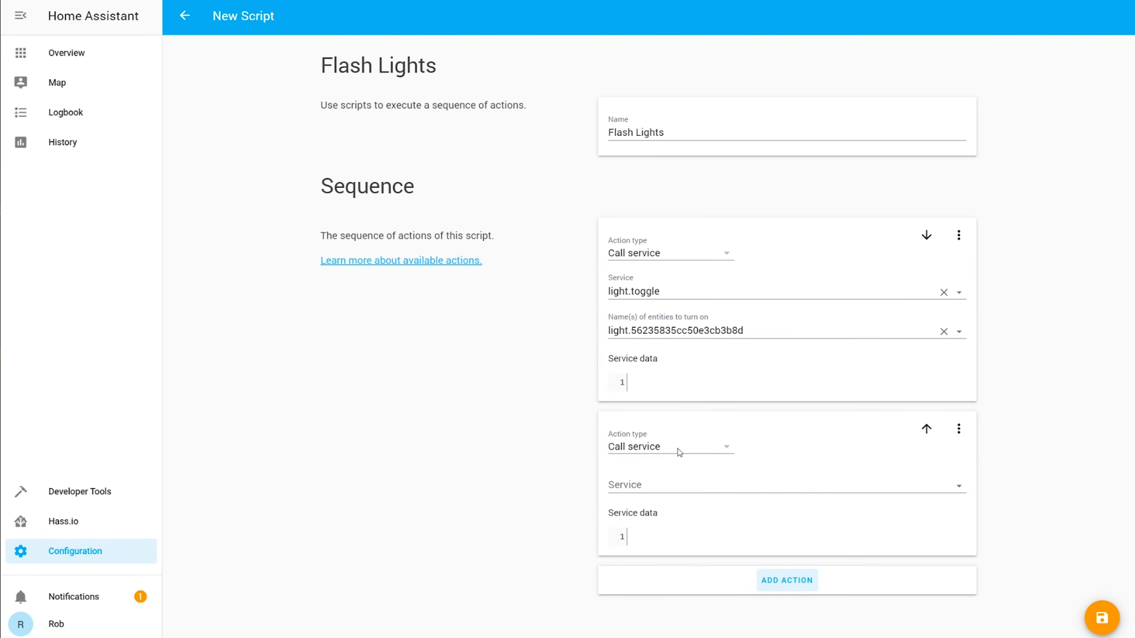
{"action": "left_click", "coordinate": [677, 449]}
{"action": "left_click", "coordinate": [684, 483]}
{"action": "type", "text": "2"}
Step: Add a third action toggling the Zemismart downlight again
{"action": "left_click", "coordinate": [765, 537]}
{"action": "scroll", "coordinate": [765, 537], "scroll_direction": "down", "scroll_amount": 2}
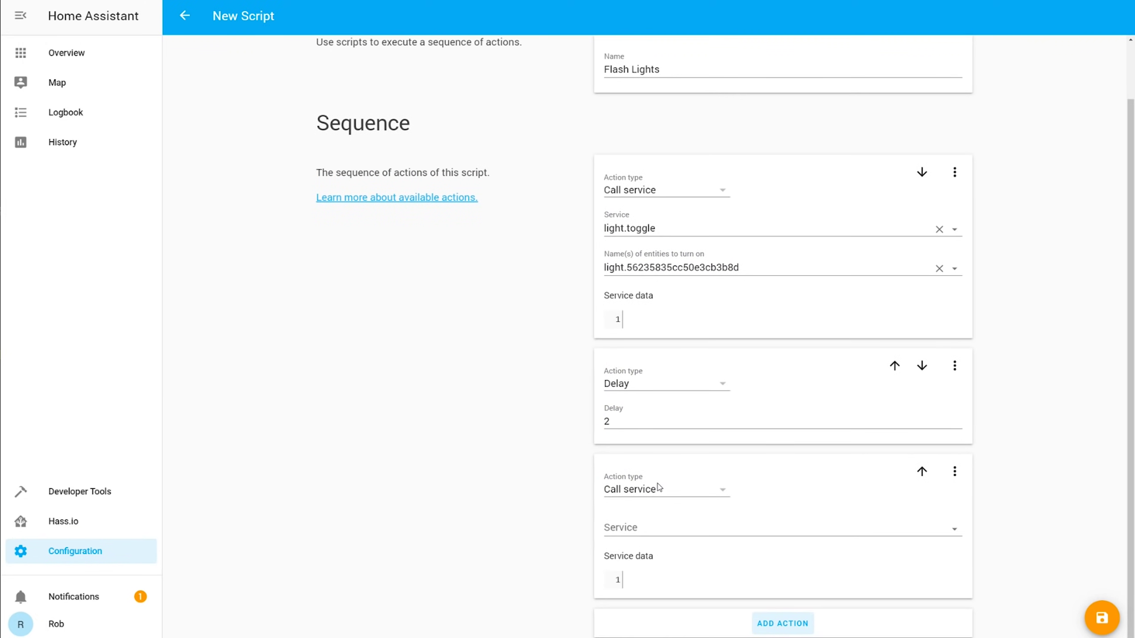
{"action": "left_click", "coordinate": [678, 524]}
{"action": "type", "text": "light.toggle"}
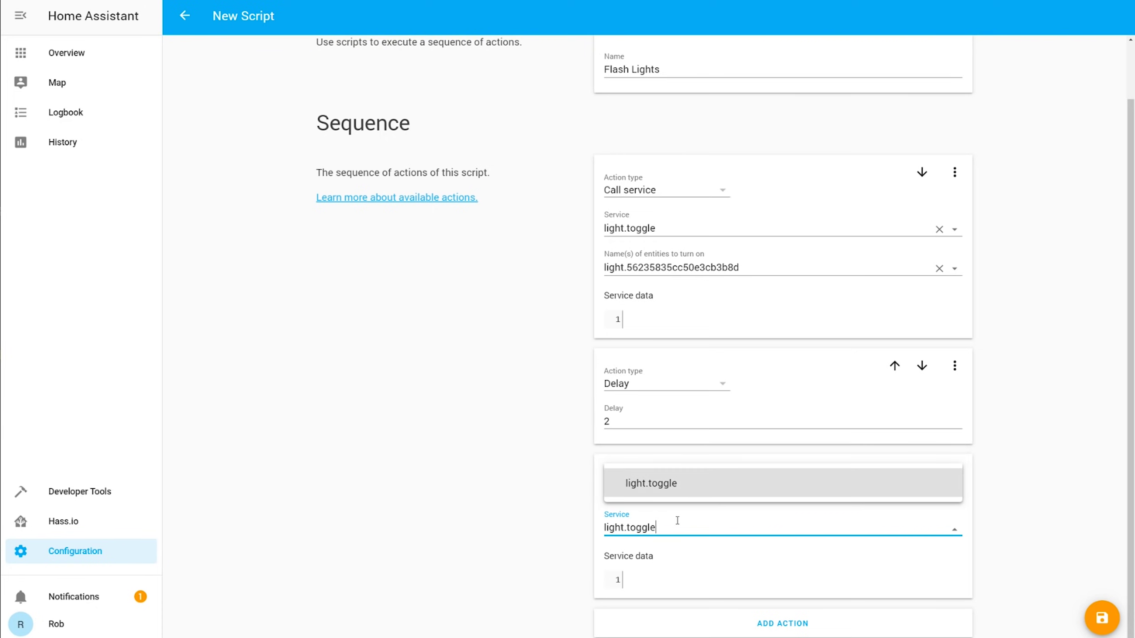
{"action": "left_click", "coordinate": [680, 483]}
{"action": "left_click", "coordinate": [671, 566]}
{"action": "left_click", "coordinate": [670, 532]}
{"action": "scroll", "coordinate": [443, 481], "scroll_direction": "down", "scroll_amount": 1}
{"action": "scroll", "coordinate": [838, 624], "scroll_direction": "down", "scroll_amount": 3}
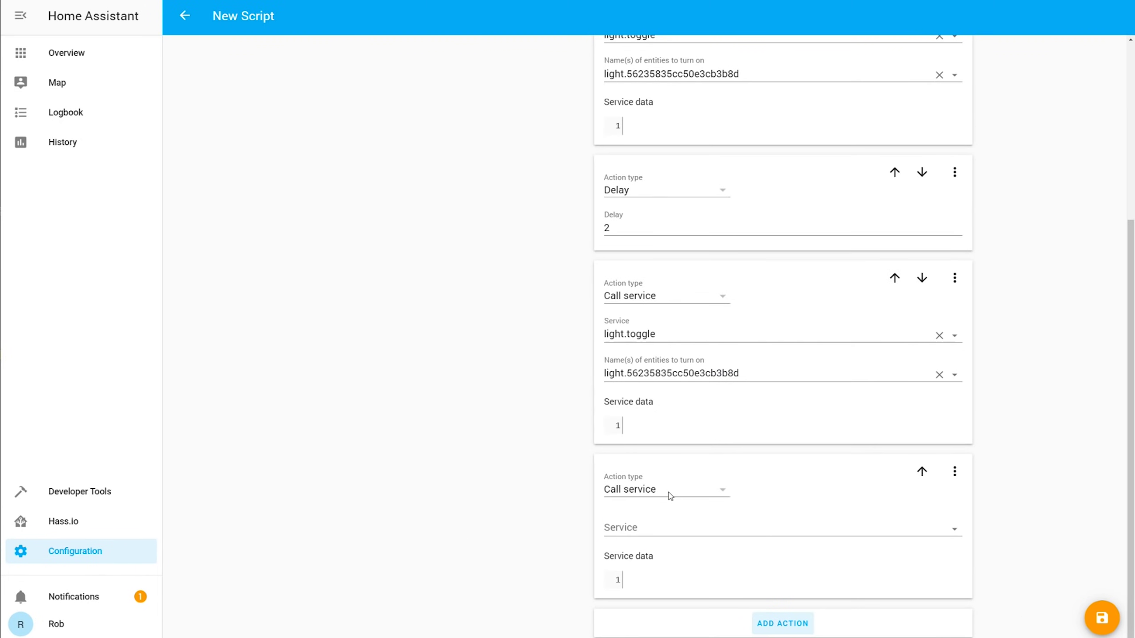
Step: Add another 2-second delay as the fourth action
{"action": "left_click", "coordinate": [669, 492]}
{"action": "left_click", "coordinate": [665, 518]}
{"action": "left_click", "coordinate": [670, 575]}
{"action": "type", "text": "2"}
Step: Add a fifth action with light.toggle on the downlight
{"action": "left_click", "coordinate": [780, 621]}
{"action": "scroll", "coordinate": [780, 622], "scroll_direction": "down", "scroll_amount": 3}
{"action": "left_click", "coordinate": [681, 491]}
{"action": "left_click", "coordinate": [684, 529]}
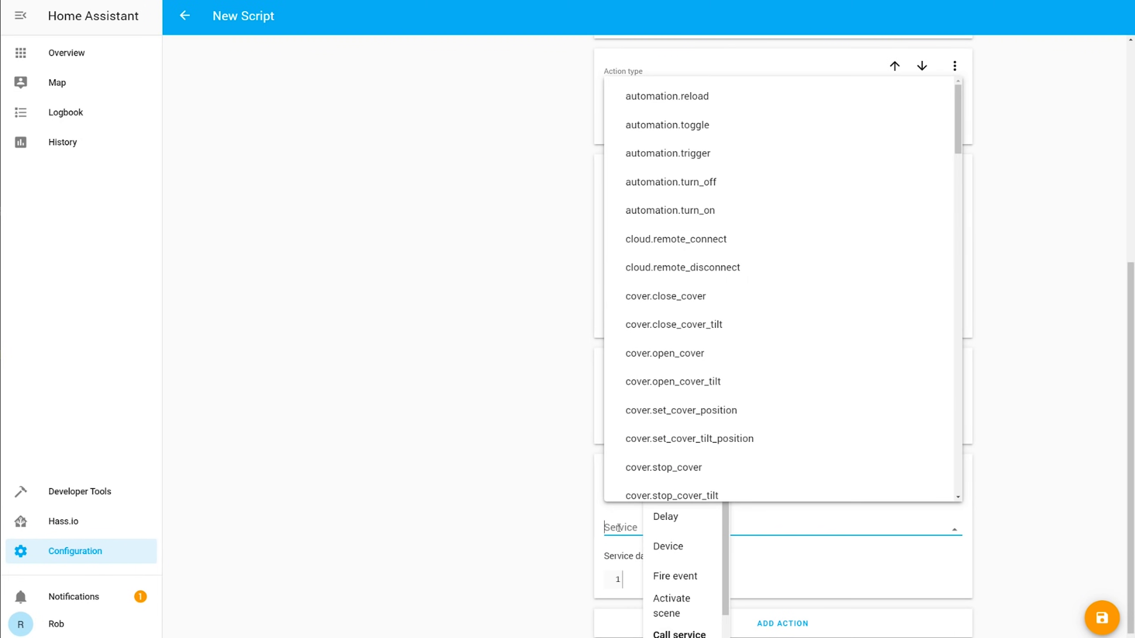
{"action": "type", "text": "light"}
{"action": "left_click", "coordinate": [694, 428]}
{"action": "left_click", "coordinate": [688, 524]}
{"action": "left_click", "coordinate": [670, 481]}
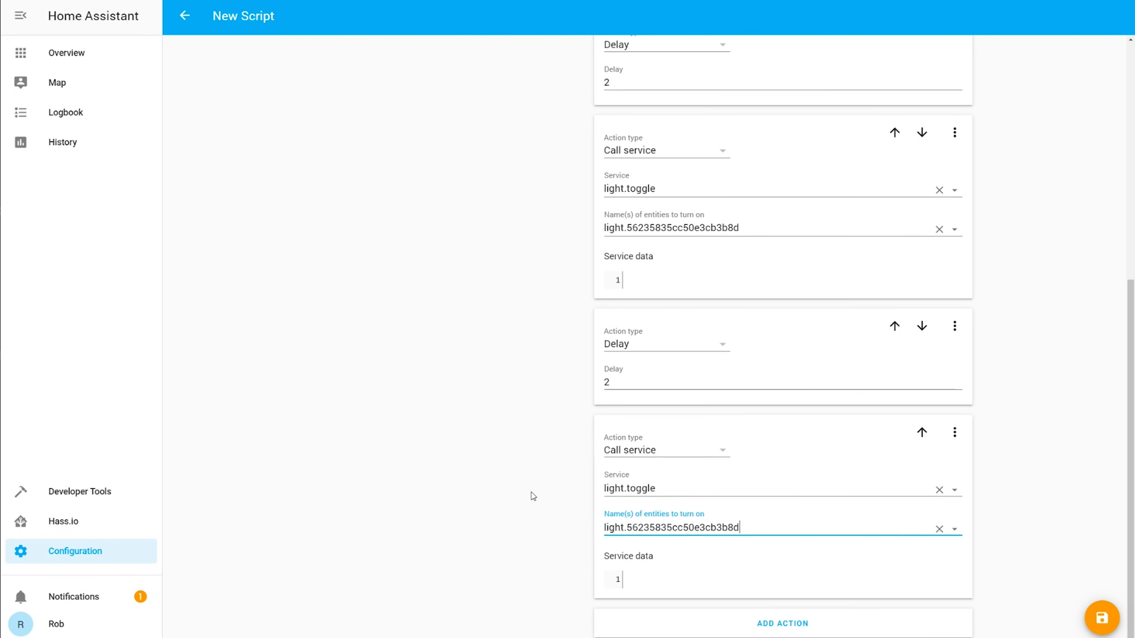
{"action": "scroll", "coordinate": [507, 484], "scroll_direction": "up", "scroll_amount": 1}
{"action": "scroll", "coordinate": [503, 480], "scroll_direction": "down", "scroll_amount": 1}
Step: Append a further 2-second delay step
{"action": "left_click", "coordinate": [772, 624]}
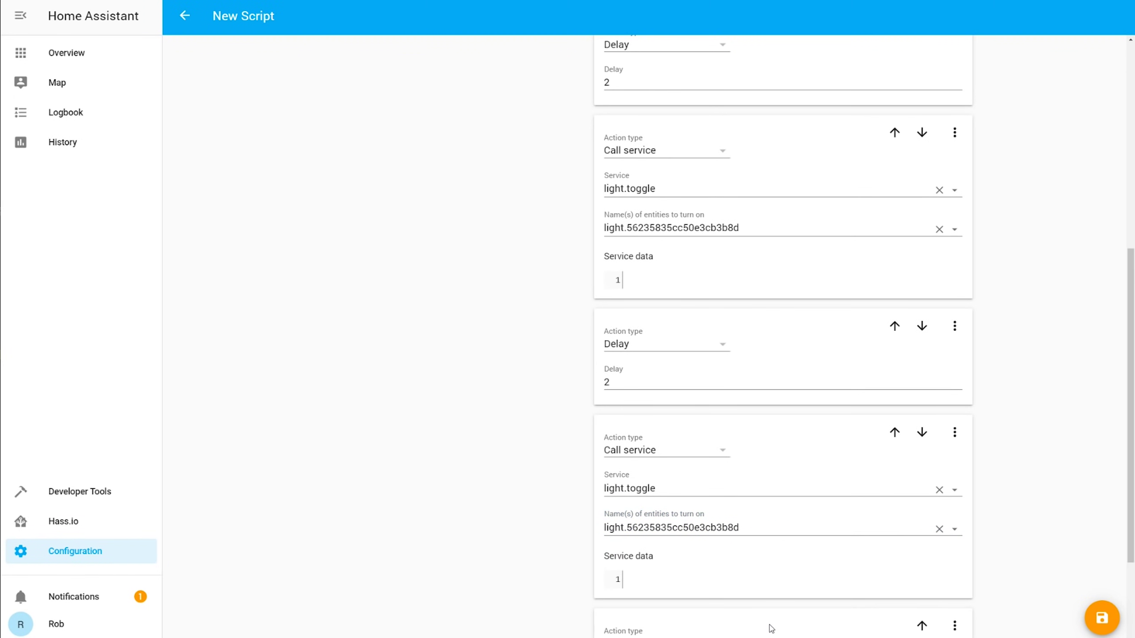
{"action": "scroll", "coordinate": [669, 508], "scroll_direction": "down", "scroll_amount": 3}
{"action": "left_click", "coordinate": [669, 492]}
{"action": "left_click", "coordinate": [666, 514]}
{"action": "left_click", "coordinate": [660, 575]}
{"action": "type", "text": "2"}
Step: Add a final light.toggle of the Zemismart RGBCCT Downlight, then view the Plex Optiplex entities
{"action": "left_click", "coordinate": [783, 623]}
{"action": "scroll", "coordinate": [743, 605], "scroll_direction": "down", "scroll_amount": 3}
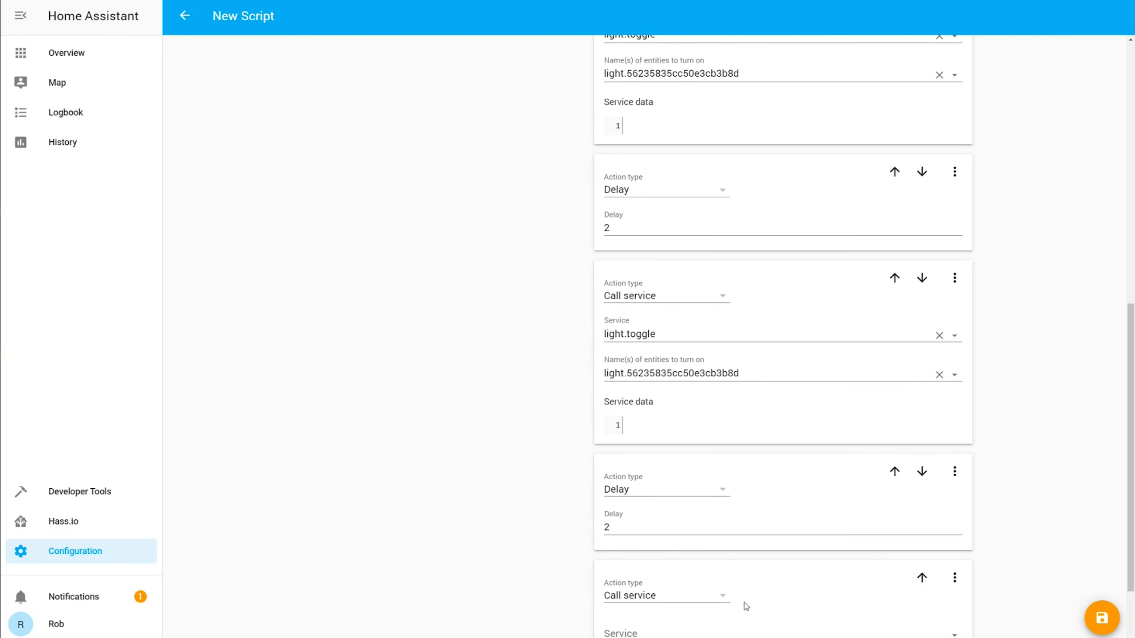
{"action": "left_click", "coordinate": [680, 527]}
{"action": "type", "text": "light"}
{"action": "left_click", "coordinate": [670, 426]}
{"action": "left_click", "coordinate": [666, 567]}
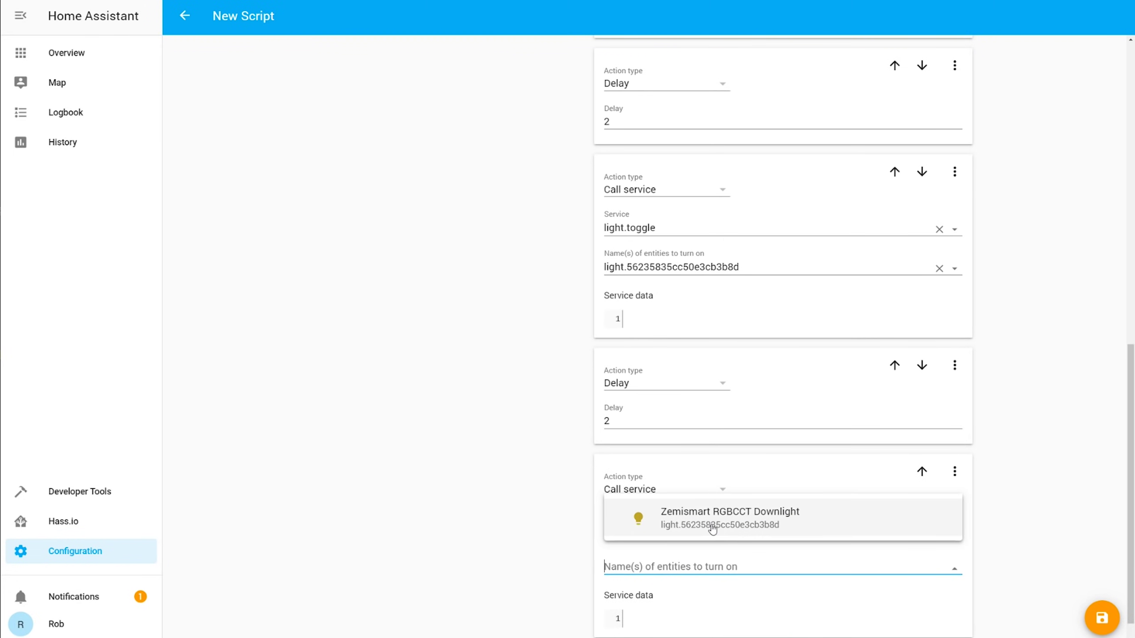
{"action": "left_click", "coordinate": [697, 517]}
{"action": "scroll", "coordinate": [1059, 545], "scroll_direction": "down", "scroll_amount": 1}
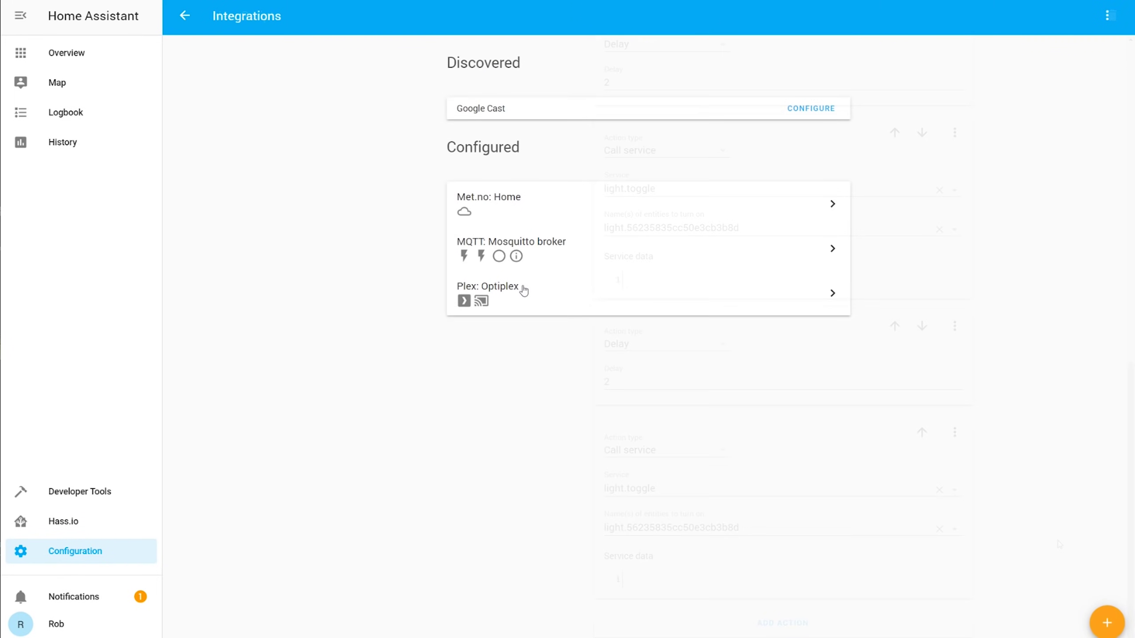
{"action": "left_click", "coordinate": [521, 288]}
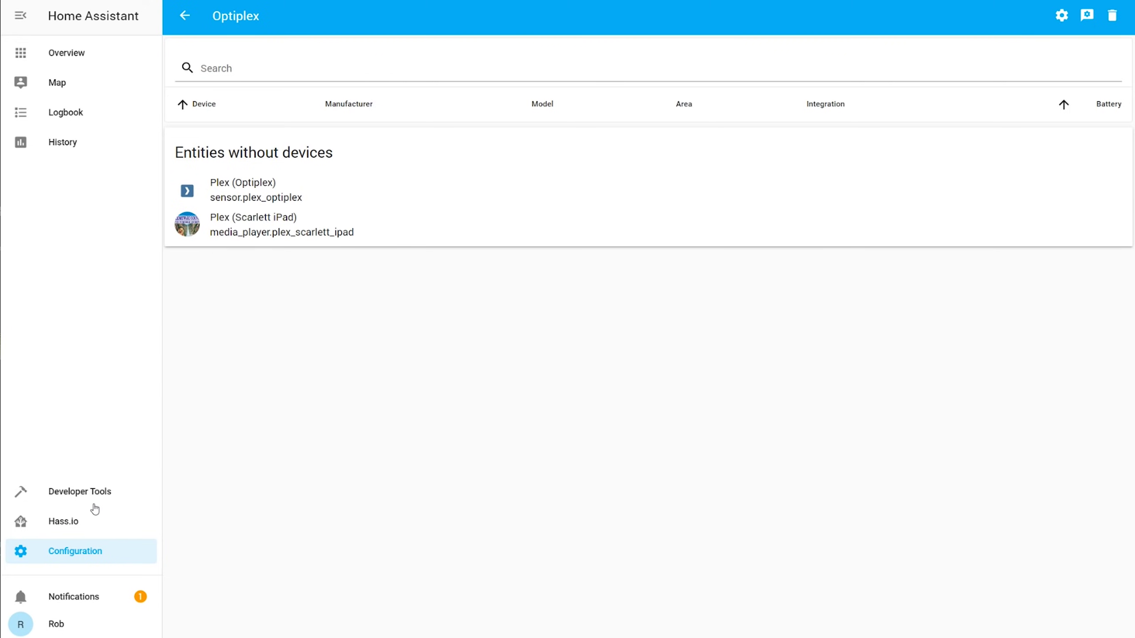
Step: Start a new automation, skipping the plain-language helper
{"action": "left_click", "coordinate": [62, 552]}
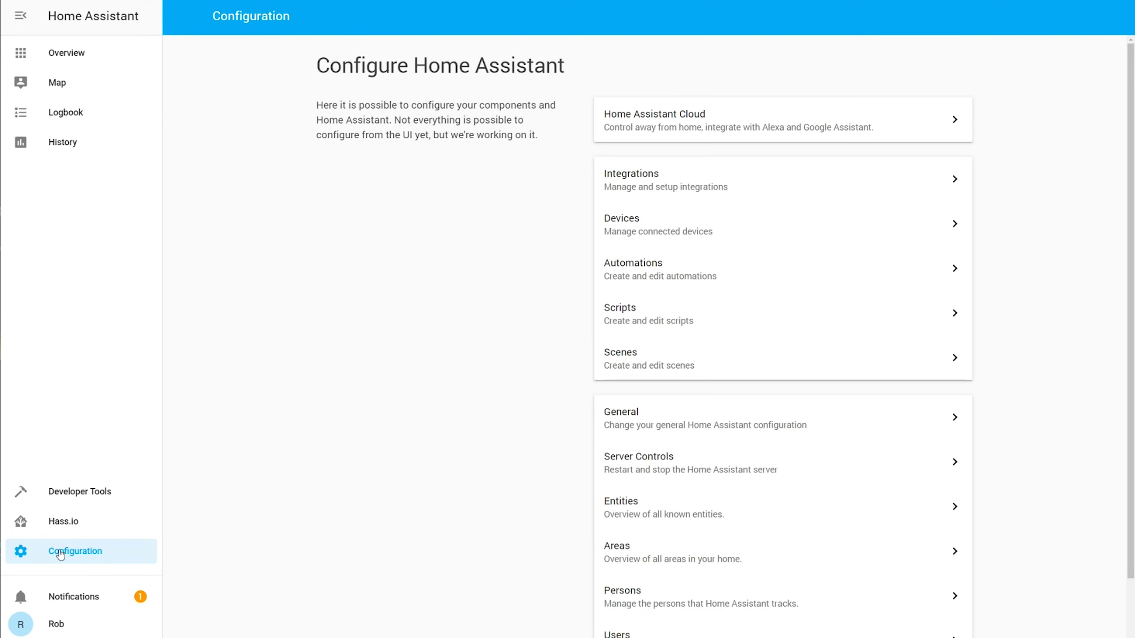
{"action": "left_click", "coordinate": [743, 278]}
{"action": "left_click", "coordinate": [1102, 615]}
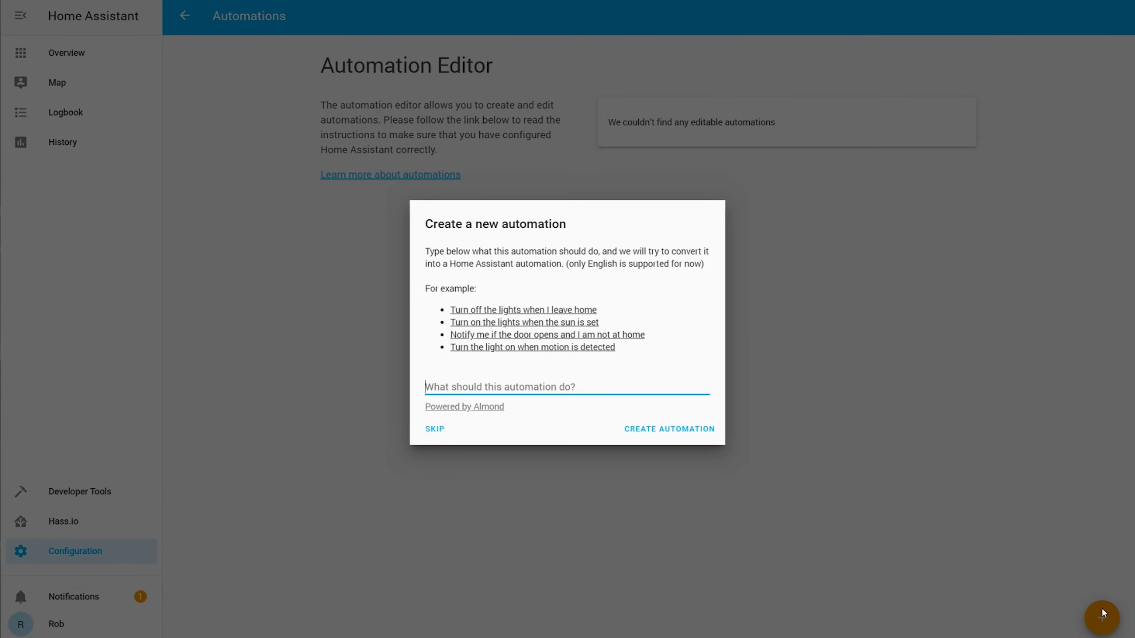
{"action": "left_click", "coordinate": [435, 429]}
Step: Give it a State trigger on media_player.plex_scarlett_ipad
{"action": "left_click", "coordinate": [672, 291]}
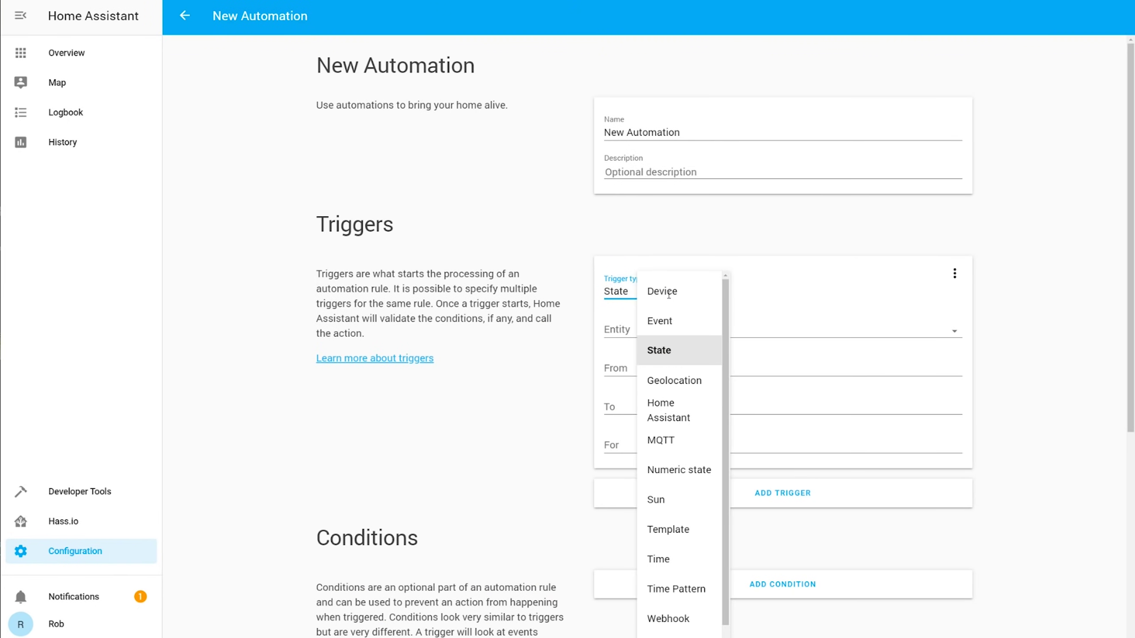
{"action": "left_click", "coordinate": [663, 350]}
{"action": "left_click", "coordinate": [670, 329]}
{"action": "type", "text": "me"}
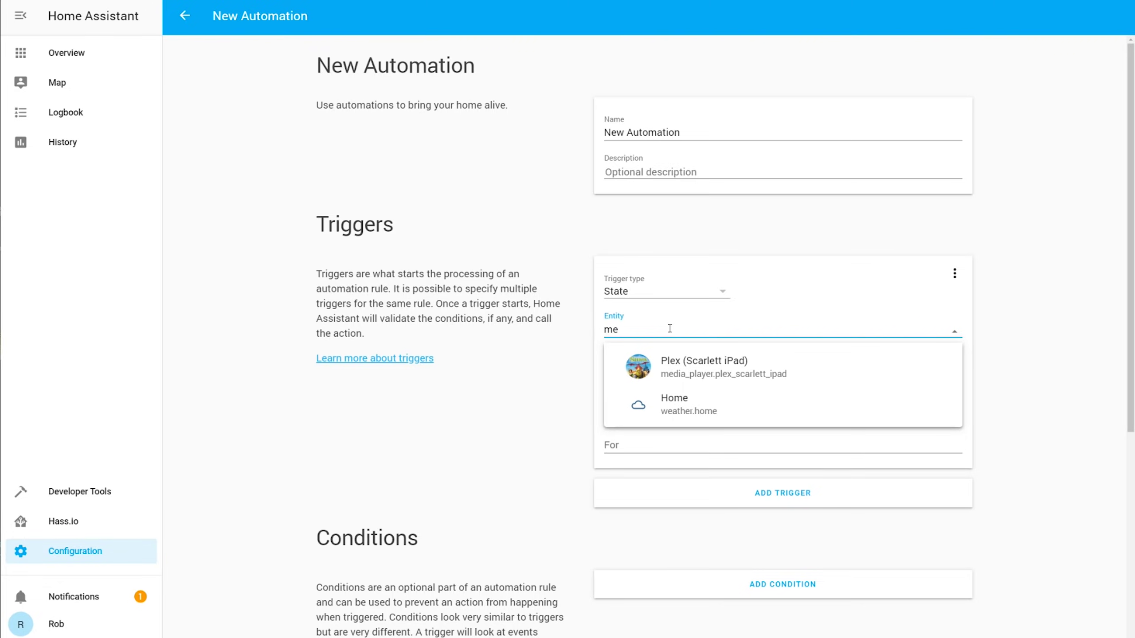
{"action": "left_click", "coordinate": [670, 367]}
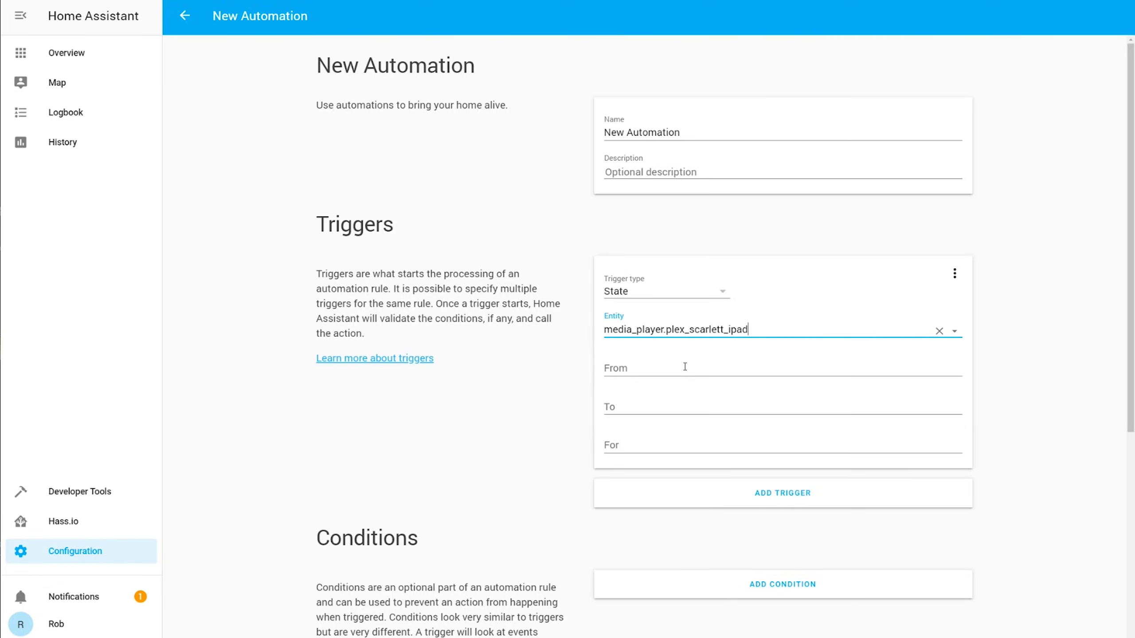
{"action": "scroll", "coordinate": [518, 341], "scroll_direction": "down", "scroll_amount": 3}
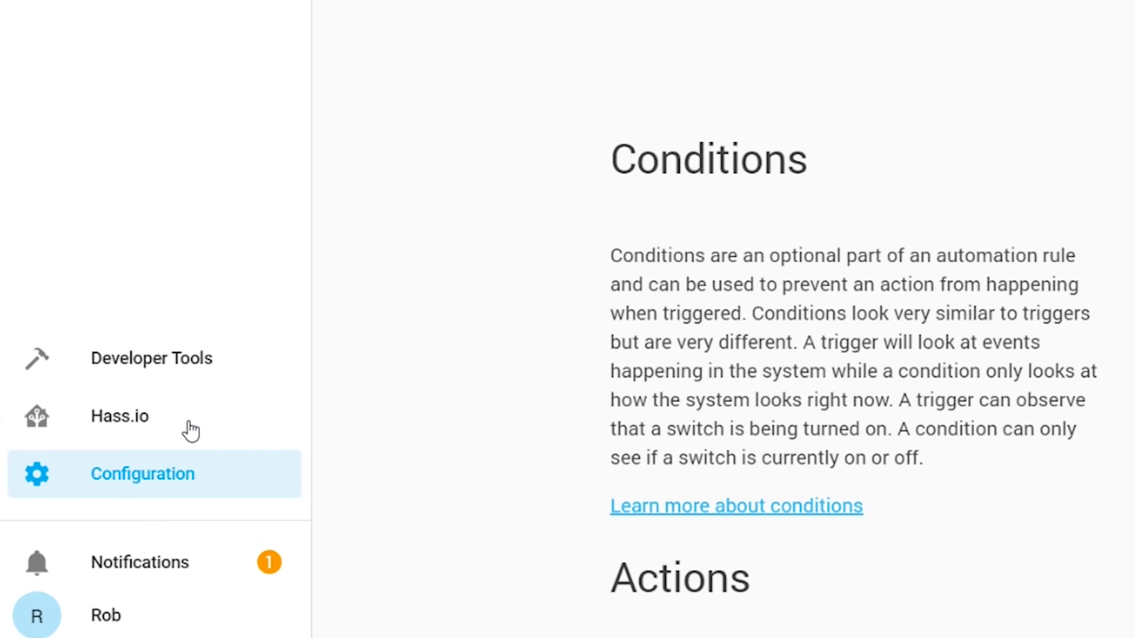
Step: Open Developer Tools to check the Plex iPad player's current state
{"action": "left_click", "coordinate": [195, 375]}
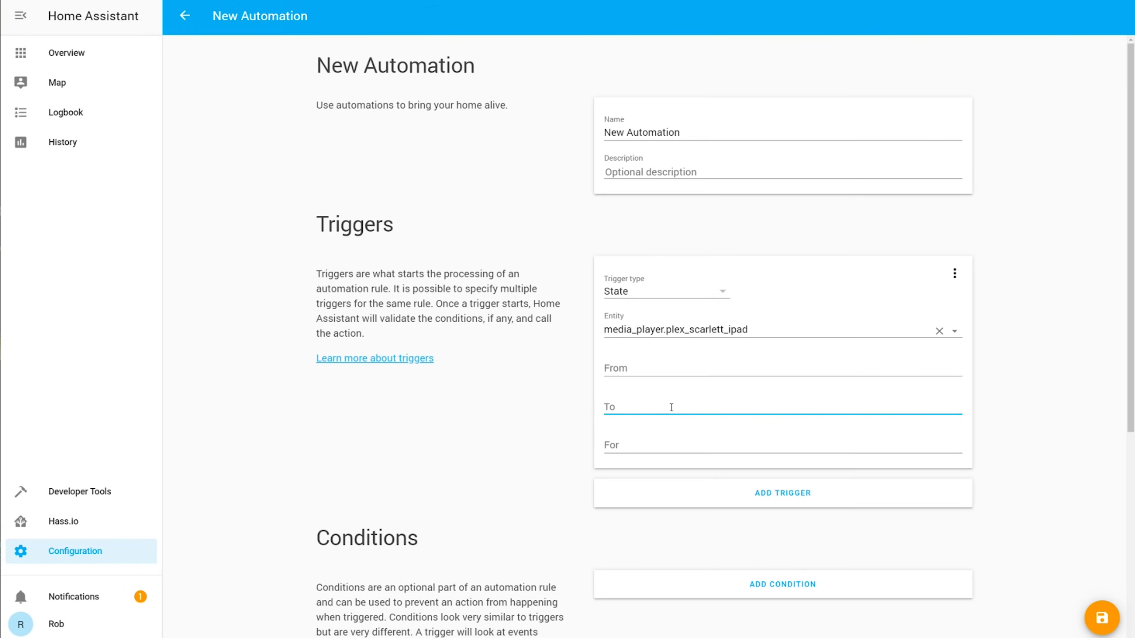
Step: Set the trigger's To state to 'playing'
{"action": "type", "text": "play"}
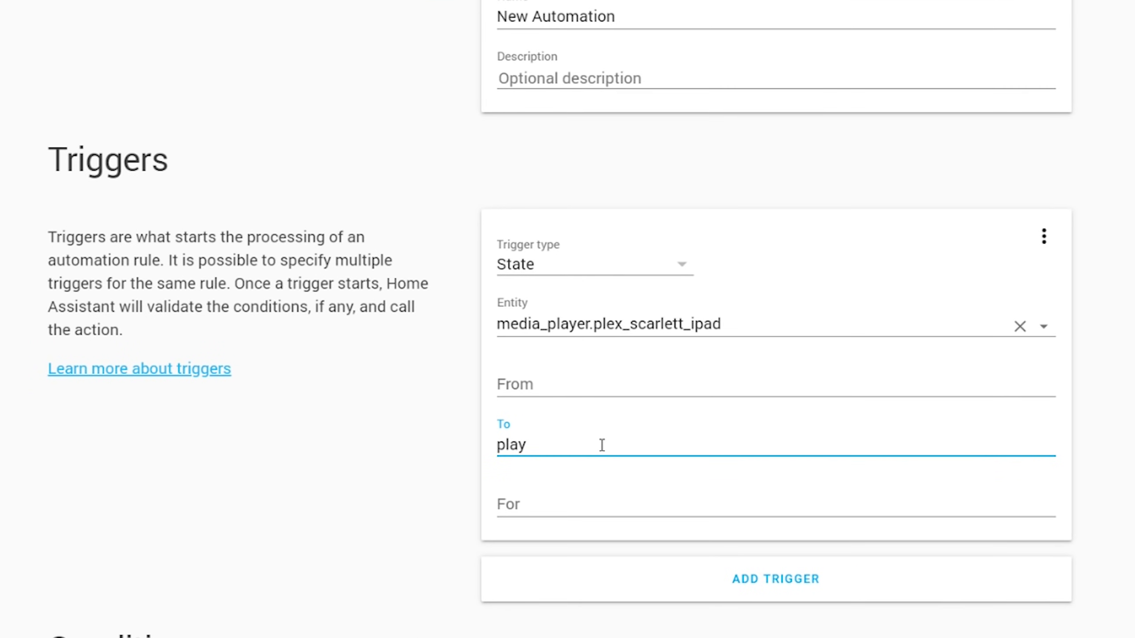
{"action": "type", "text": "ing"}
{"action": "left_click", "coordinate": [228, 481]}
{"action": "scroll", "coordinate": [232, 481], "scroll_direction": "down", "scroll_amount": 10}
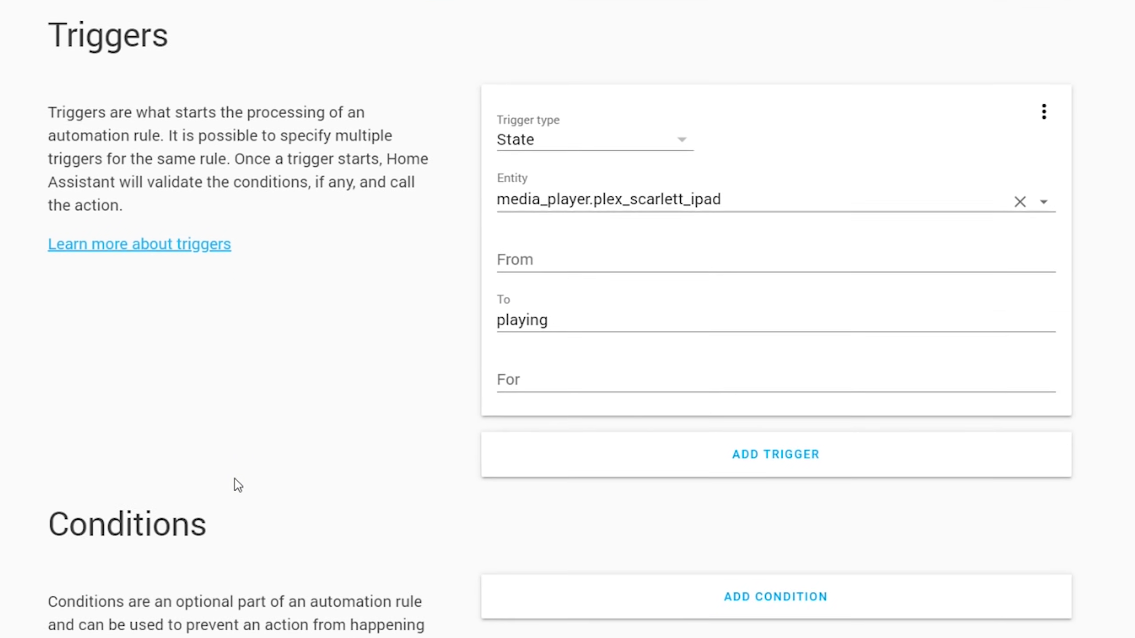
Step: Add a Time condition from 16:00:00 to 18:00:00
{"action": "left_click", "coordinate": [838, 272]}
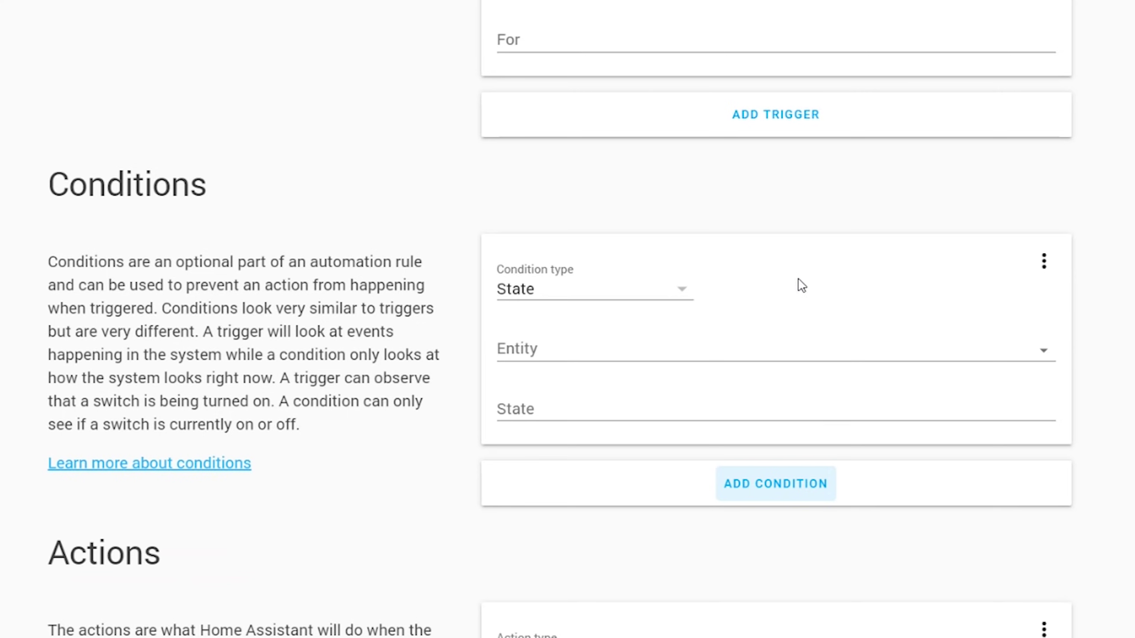
{"action": "left_click", "coordinate": [622, 289]}
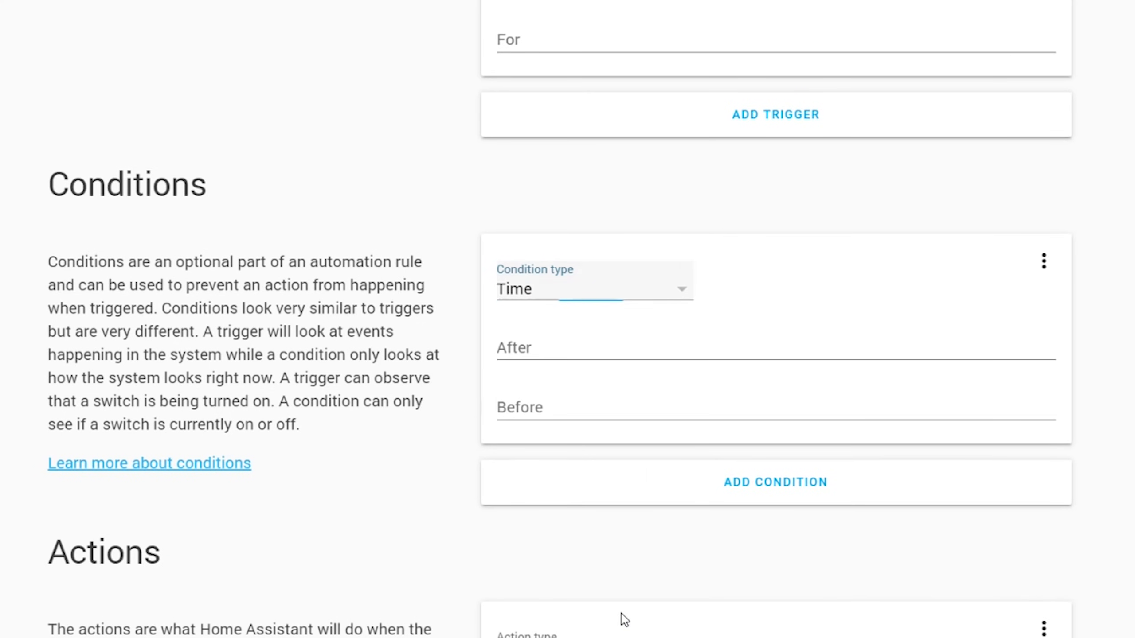
{"action": "left_click", "coordinate": [561, 344]}
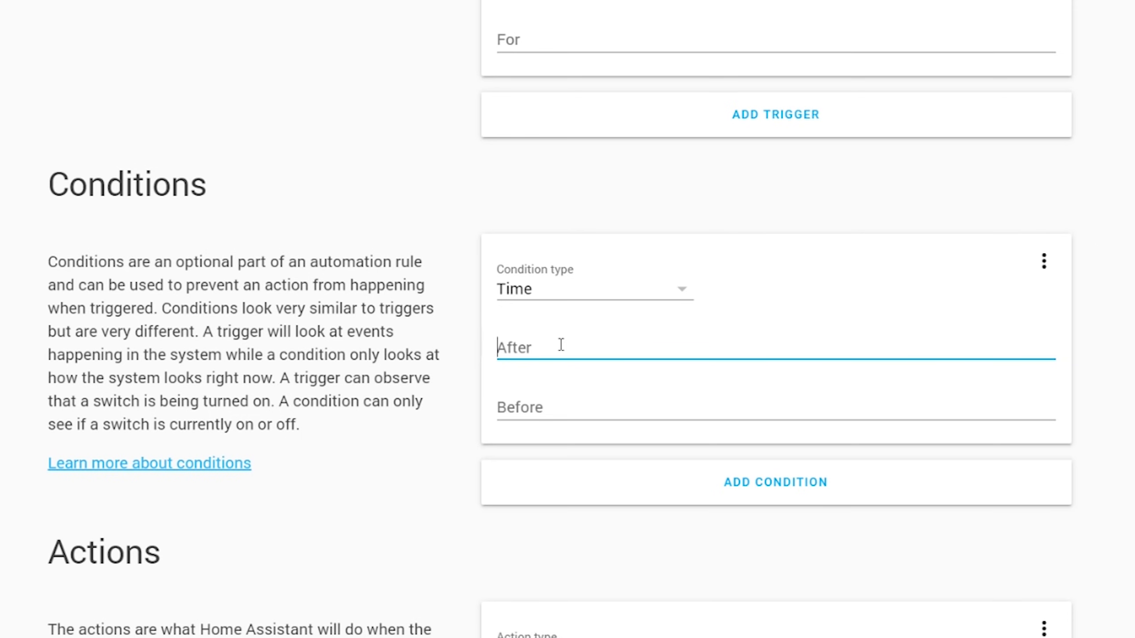
{"action": "type", "text": "16:00:00"}
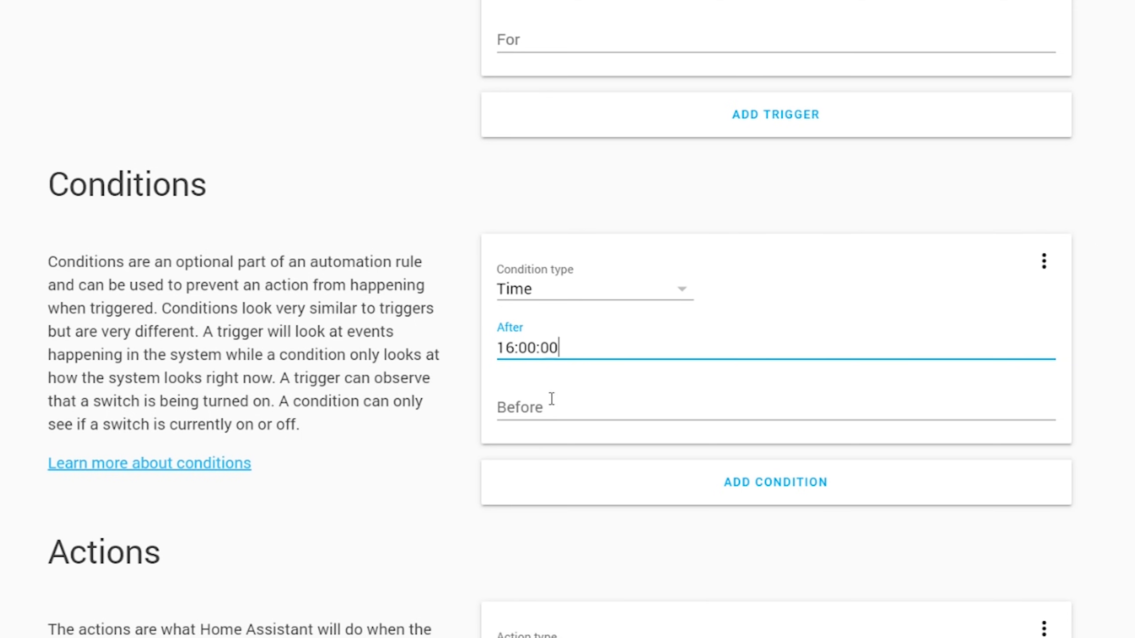
{"action": "left_click", "coordinate": [554, 398]}
{"action": "type", "text": "18"}
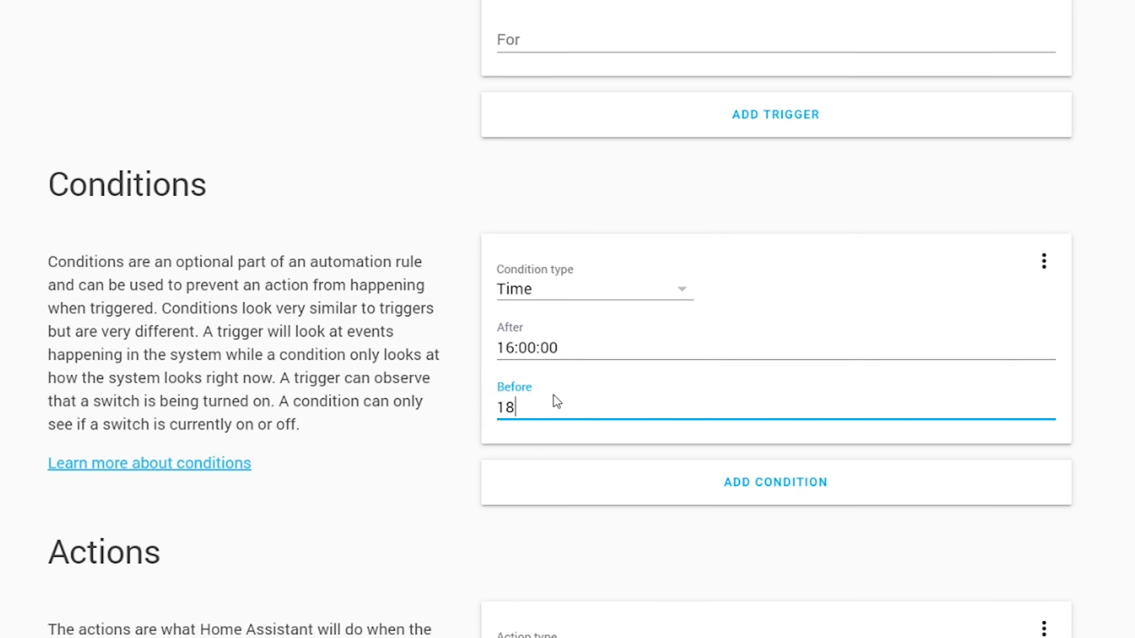
{"action": "type", "text": ":00:00"}
{"action": "left_click", "coordinate": [393, 351]}
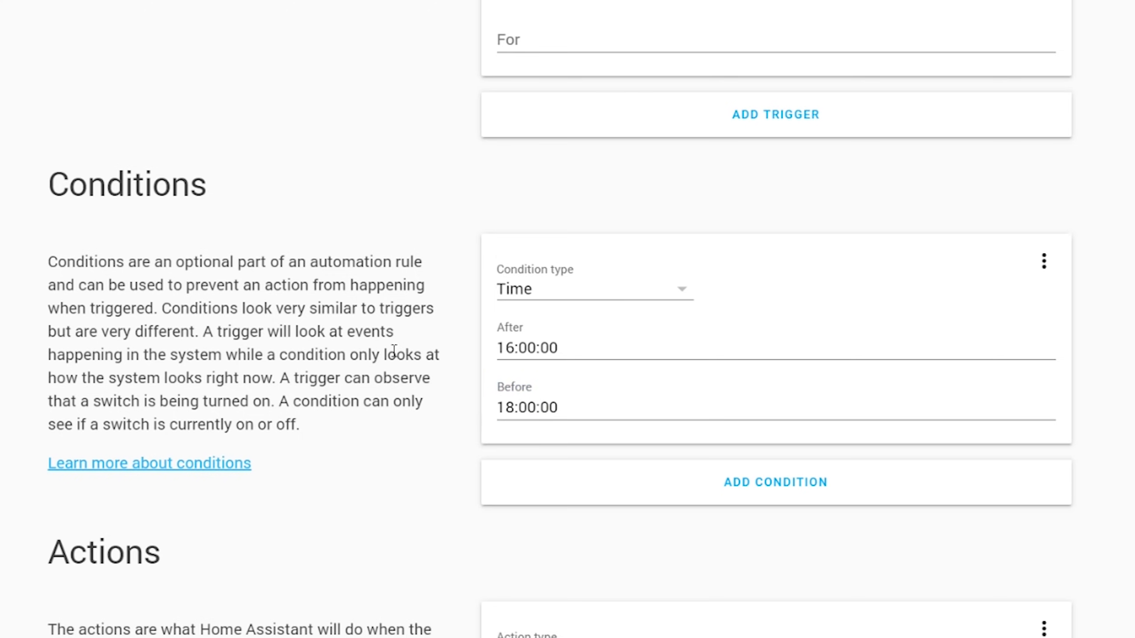
{"action": "scroll", "coordinate": [394, 354], "scroll_direction": "down", "scroll_amount": 5}
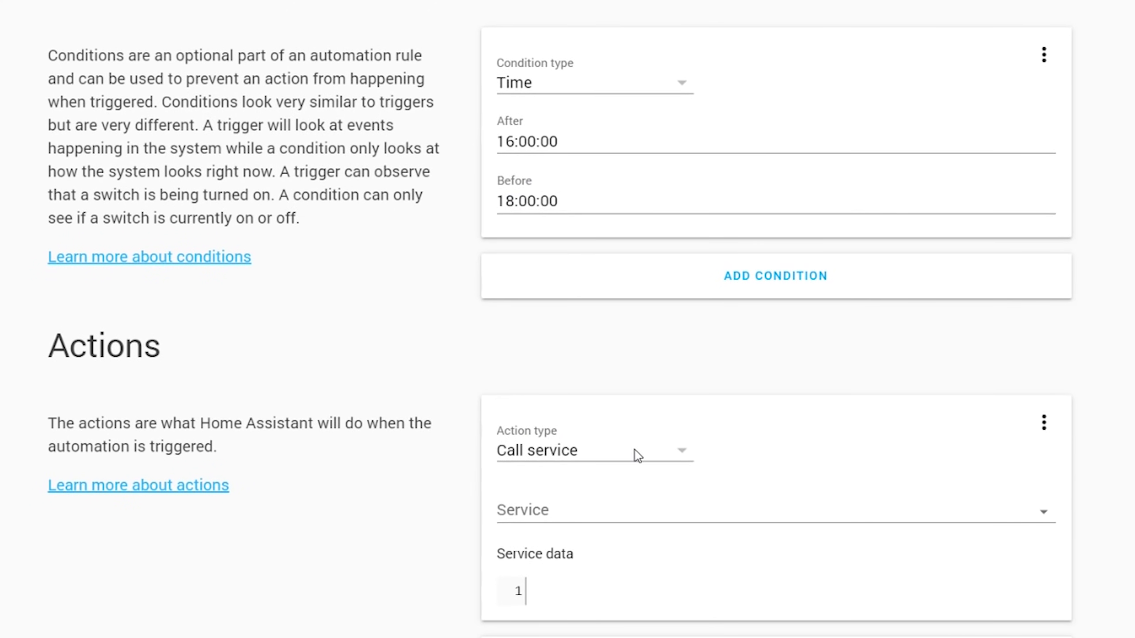
Step: Make the action call script.1580175258780 and save the automation
{"action": "left_click", "coordinate": [637, 455]}
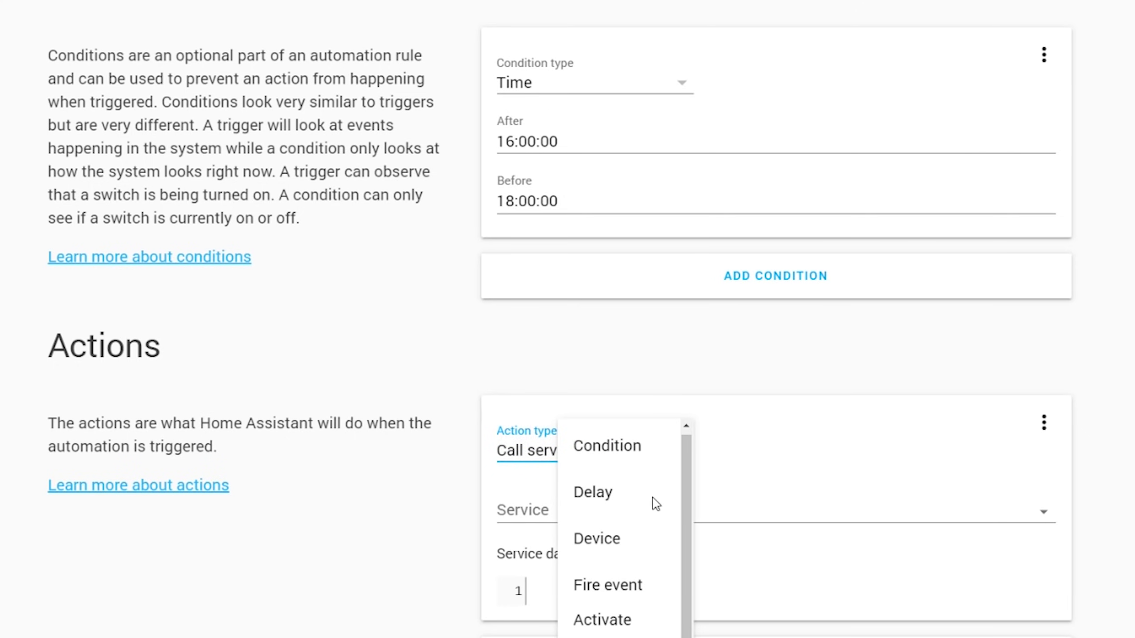
{"action": "key", "text": "Escape"}
{"action": "left_click", "coordinate": [580, 516]}
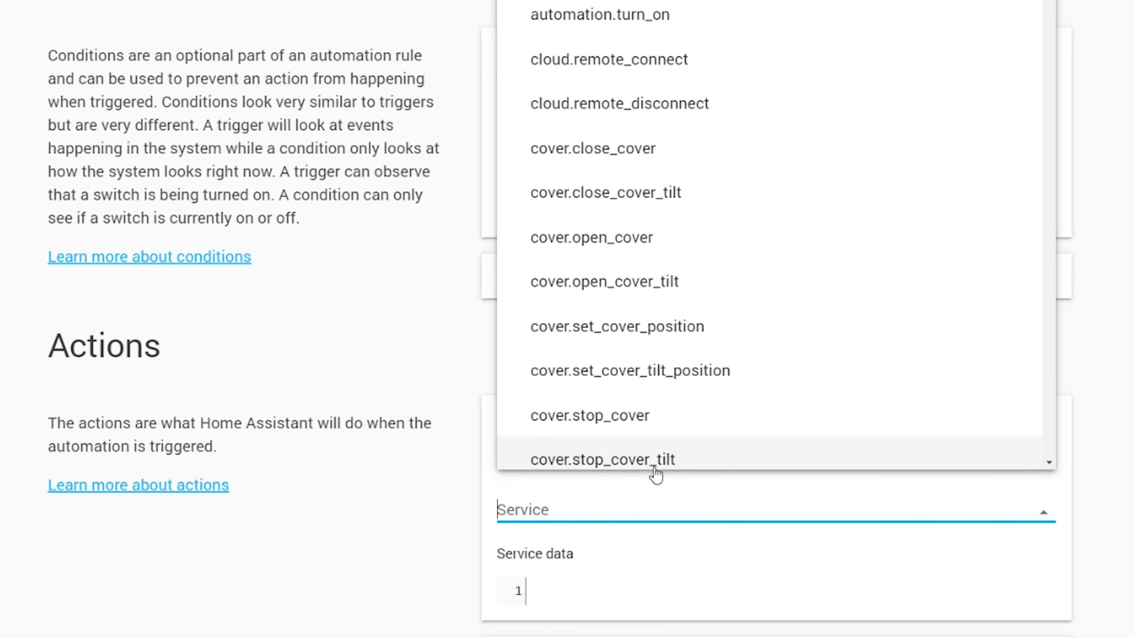
{"action": "type", "text": "script"}
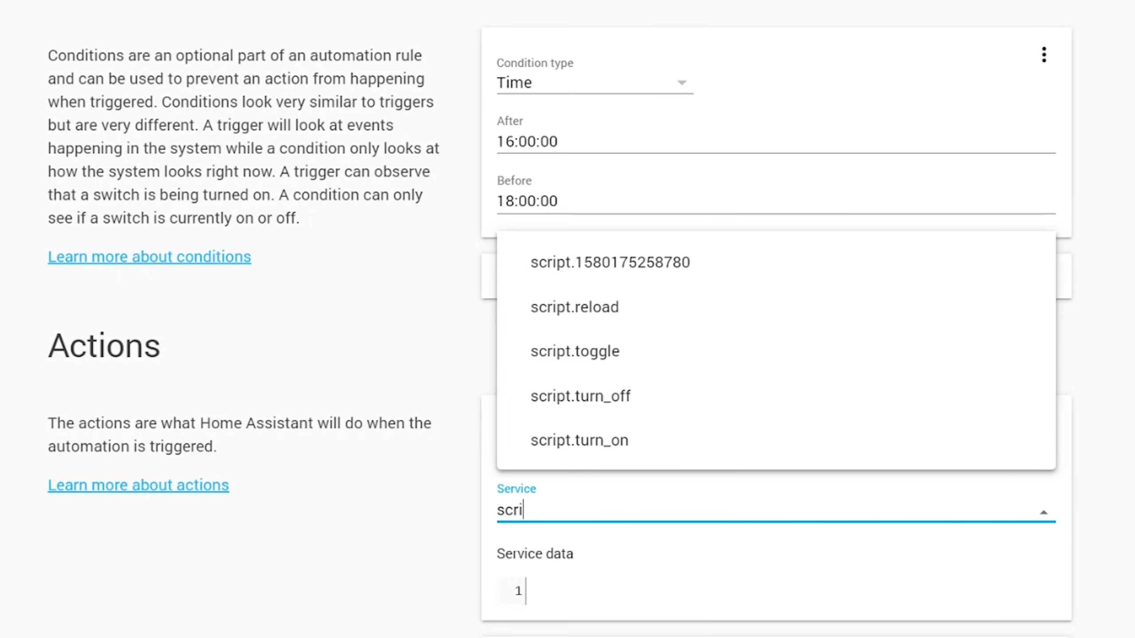
{"action": "left_click", "coordinate": [756, 266]}
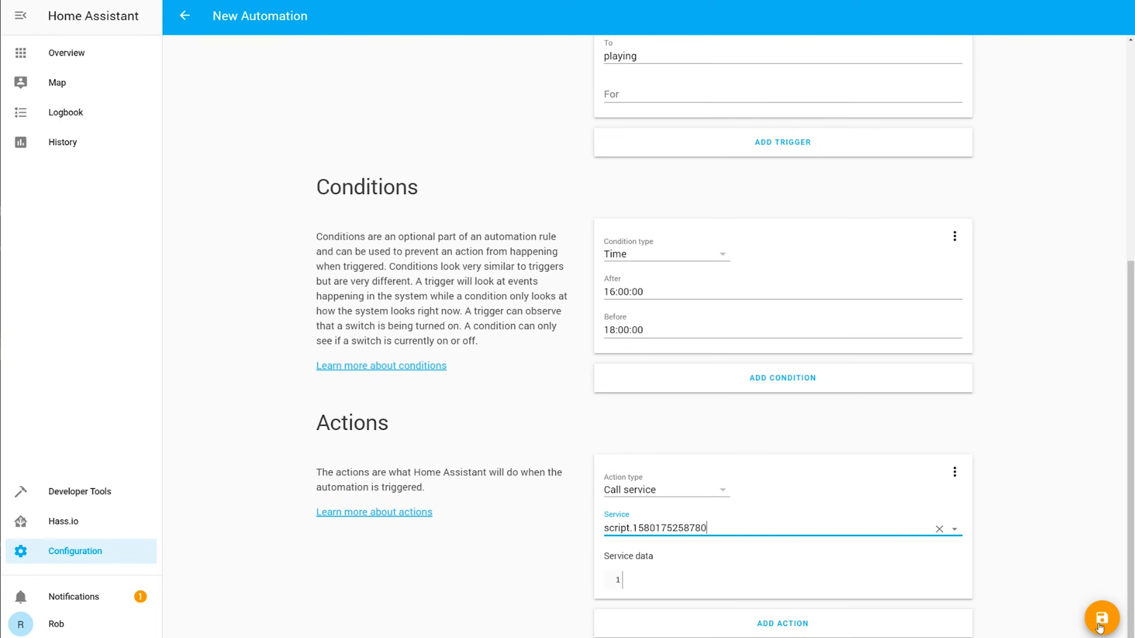
{"action": "left_click", "coordinate": [1102, 625]}
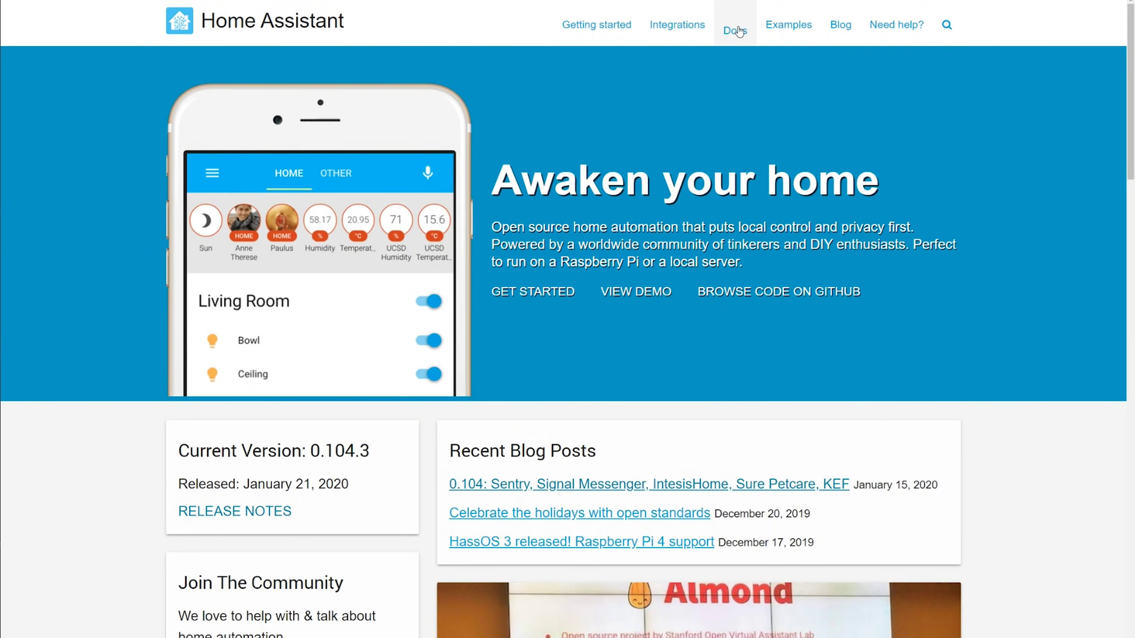
Step: Open the Docs' 'Troubleshooting installation problems' page under Installation
{"action": "left_click", "coordinate": [738, 28]}
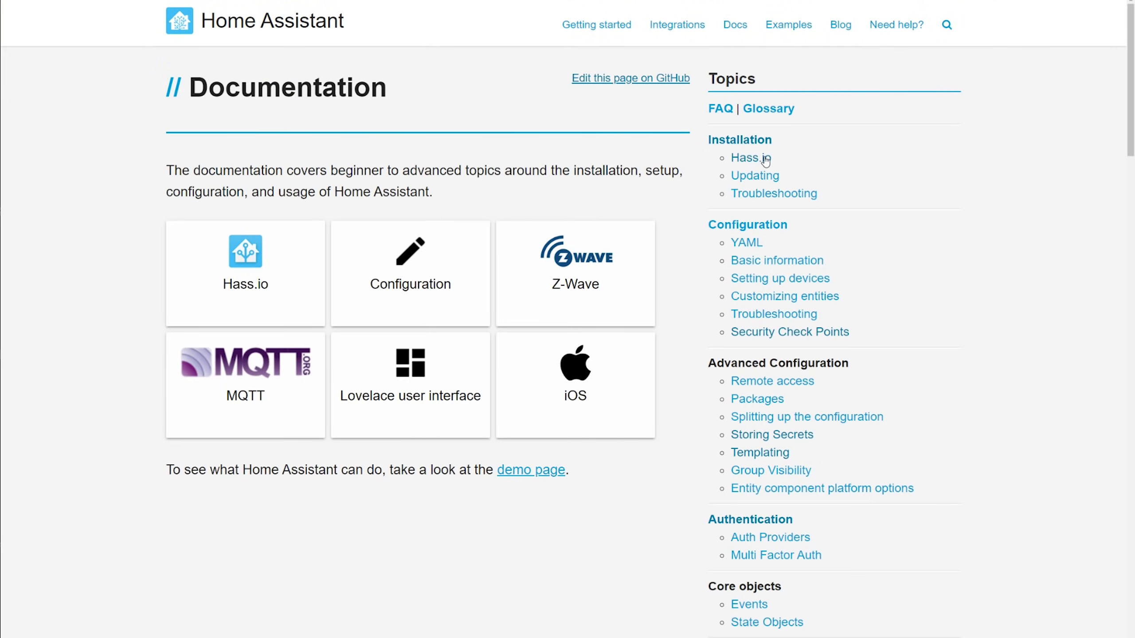
{"action": "left_click", "coordinate": [761, 195]}
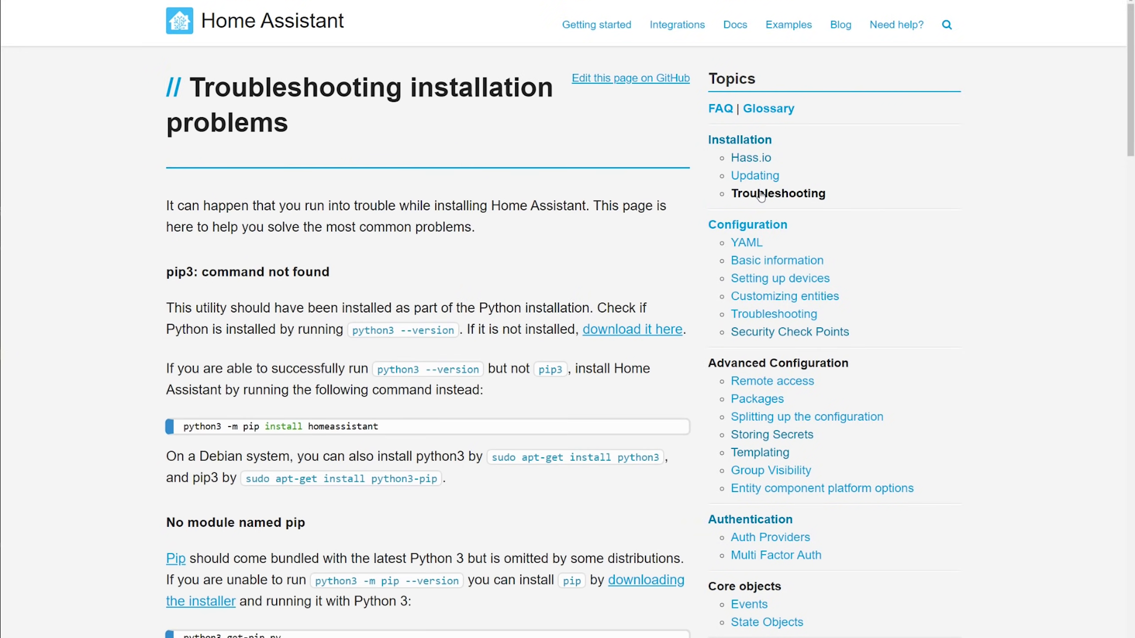
{"action": "scroll", "coordinate": [874, 209], "scroll_direction": "down", "scroll_amount": 20}
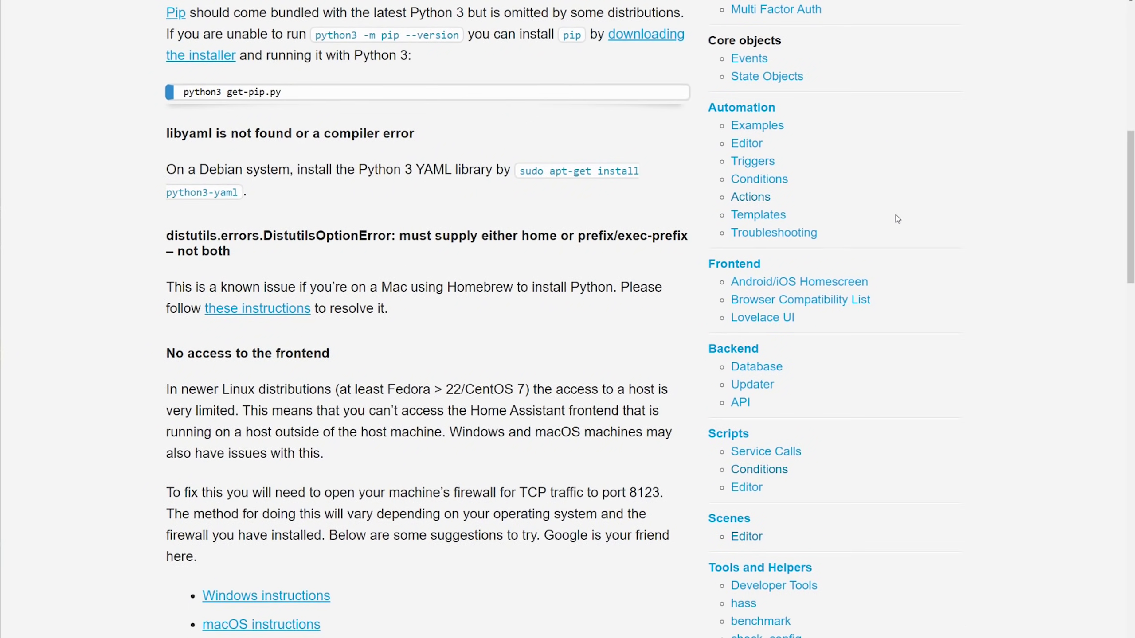